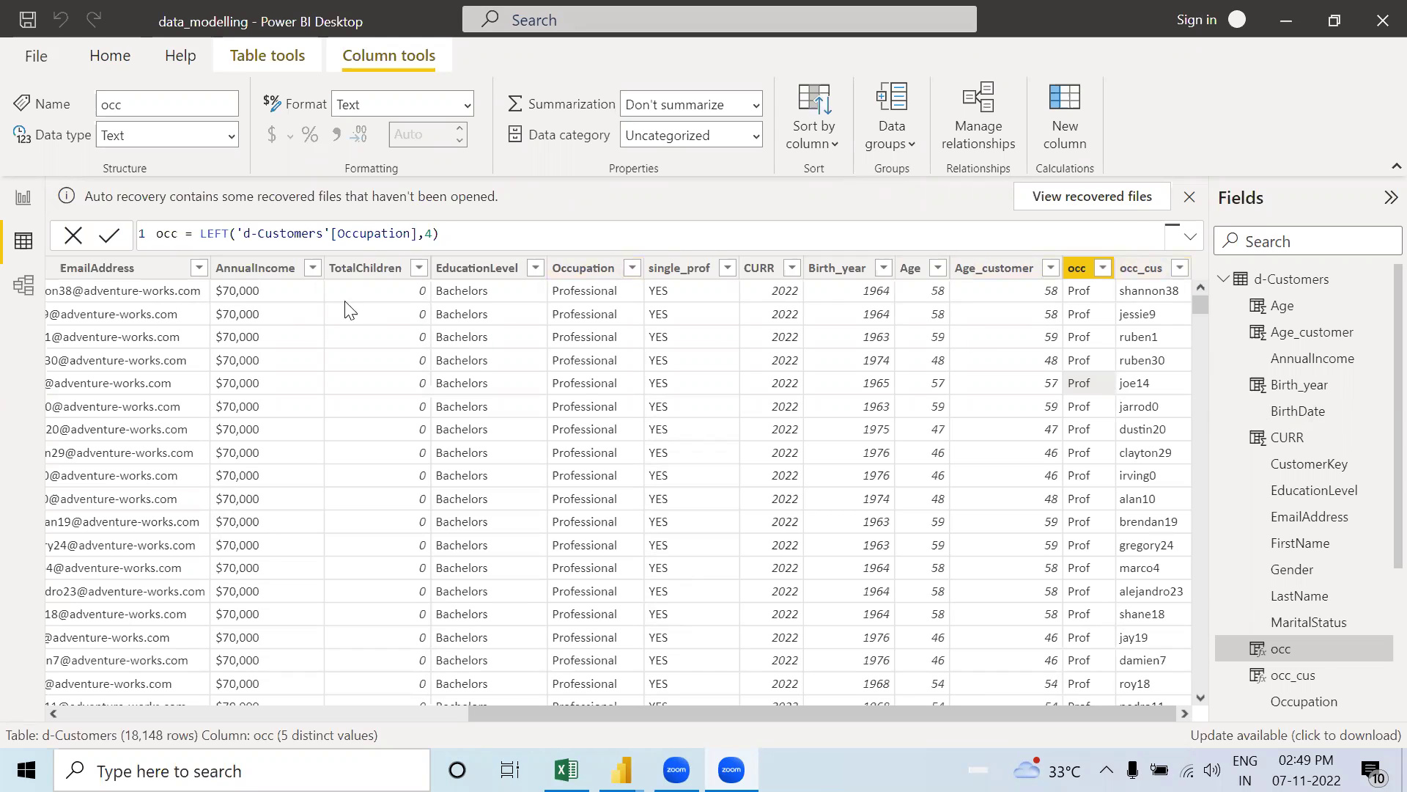
Step: Show the formula of the occ_cus column, collapse the d-Customers field list and review the table's first columns
{"action": "left_click", "coordinate": [1155, 279]}
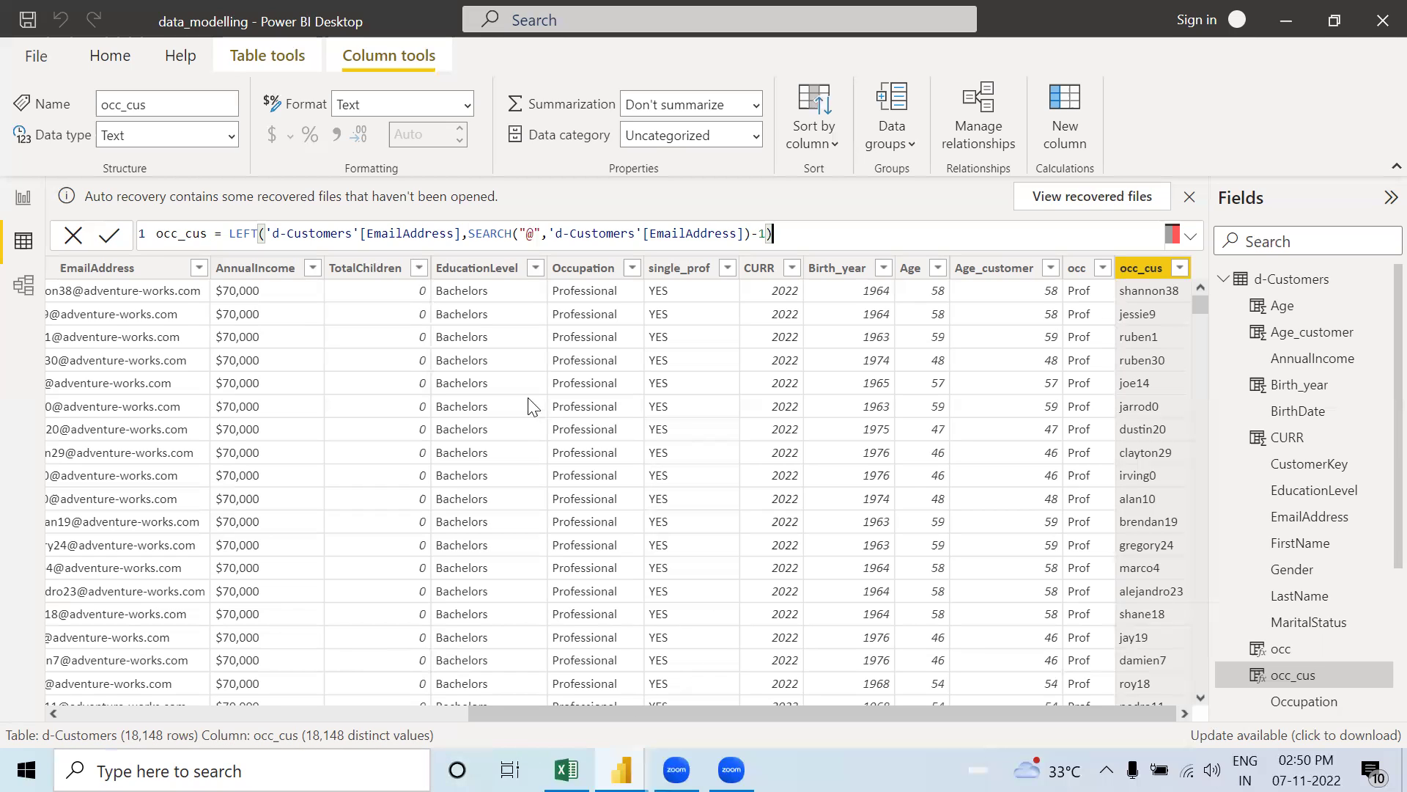
{"action": "left_click", "coordinate": [1223, 280]}
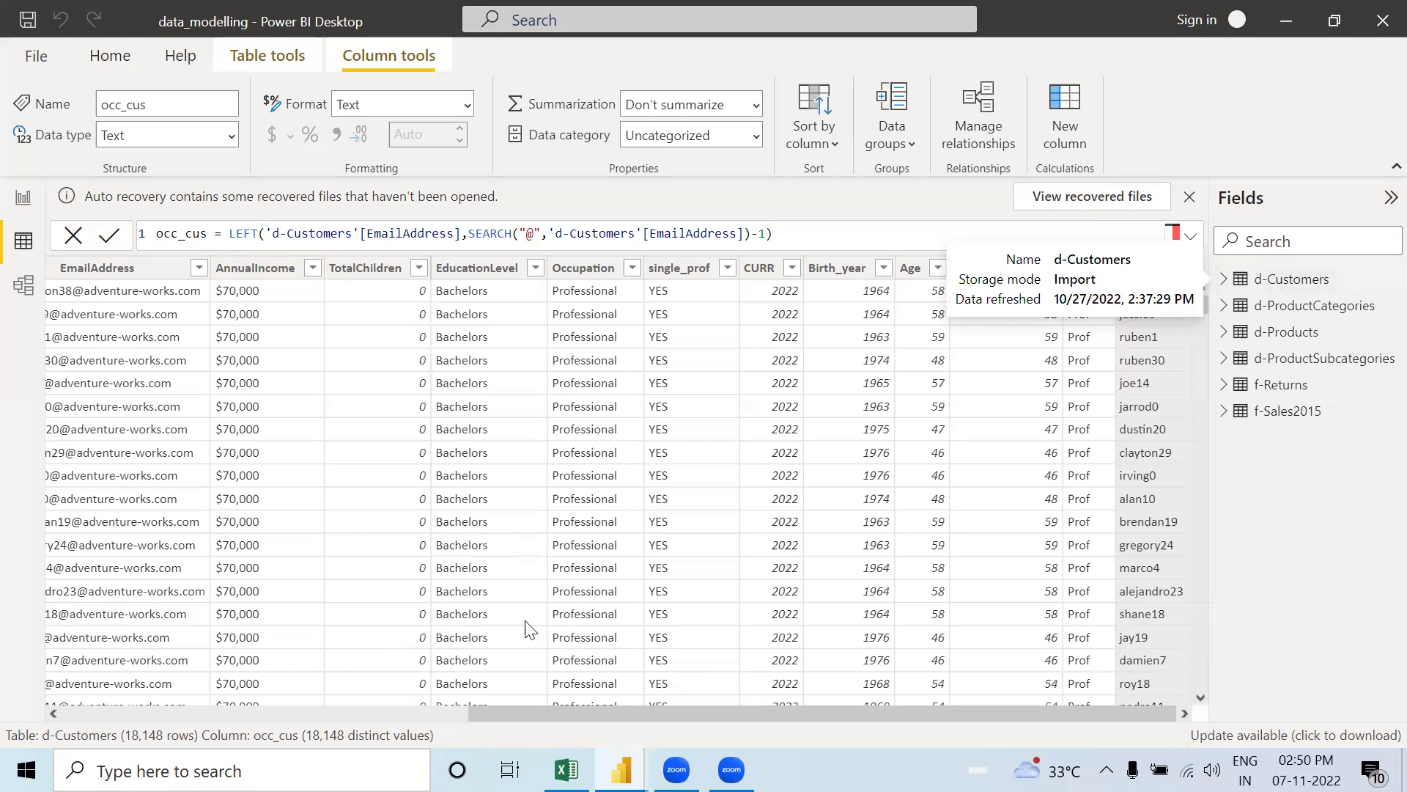
{"action": "scroll", "coordinate": [402, 702], "scroll_direction": "left", "scroll_amount": 10}
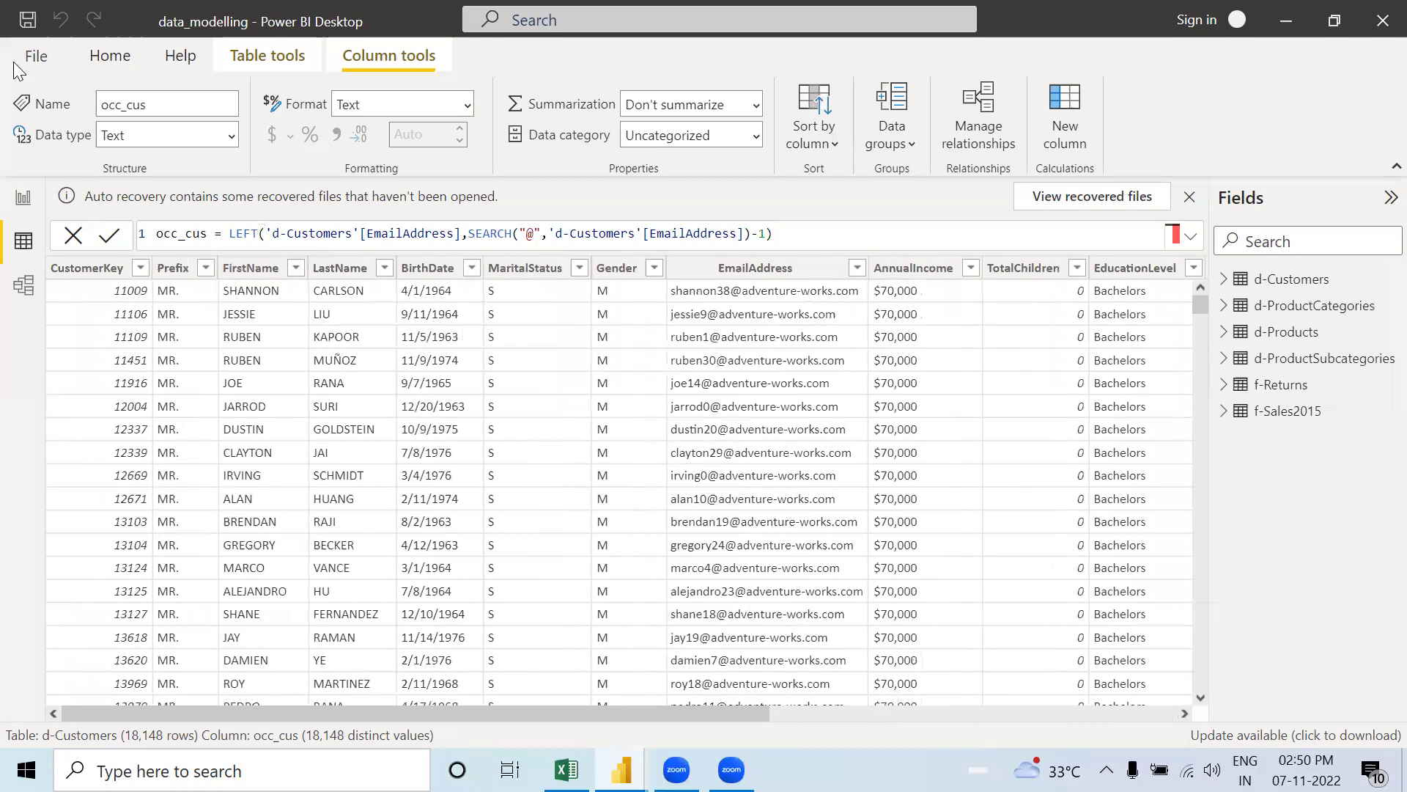
Step: Open the Power Query Editor and bring the first columns of the d-Customers query into view
{"action": "left_click", "coordinate": [106, 53]}
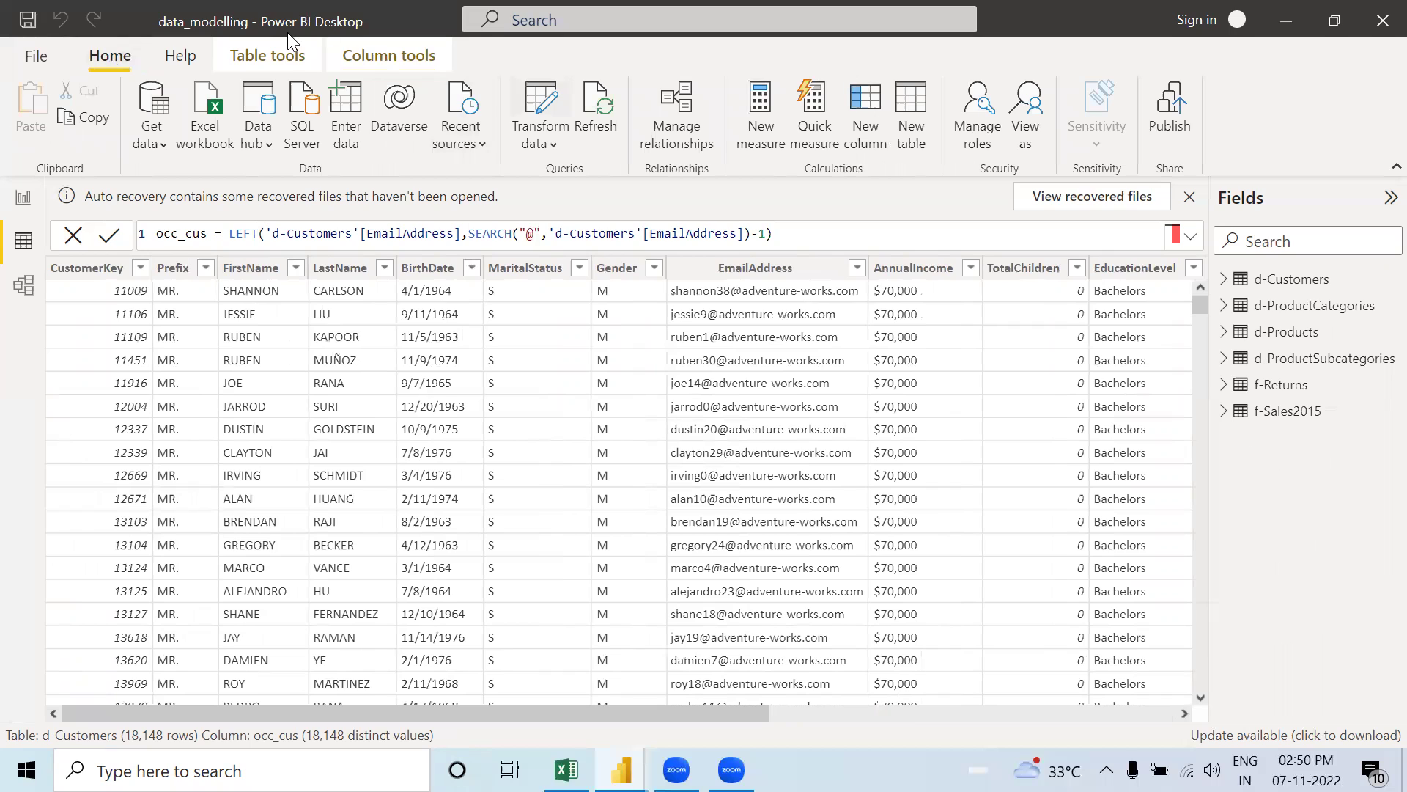
{"action": "left_click", "coordinate": [541, 110]}
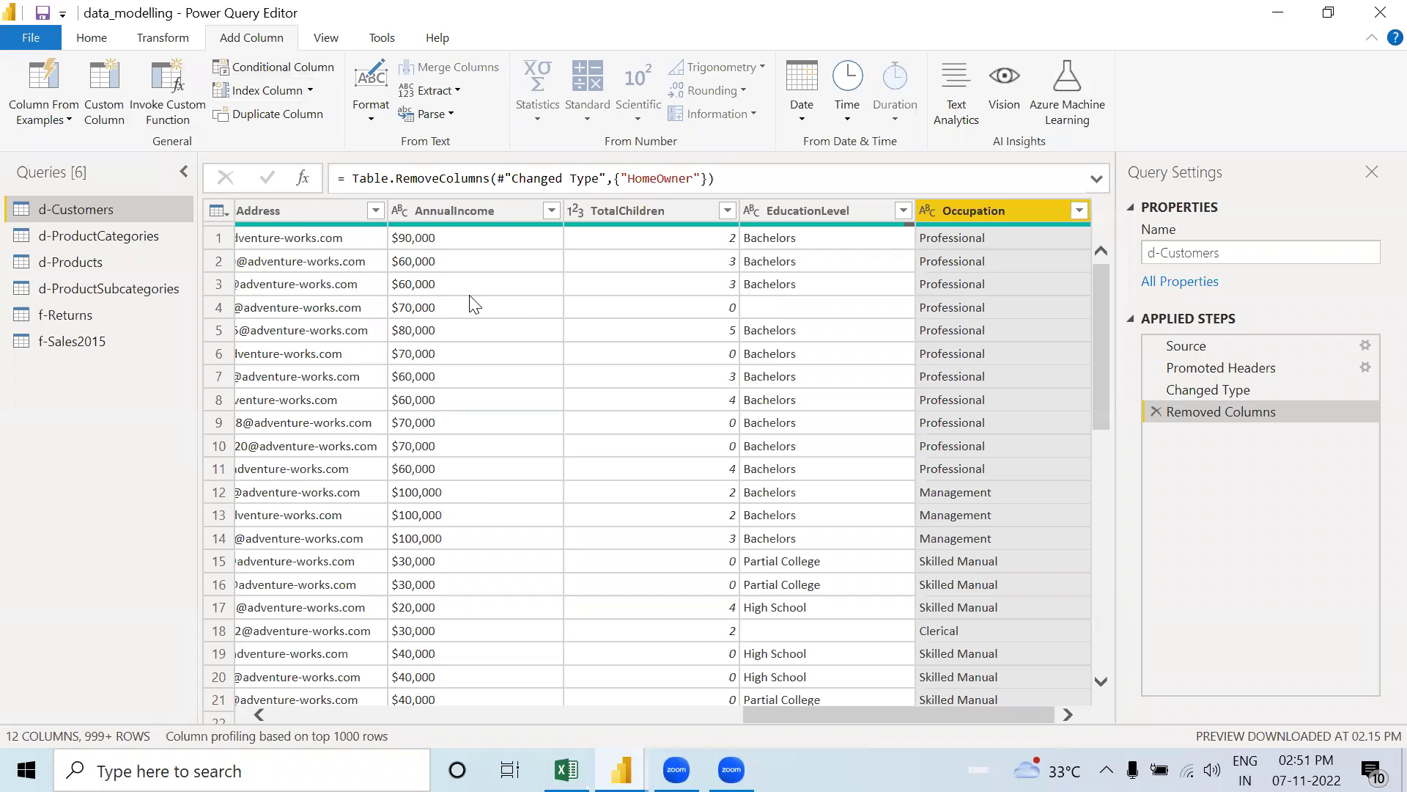
{"action": "left_click_drag", "start_coordinate": [799, 717], "coordinate": [308, 718]}
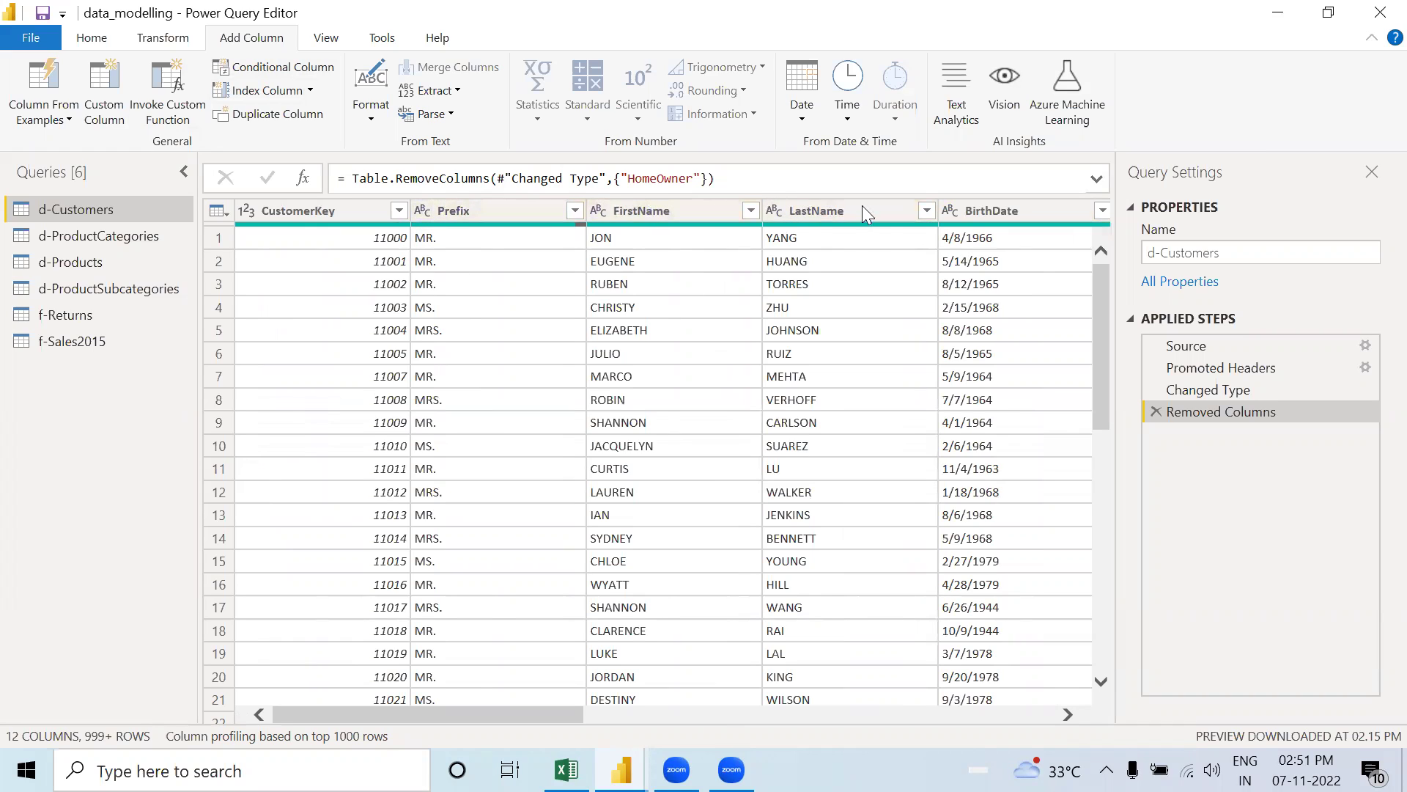
Step: Merge the Prefix, FirstName and LastName columns in place into one column named Full Name, using a space separator
{"action": "left_click", "coordinate": [480, 208]}
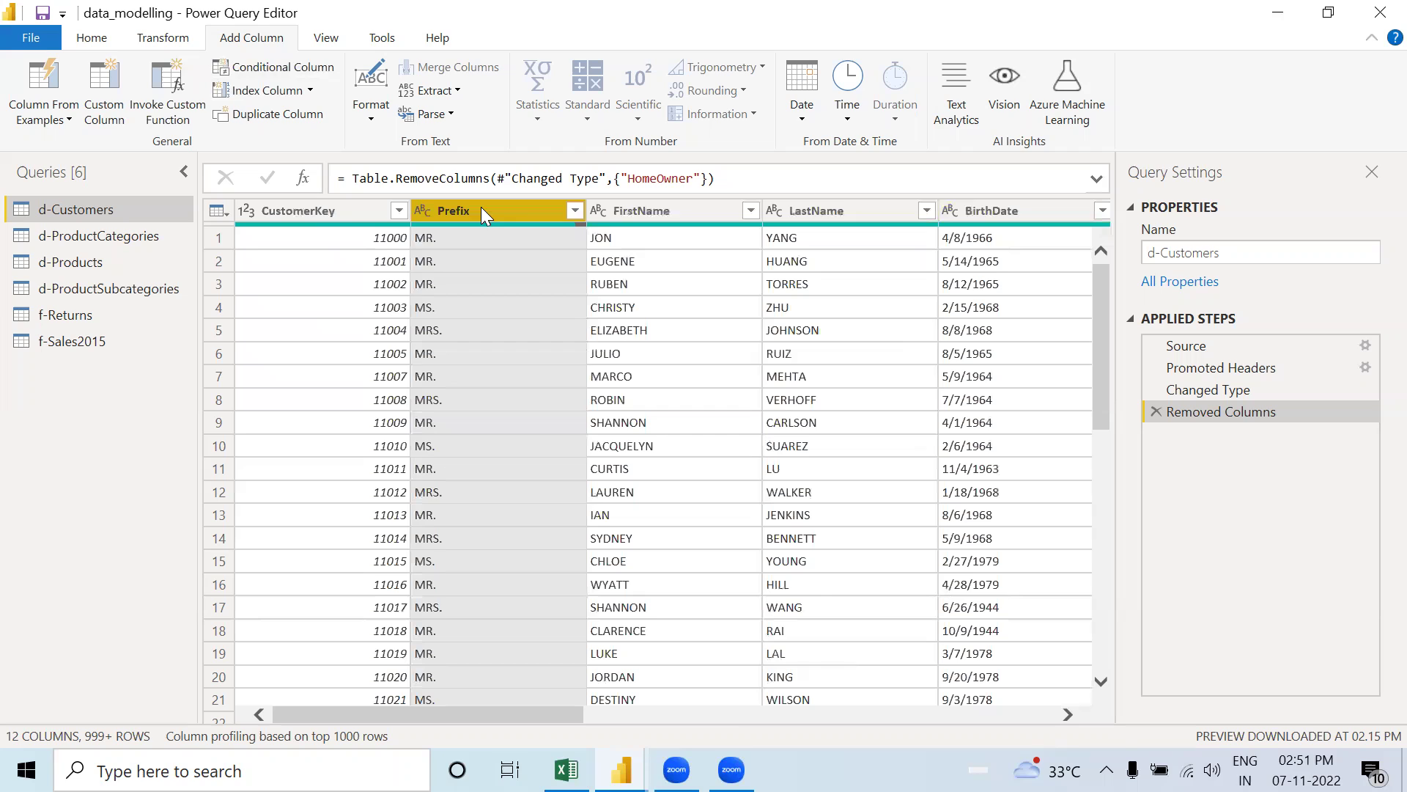
{"action": "left_click", "coordinate": [645, 211], "text": "ctrl"}
{"action": "left_click", "coordinate": [818, 205], "text": "ctrl"}
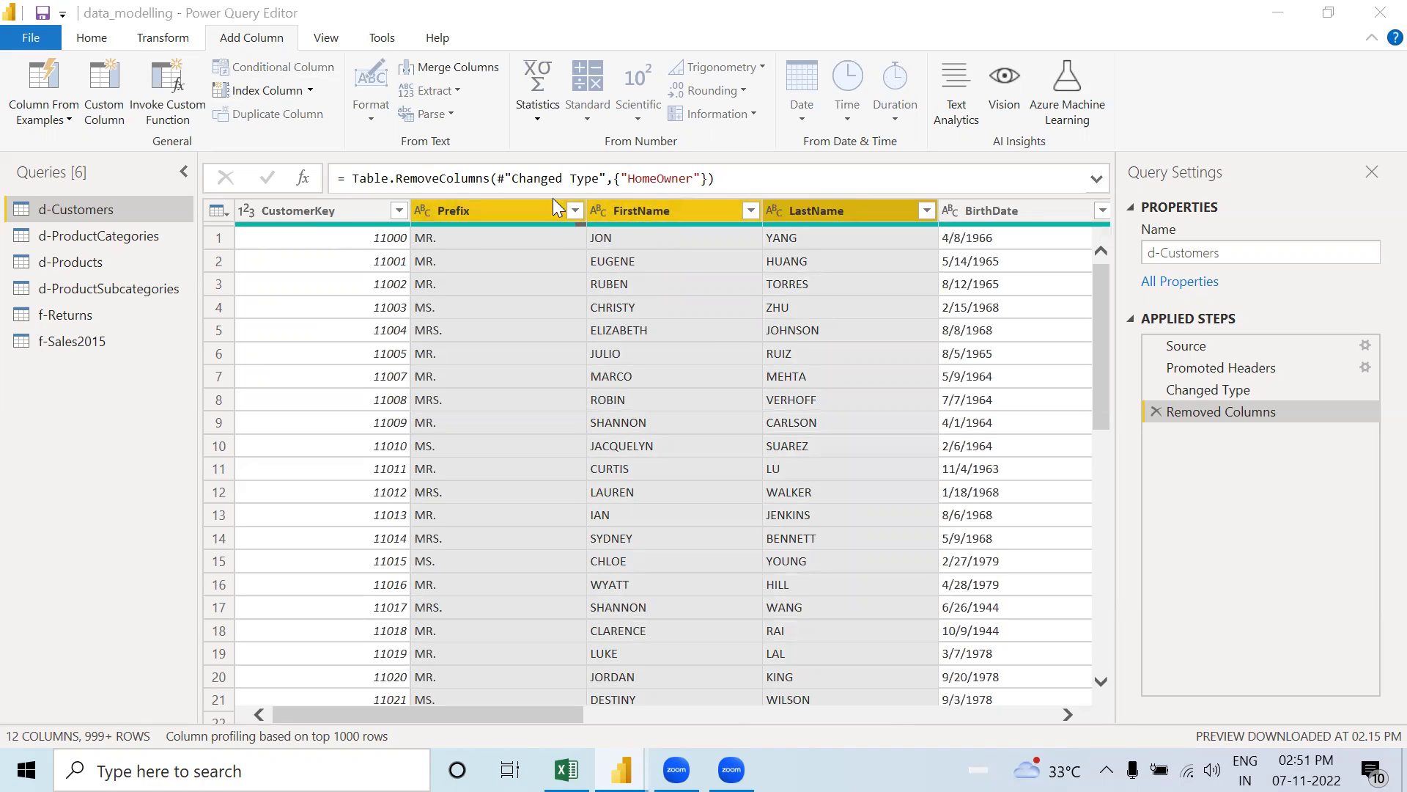
{"action": "left_click", "coordinate": [159, 39]}
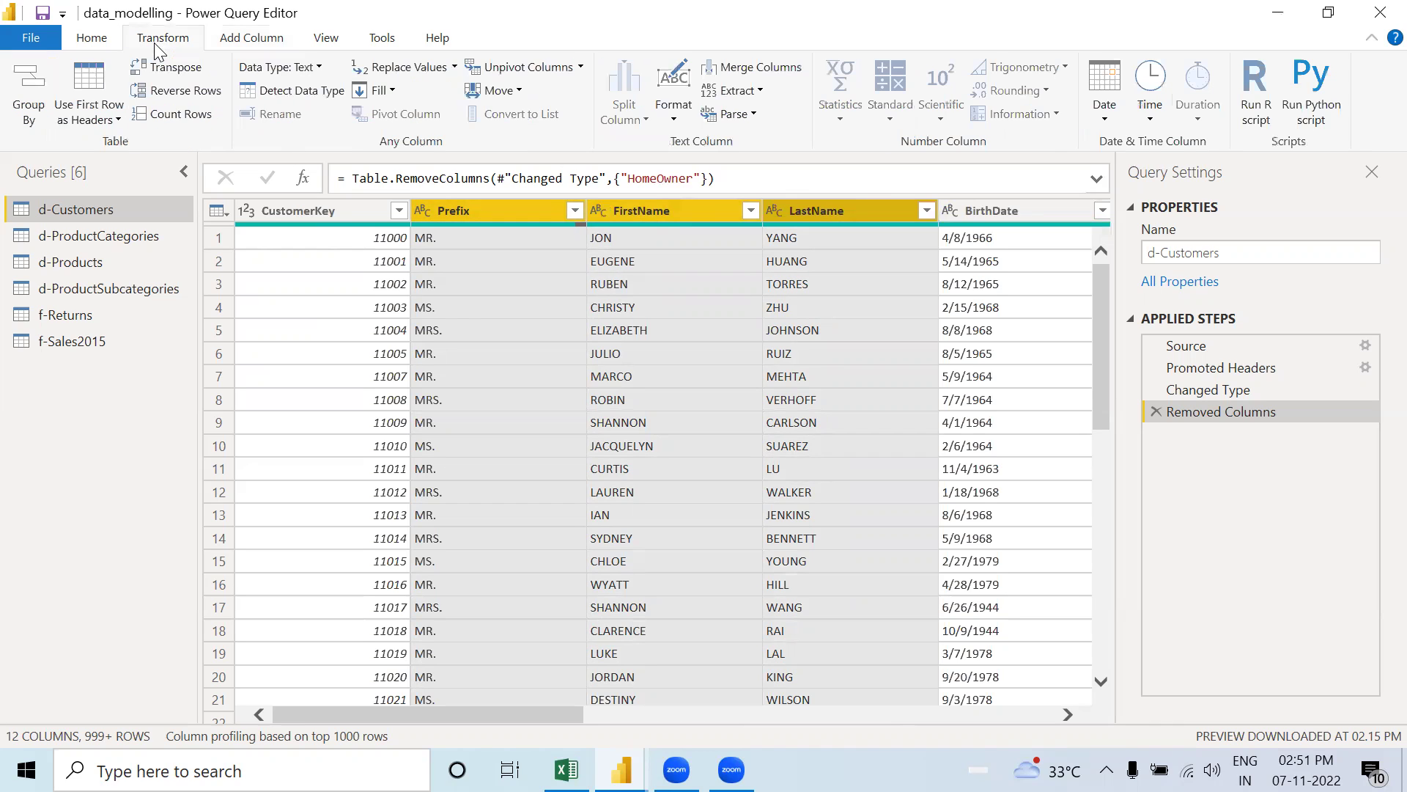
{"action": "left_click", "coordinate": [758, 74]}
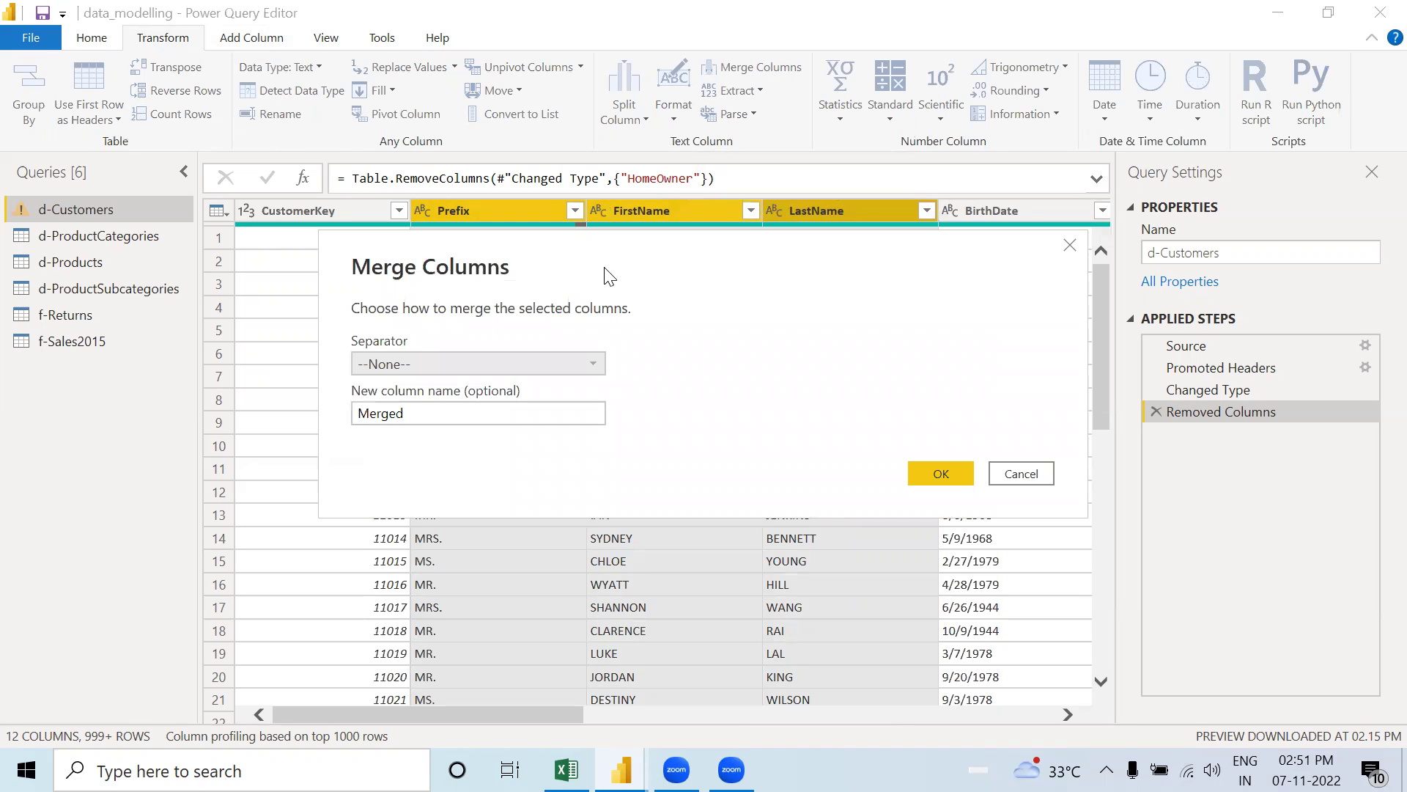
{"action": "key", "text": "alt+Down"}
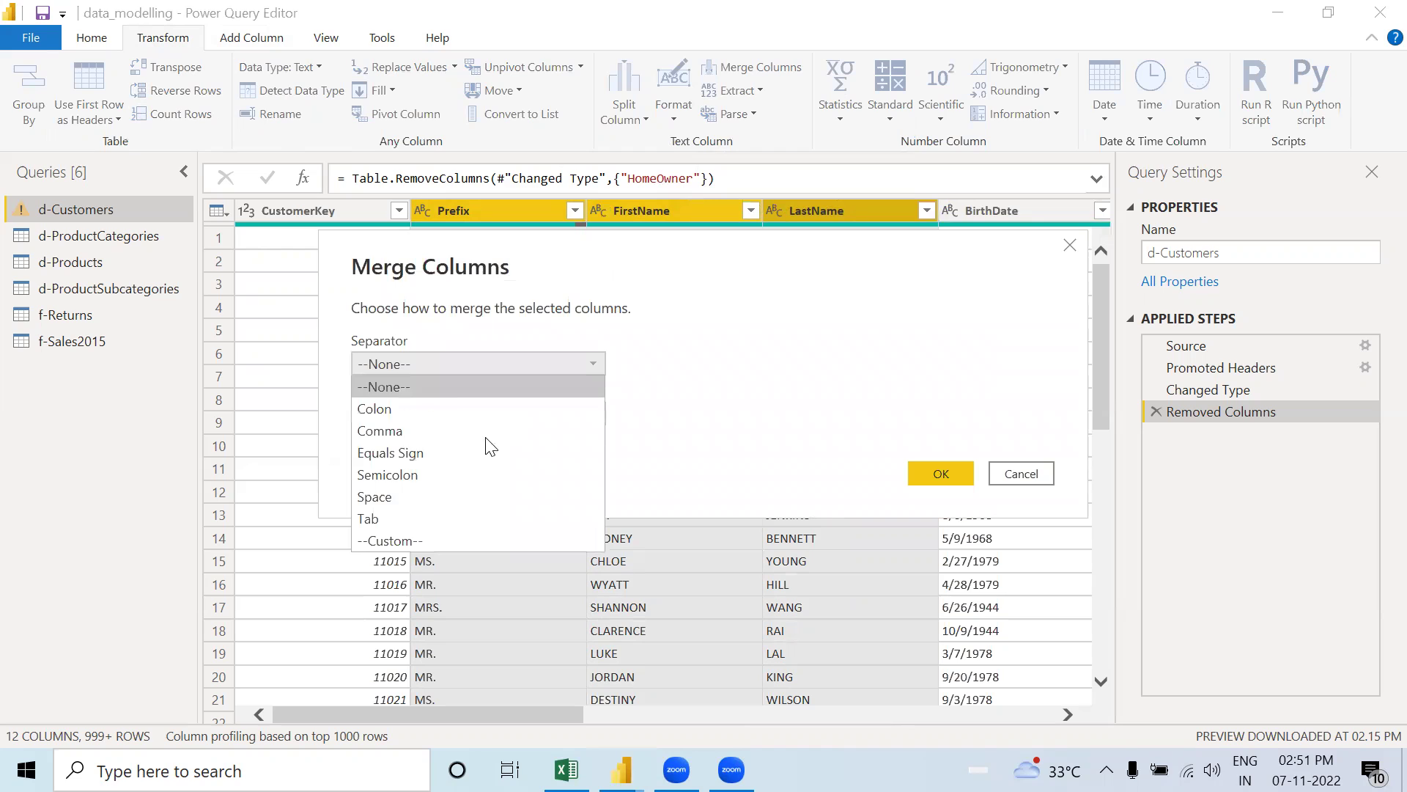
{"action": "left_click", "coordinate": [403, 497]}
{"action": "left_click", "coordinate": [410, 414]}
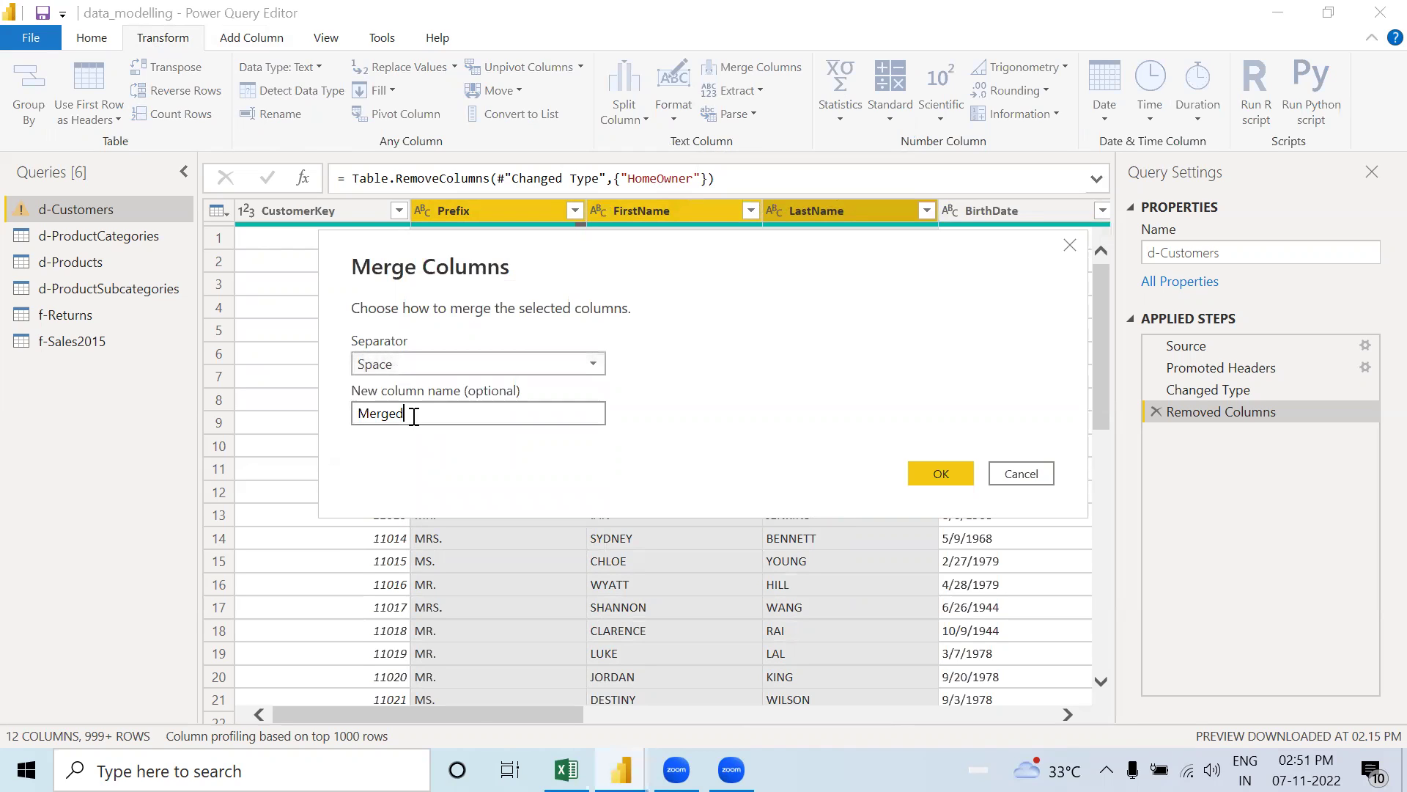
{"action": "double_click", "coordinate": [380, 421]}
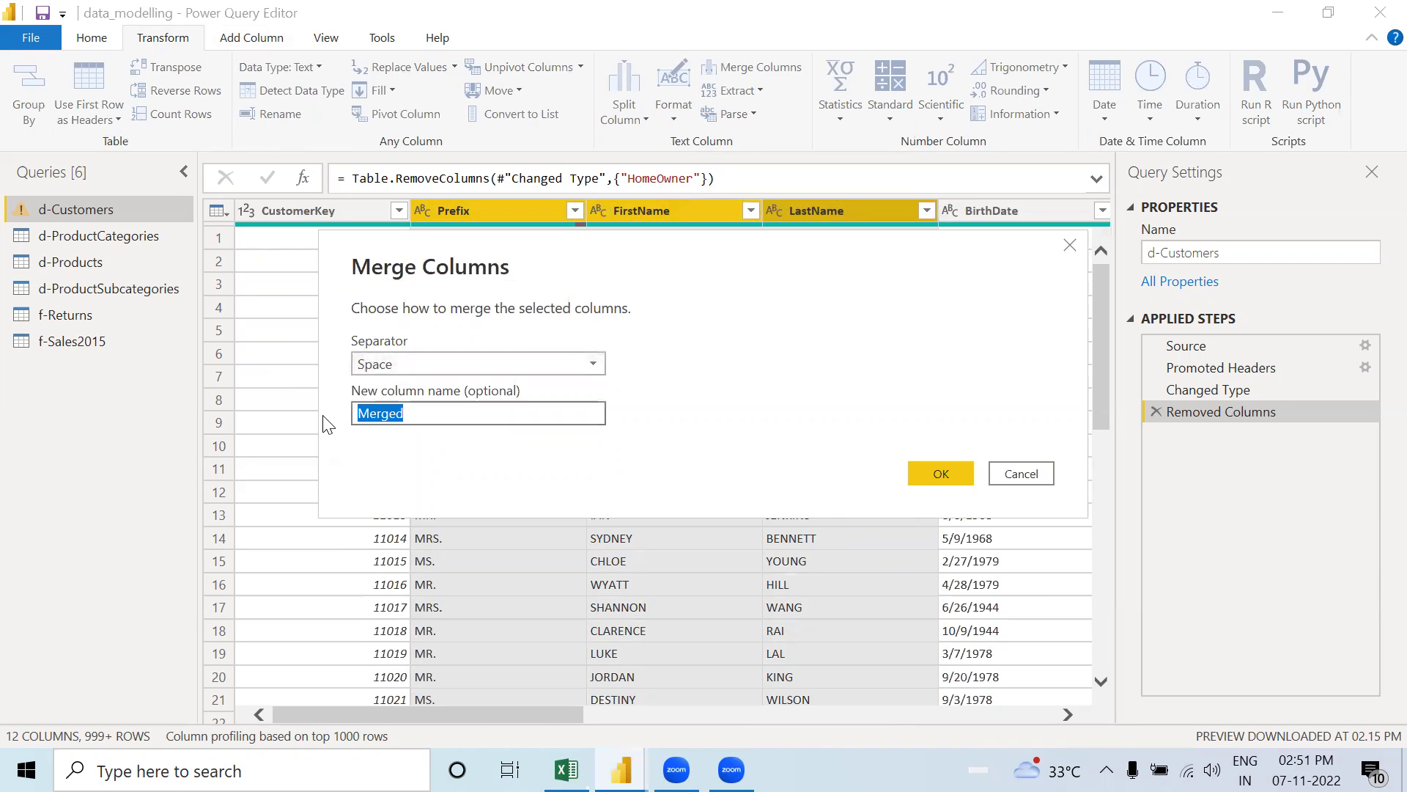
{"action": "type", "text": "Full Name"}
{"action": "left_click", "coordinate": [934, 475]}
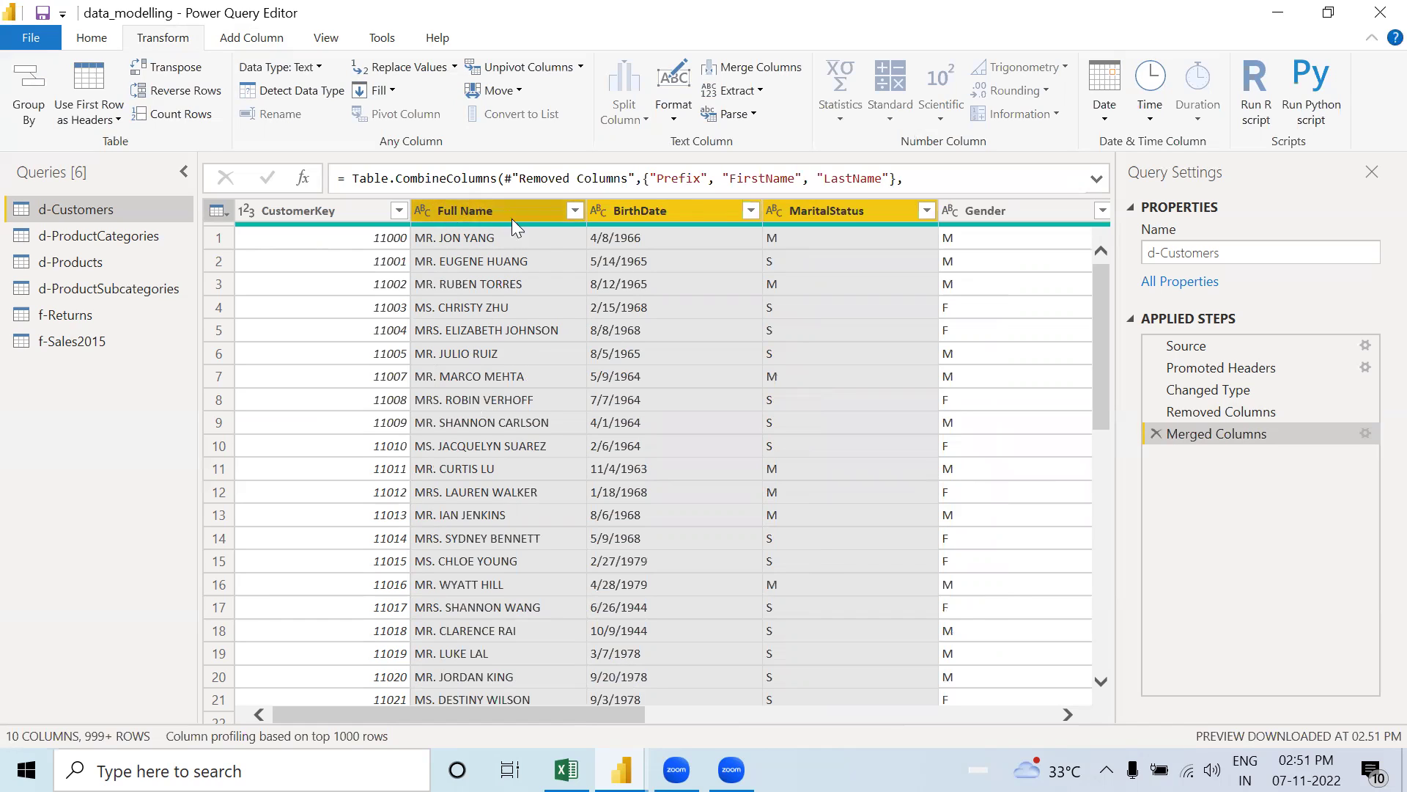
Step: Delete the Merged Columns step from the d-Customers query
{"action": "left_click", "coordinate": [532, 216]}
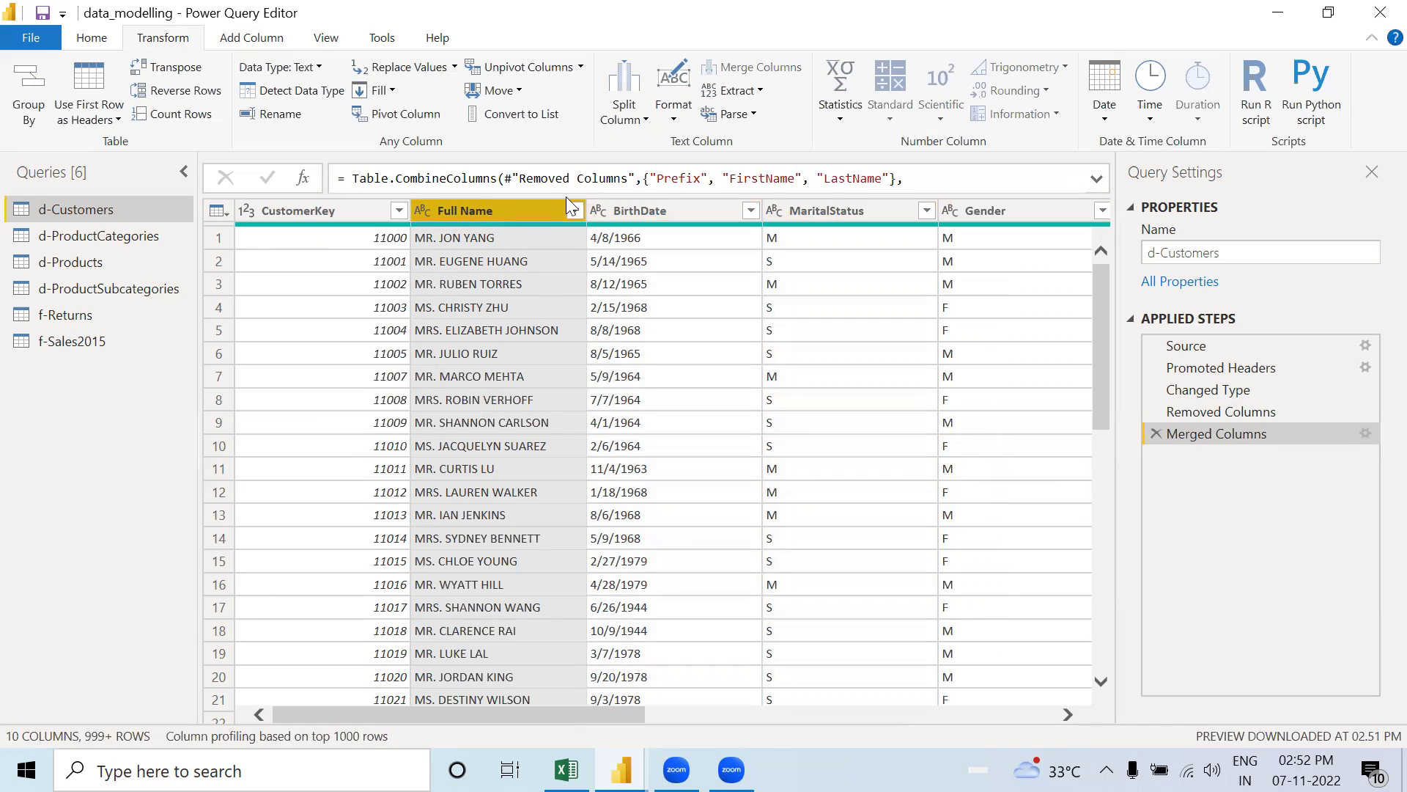
{"action": "left_click", "coordinate": [1156, 434]}
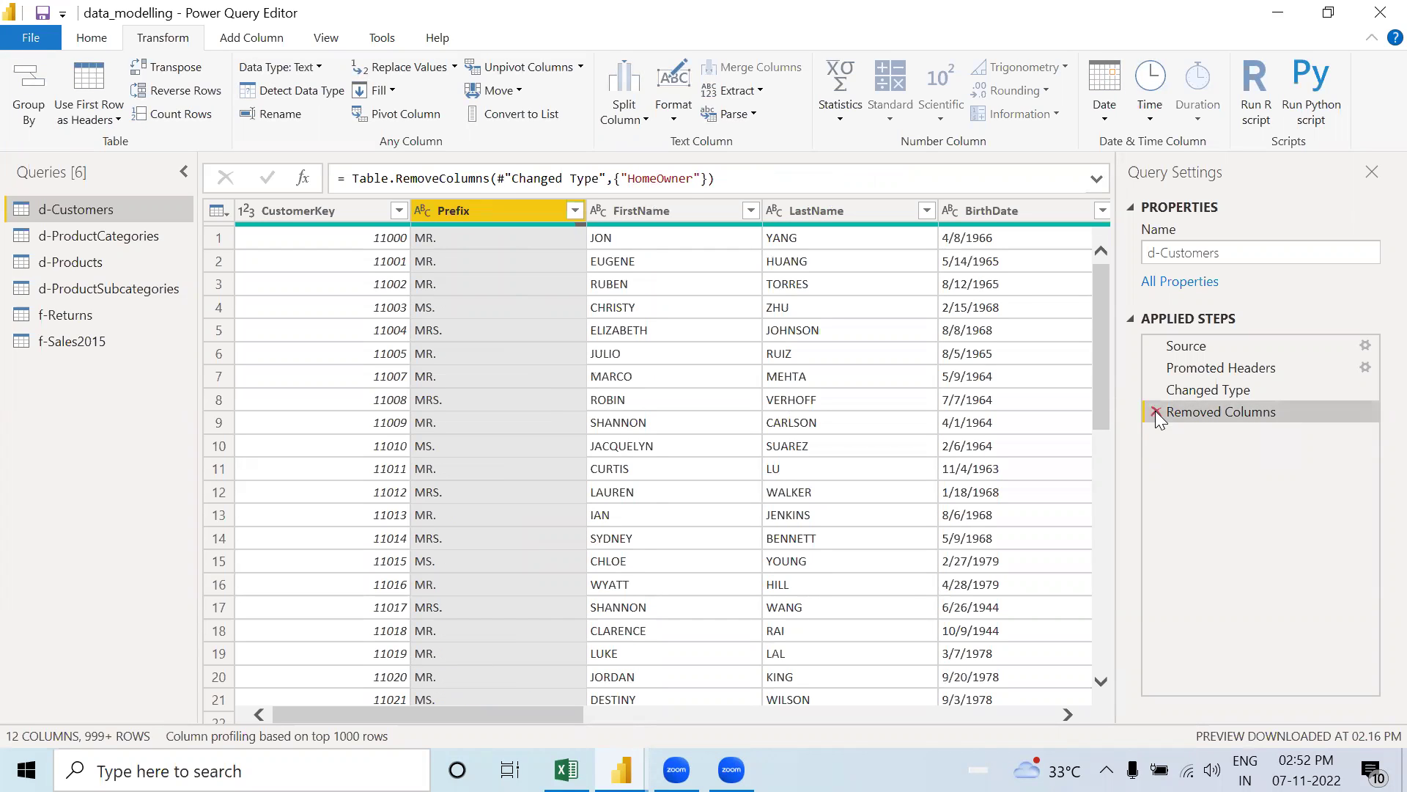
Step: Add a new merged column combining Prefix, FirstName and LastName with a space separator, keeping the original columns
{"action": "left_click", "coordinate": [247, 42]}
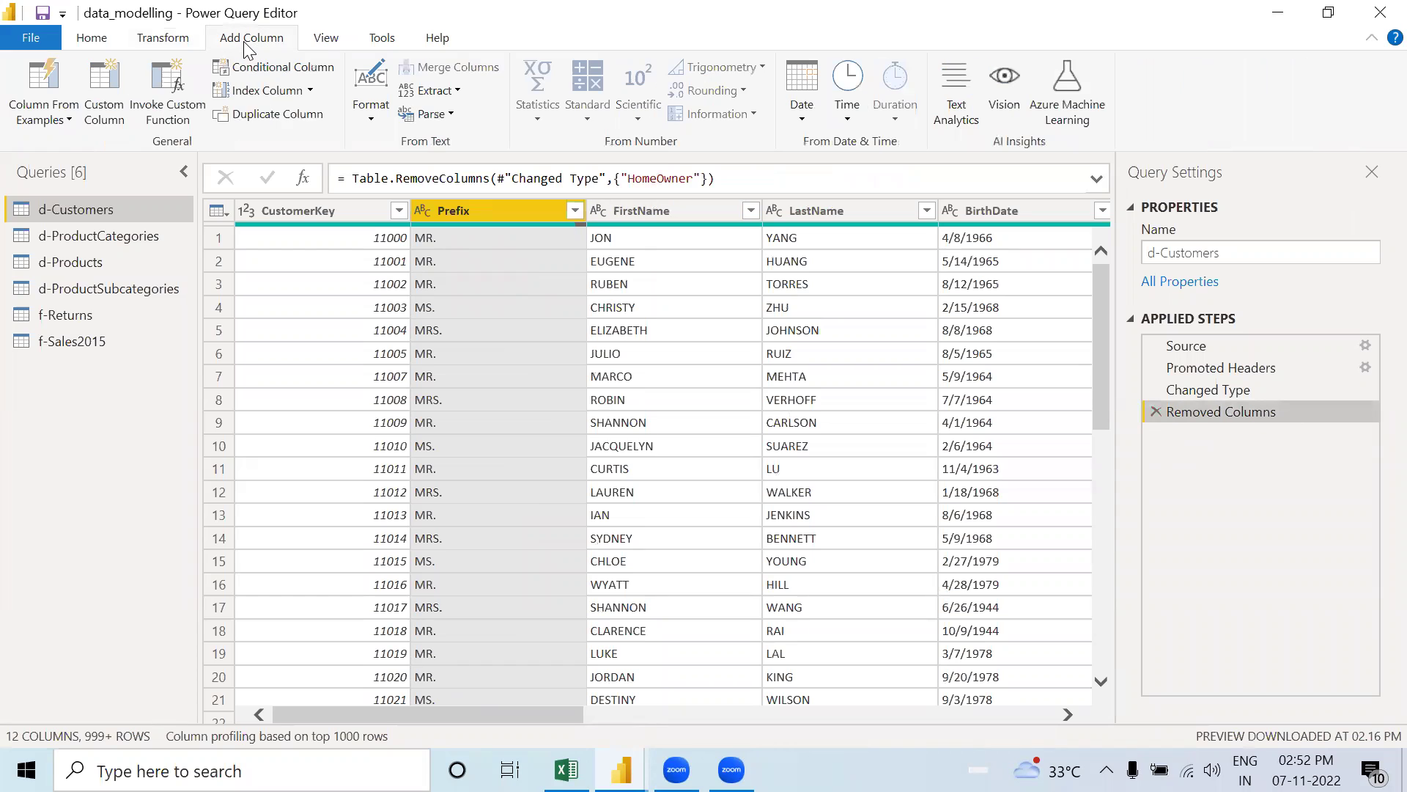
{"action": "left_click", "coordinate": [654, 211], "text": "ctrl"}
{"action": "left_click", "coordinate": [800, 207], "text": "ctrl"}
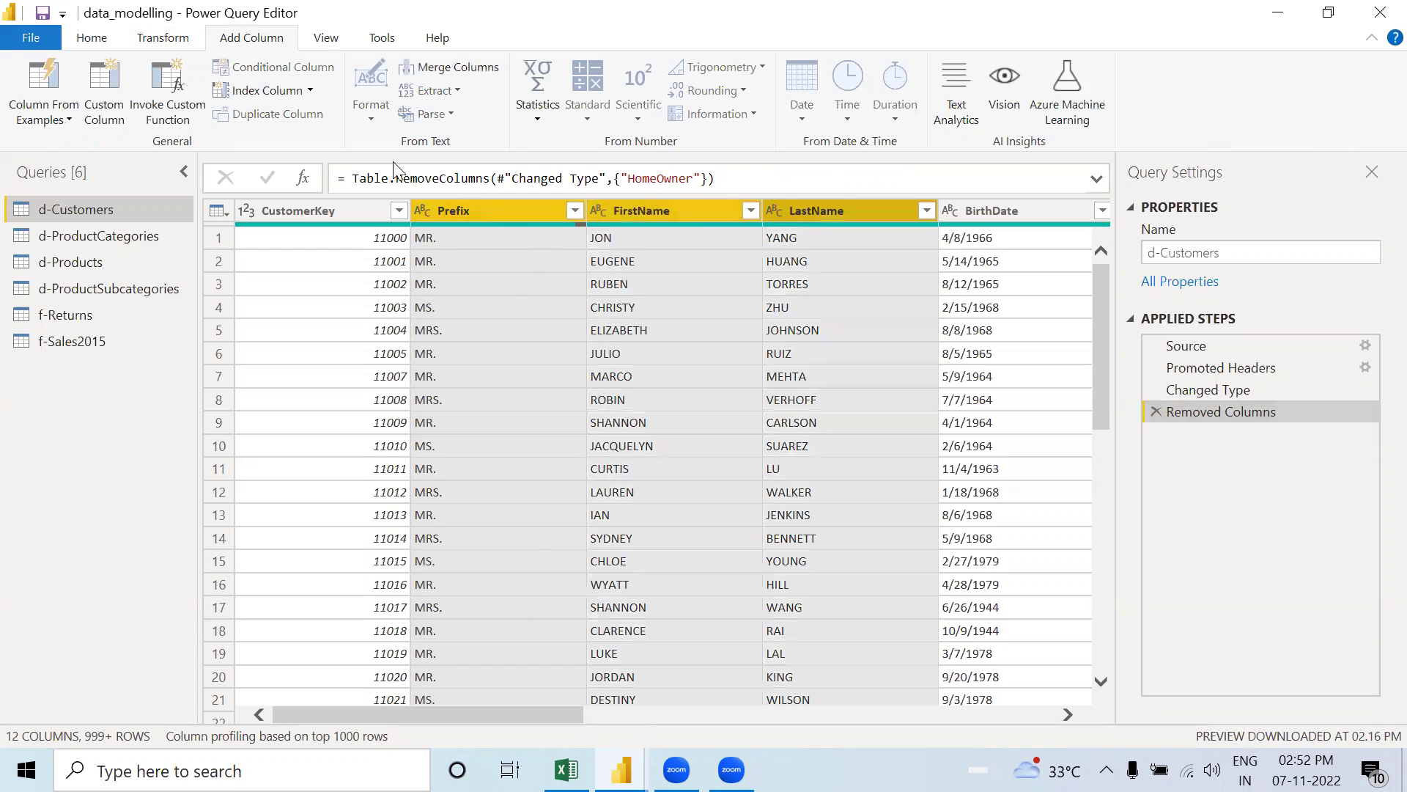
{"action": "left_click", "coordinate": [445, 71]}
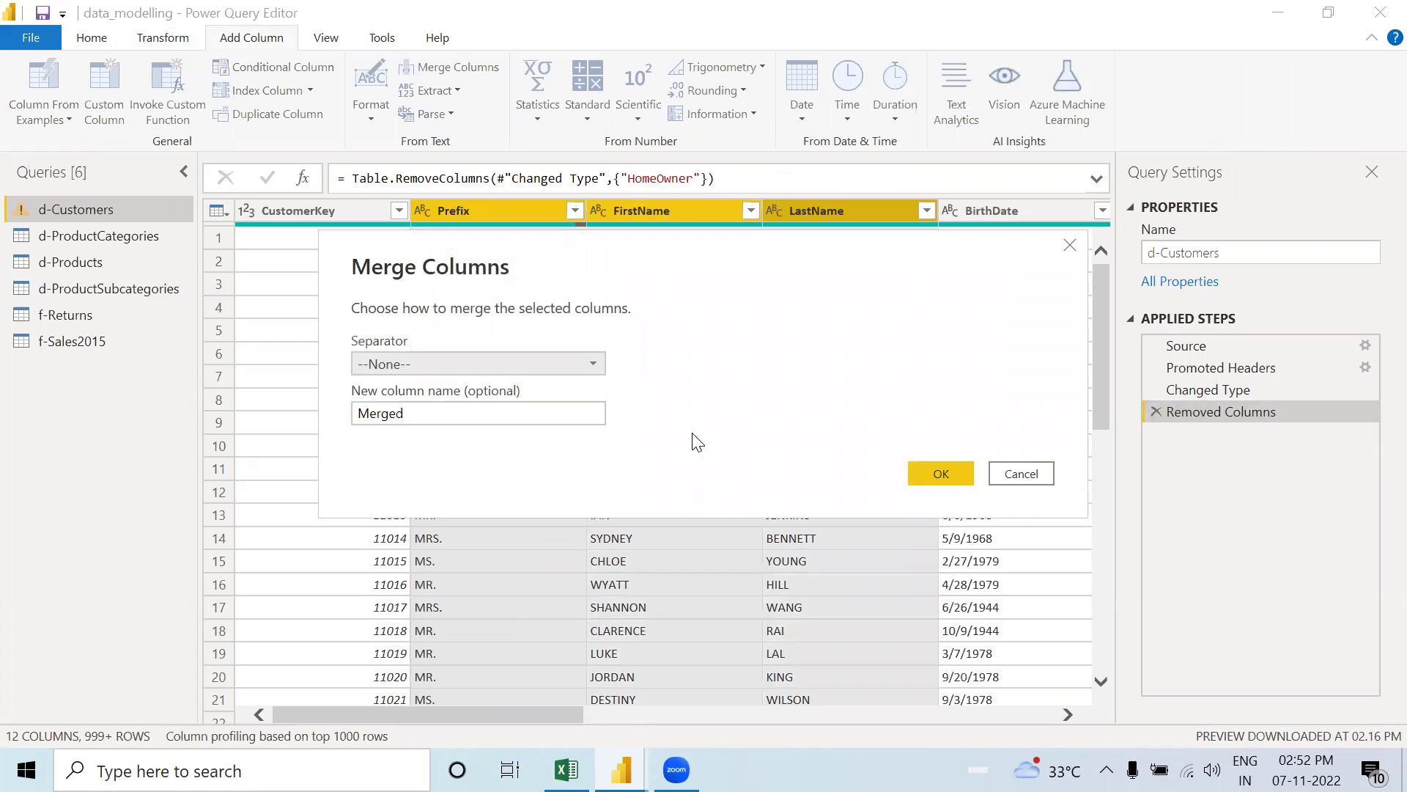
{"action": "left_click", "coordinate": [579, 369]}
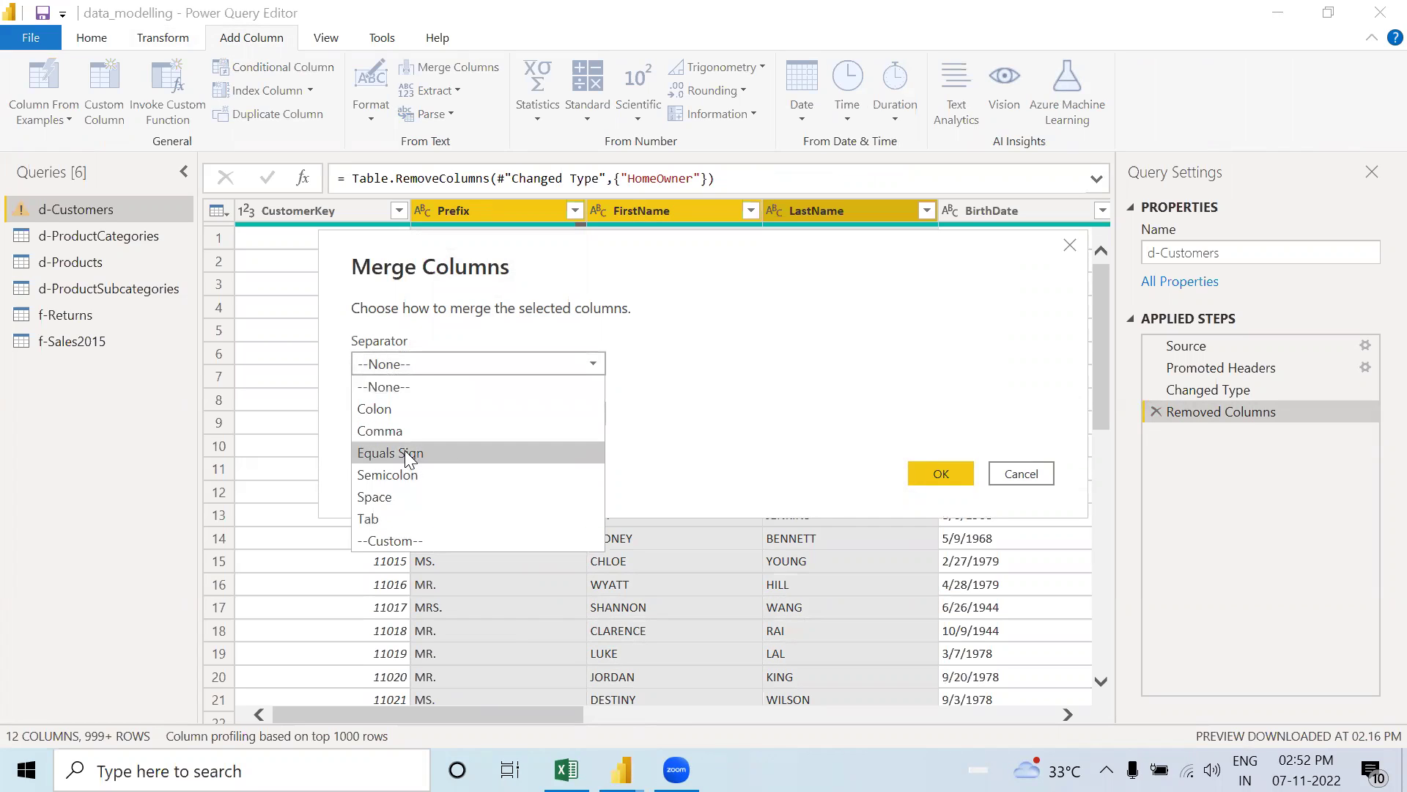
{"action": "key", "text": "Escape"}
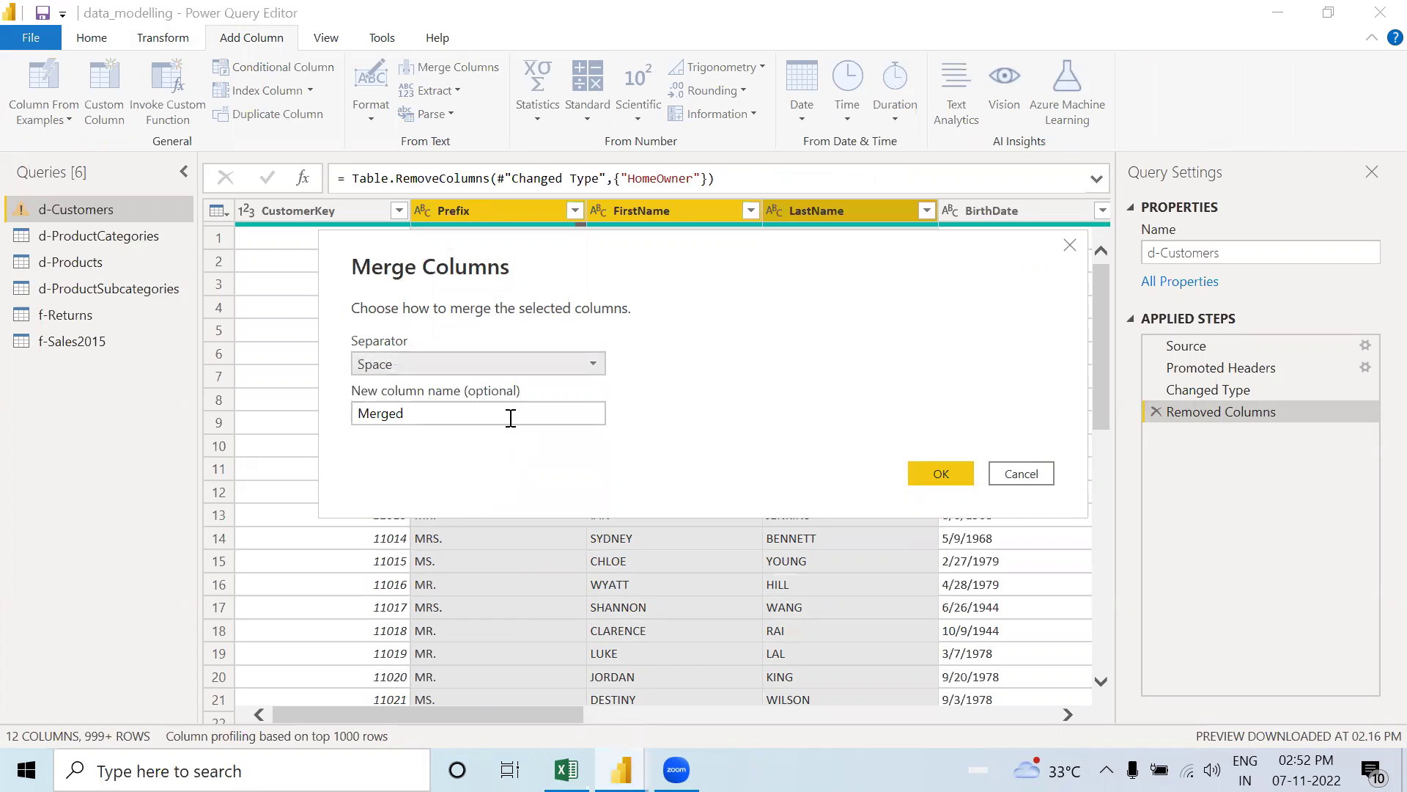
{"action": "left_click", "coordinate": [940, 474]}
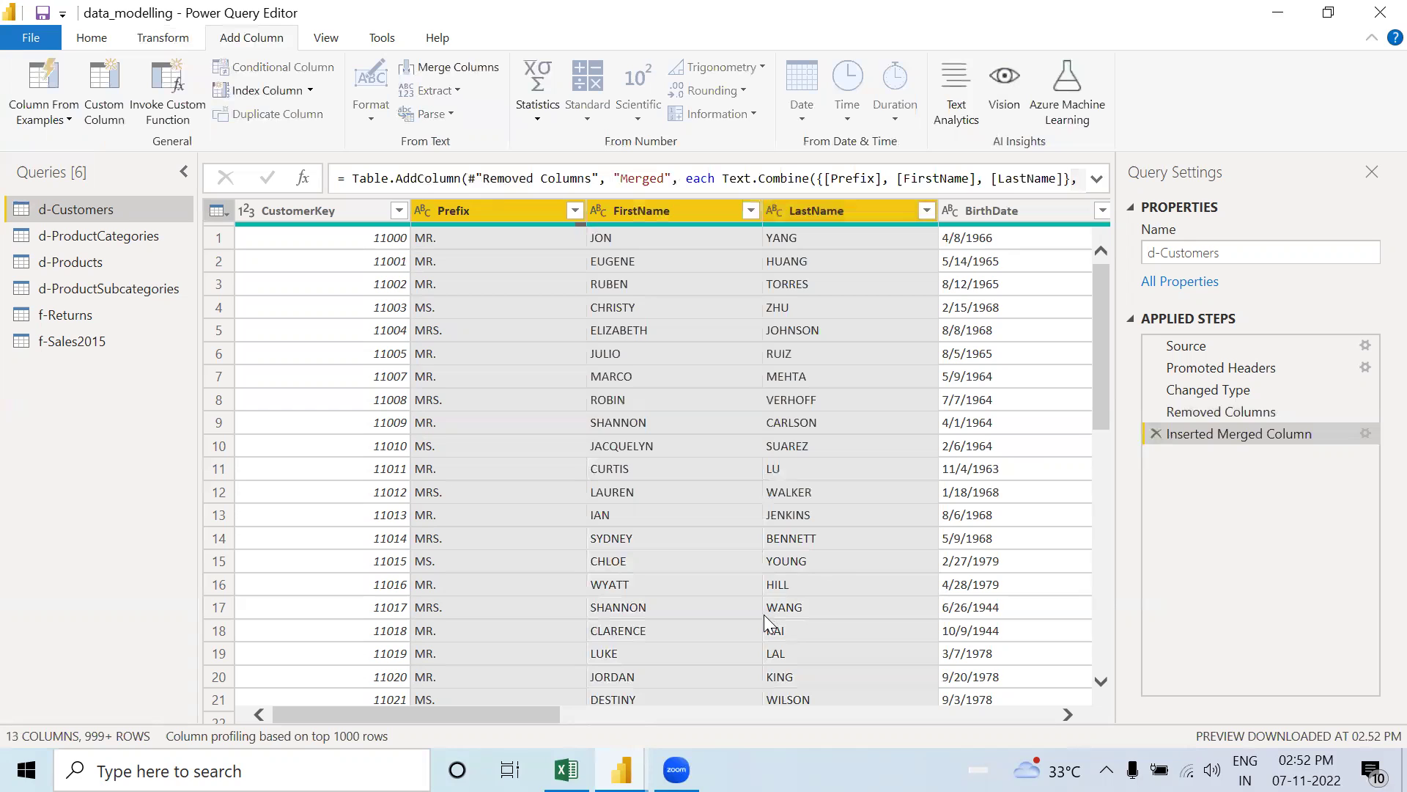
{"action": "left_click_drag", "start_coordinate": [525, 709], "coordinate": [1084, 720]}
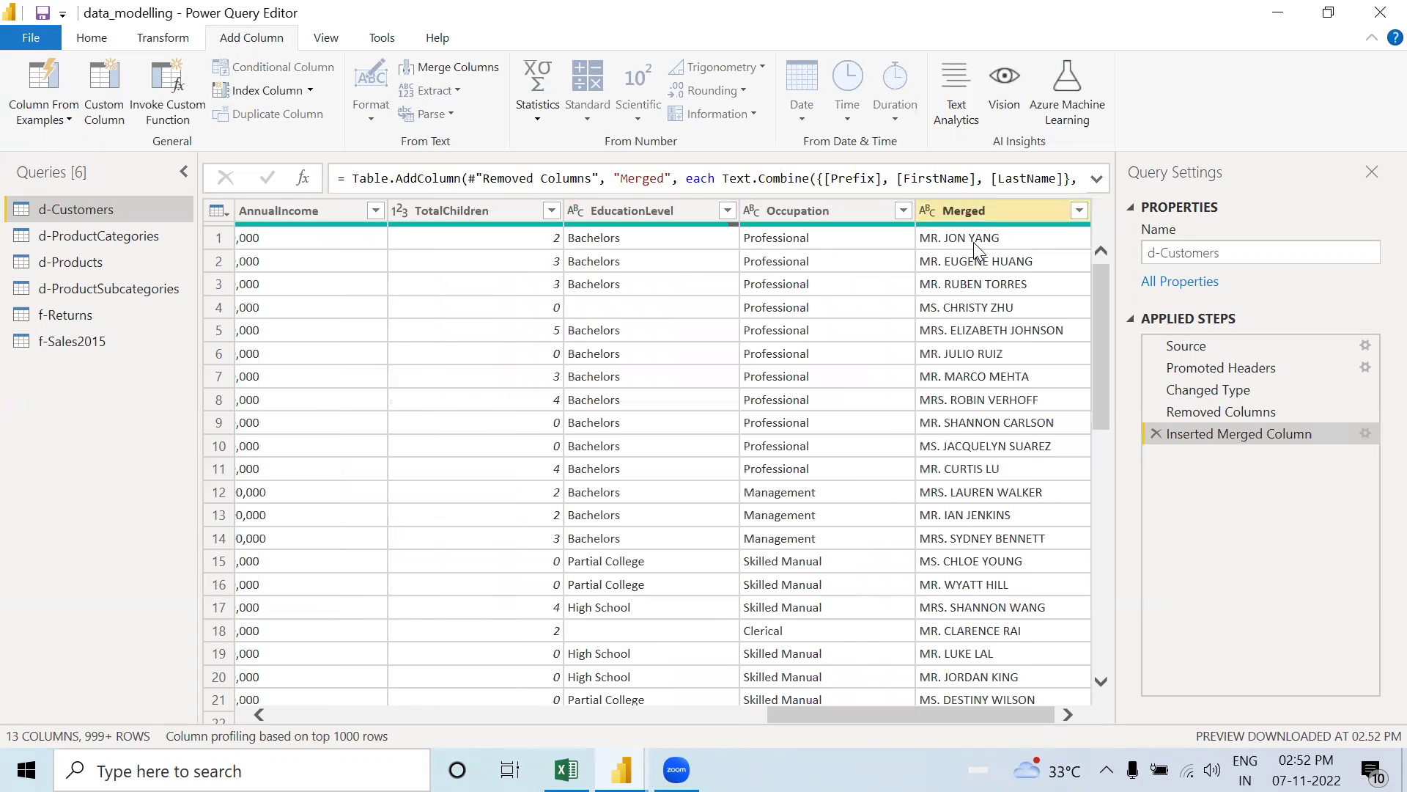
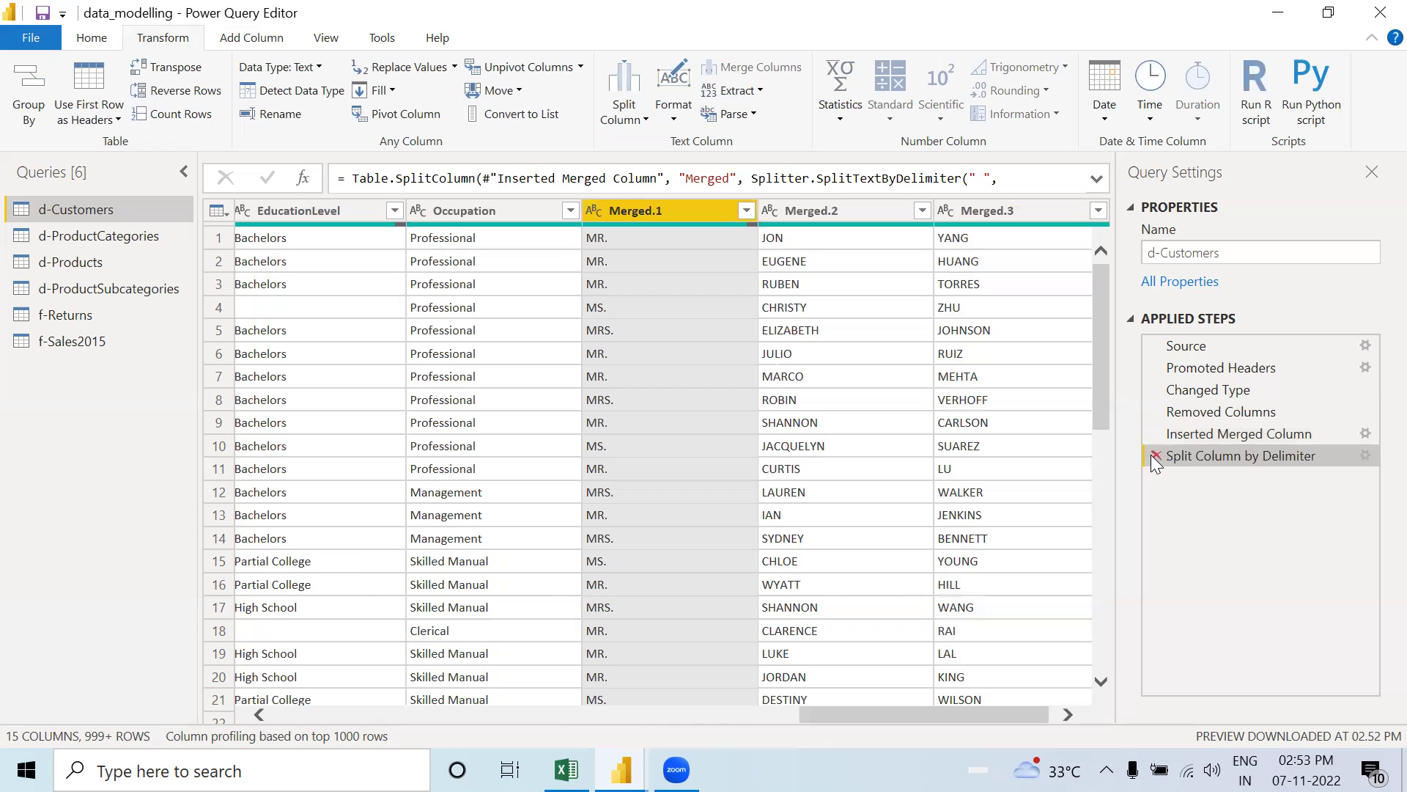
Step: Delete the Split Column by Delimiter and Inserted Merged Column steps from the d-Customers query
{"action": "left_click", "coordinate": [1156, 455]}
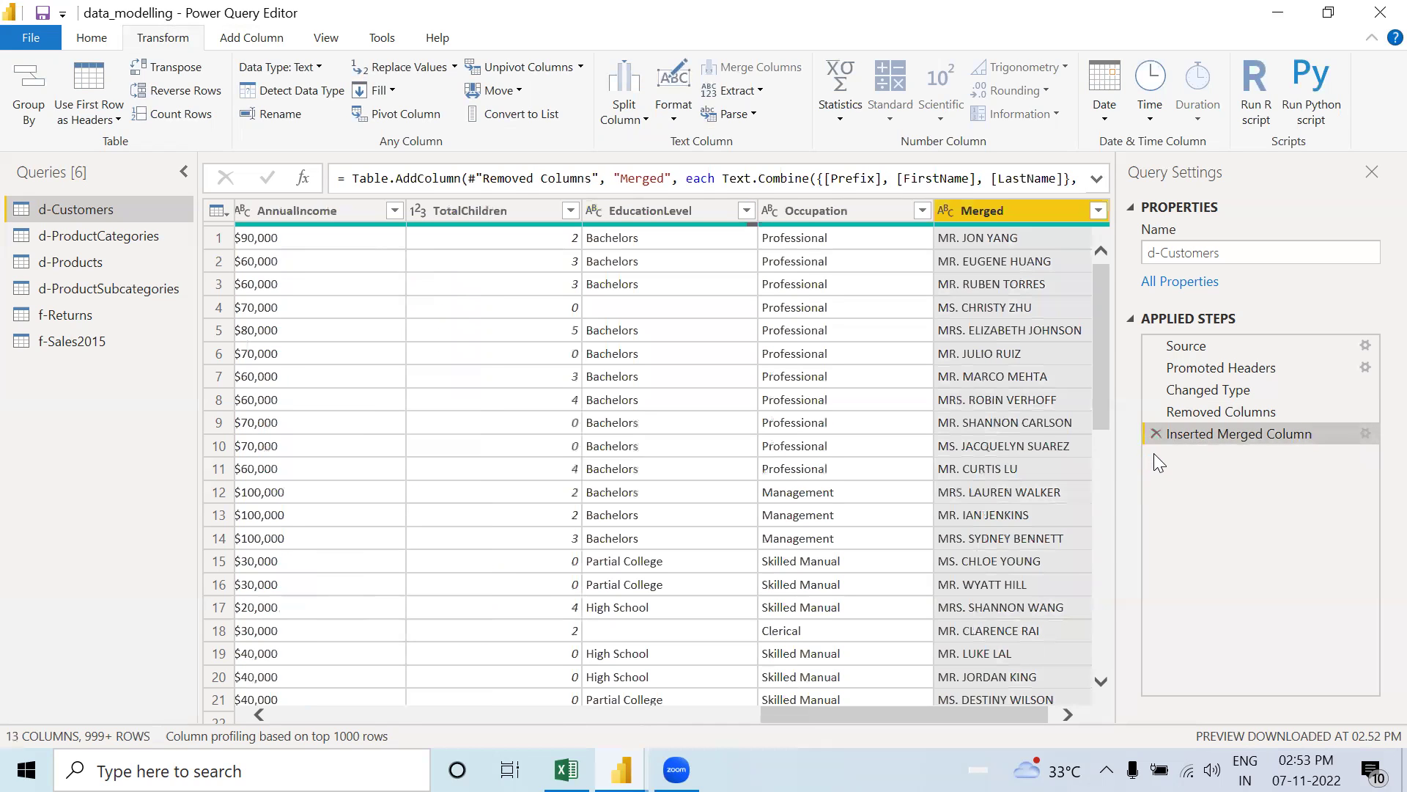
{"action": "left_click", "coordinate": [1154, 434]}
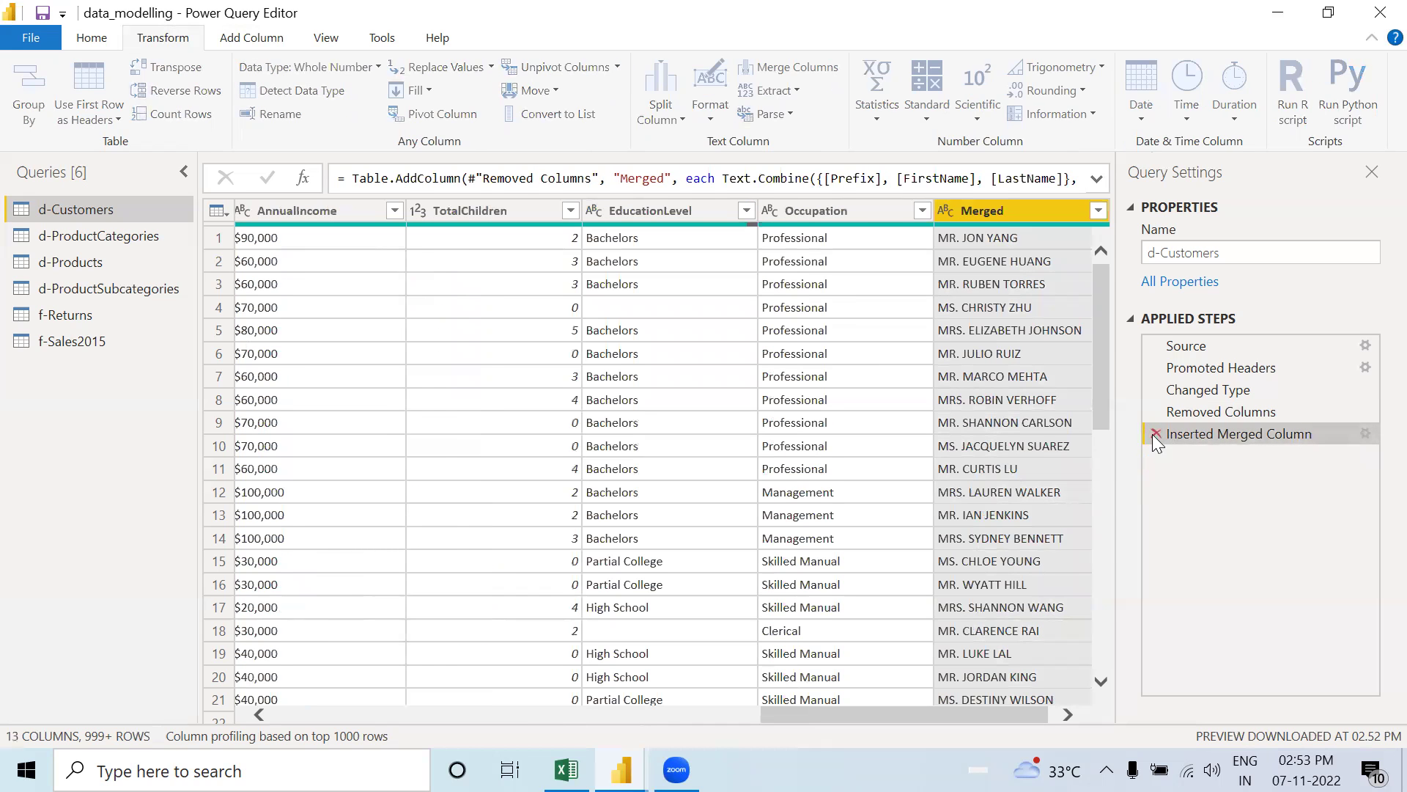
Step: Split the EmailAddress column at each occurrence of the custom delimiter "@"
{"action": "left_click_drag", "start_coordinate": [961, 708], "coordinate": [765, 702]}
{"action": "left_click", "coordinate": [843, 211]}
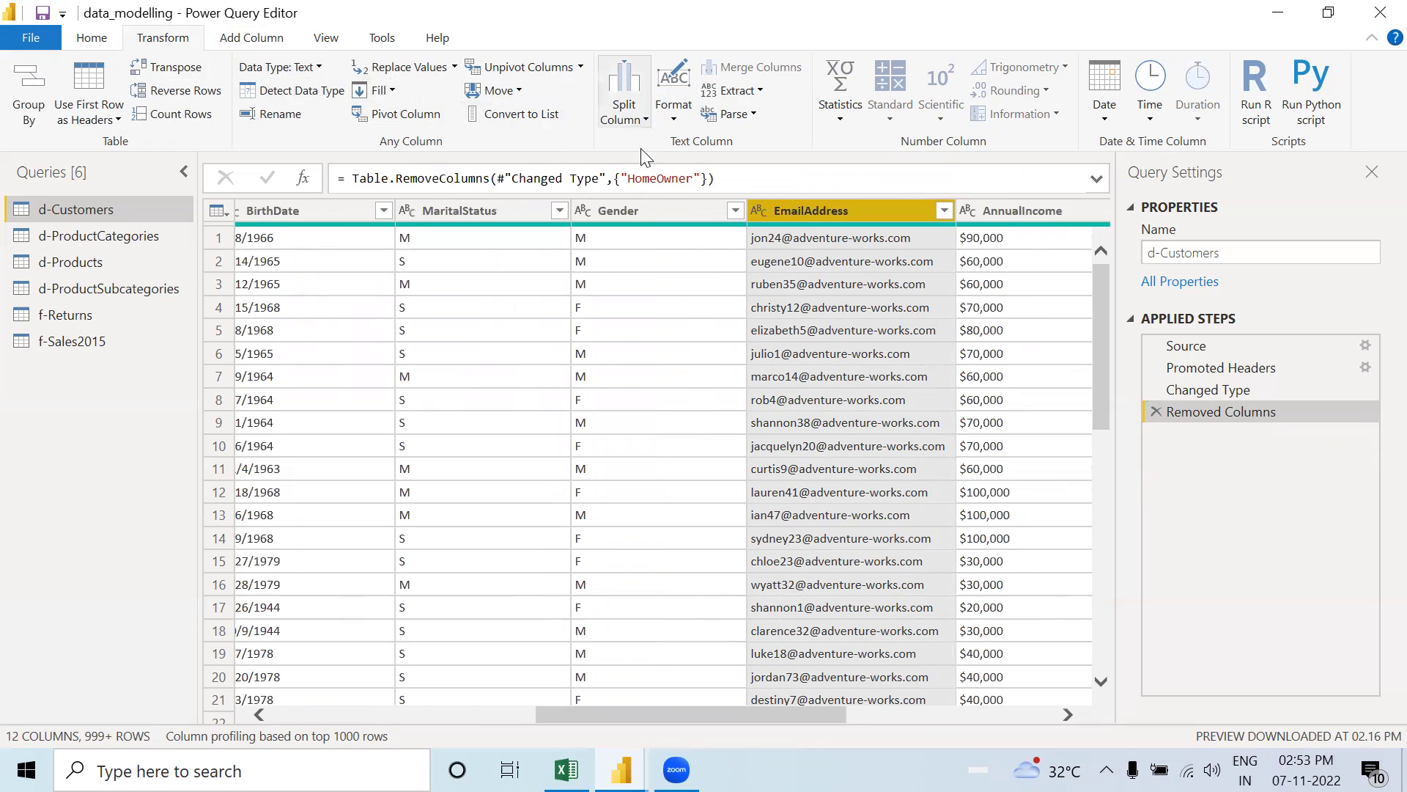
{"action": "left_click", "coordinate": [644, 120]}
{"action": "left_click", "coordinate": [648, 143]}
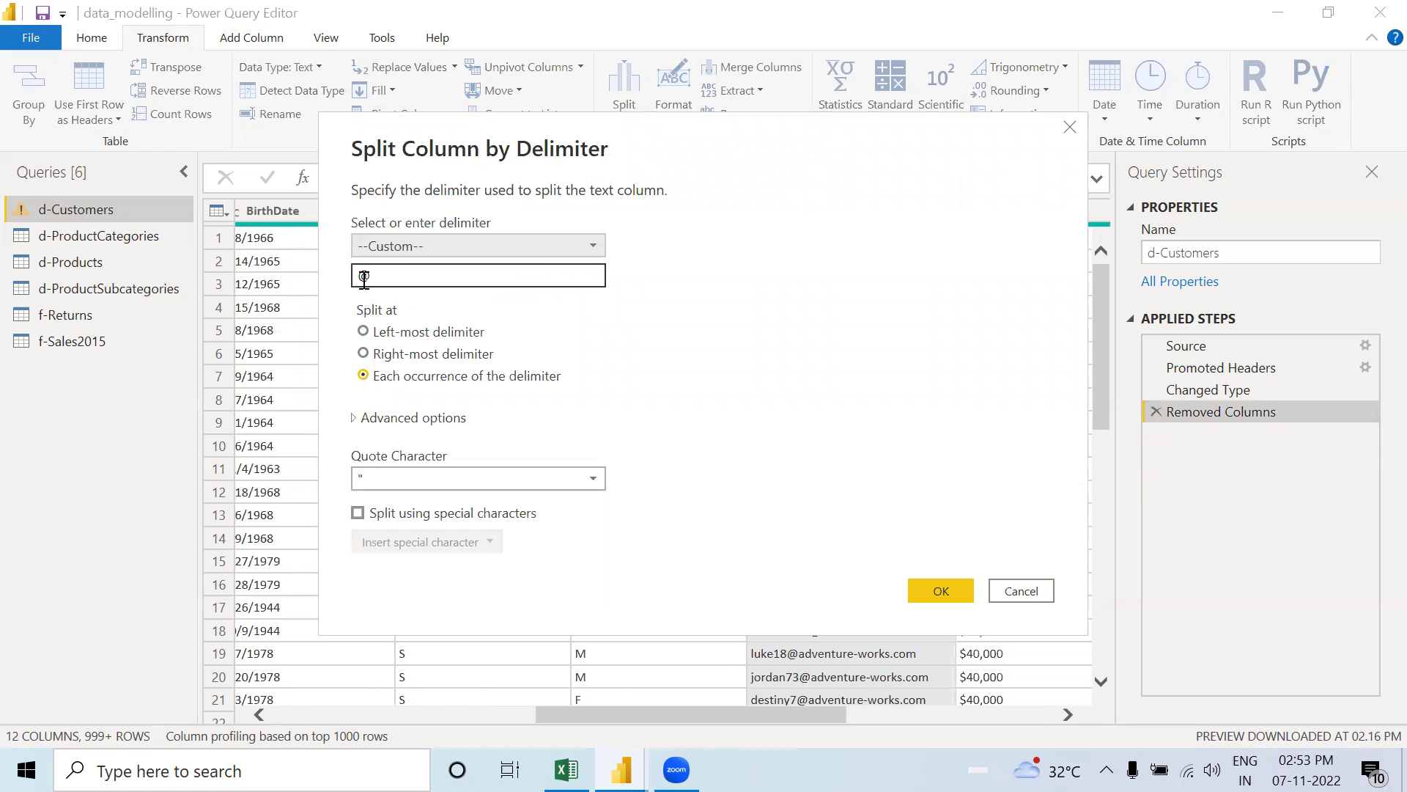
{"action": "left_click", "coordinate": [939, 592]}
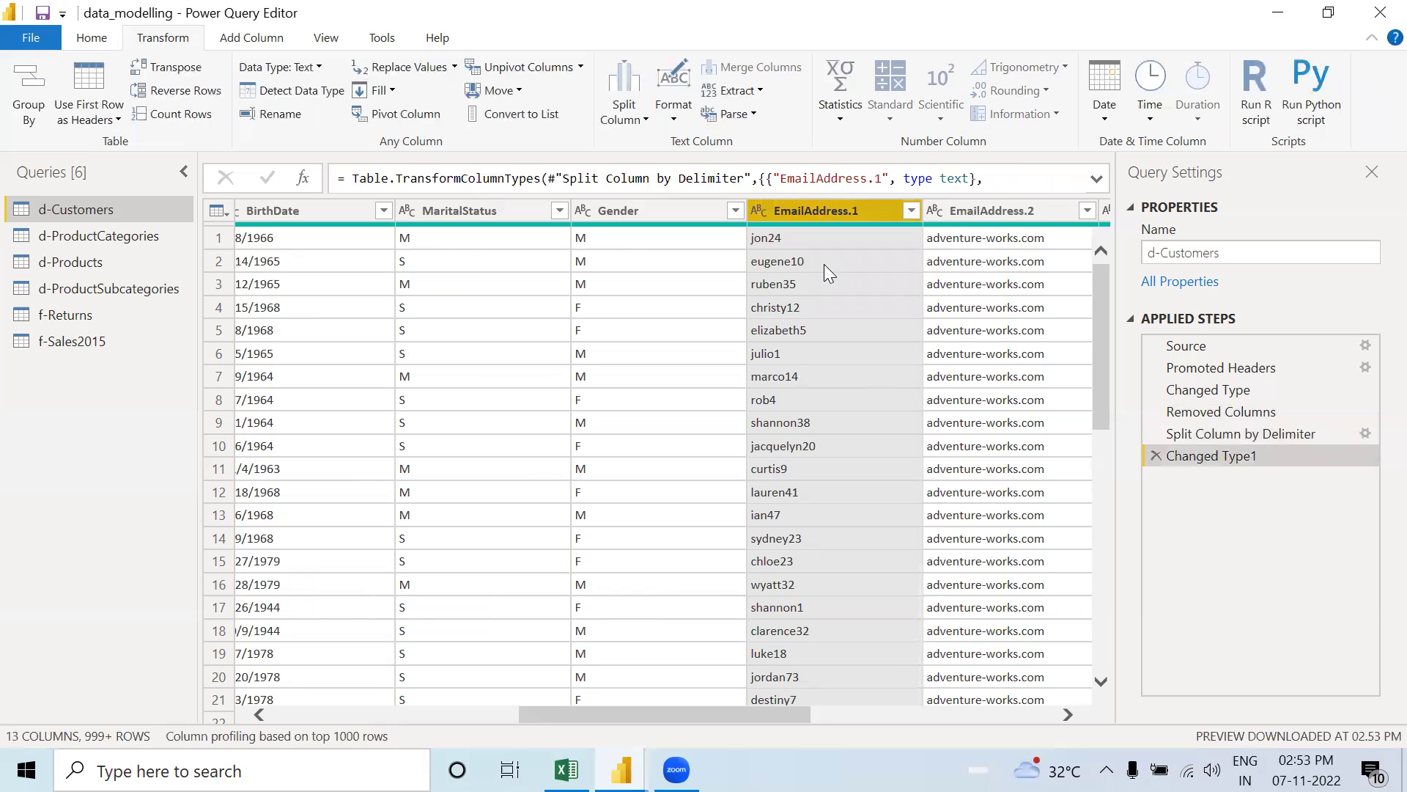
{"action": "key", "text": "shift+Right"}
{"action": "key", "text": "shift+Left"}
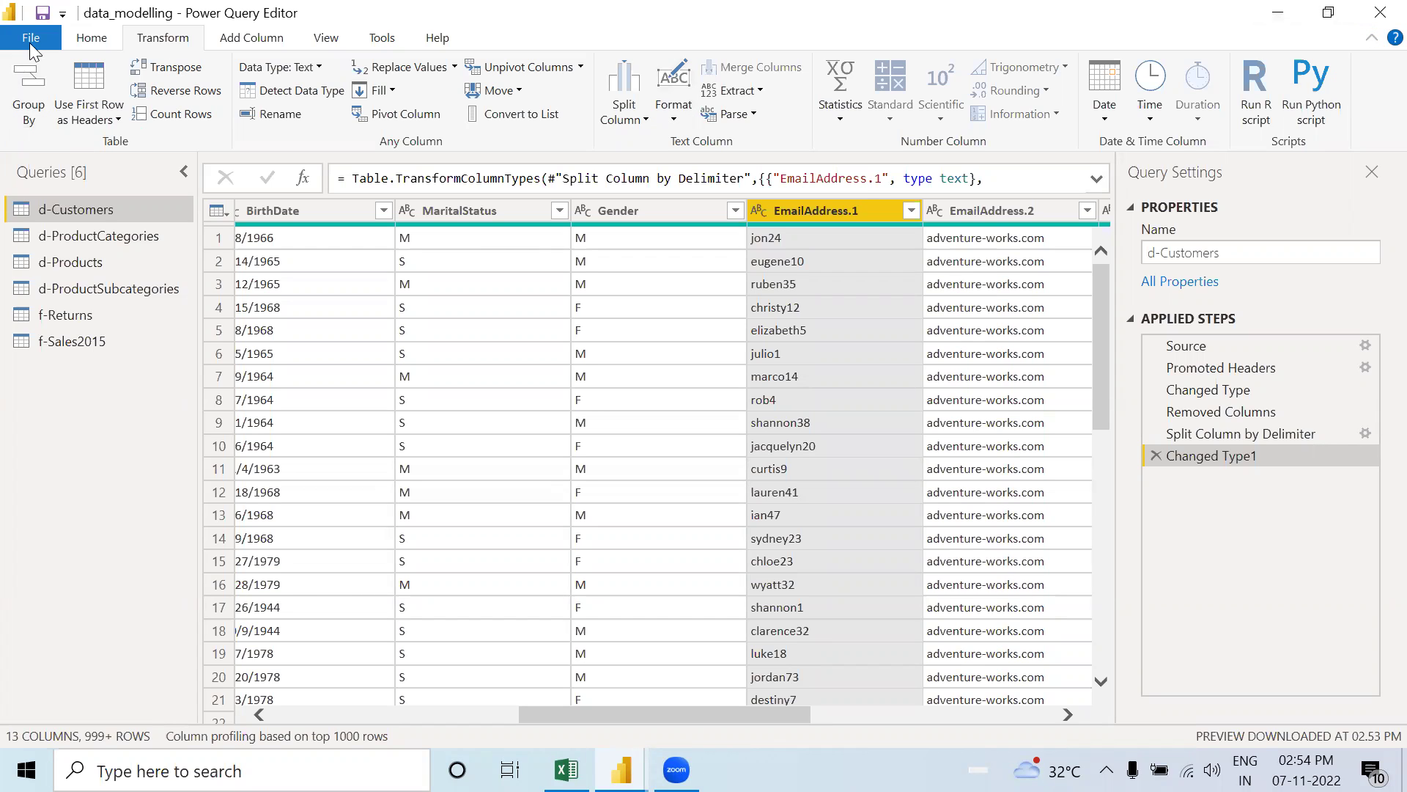
Step: Close the Power Query Editor without applying the changes and discard the pending changes to d-Customers
{"action": "left_click", "coordinate": [1376, 21]}
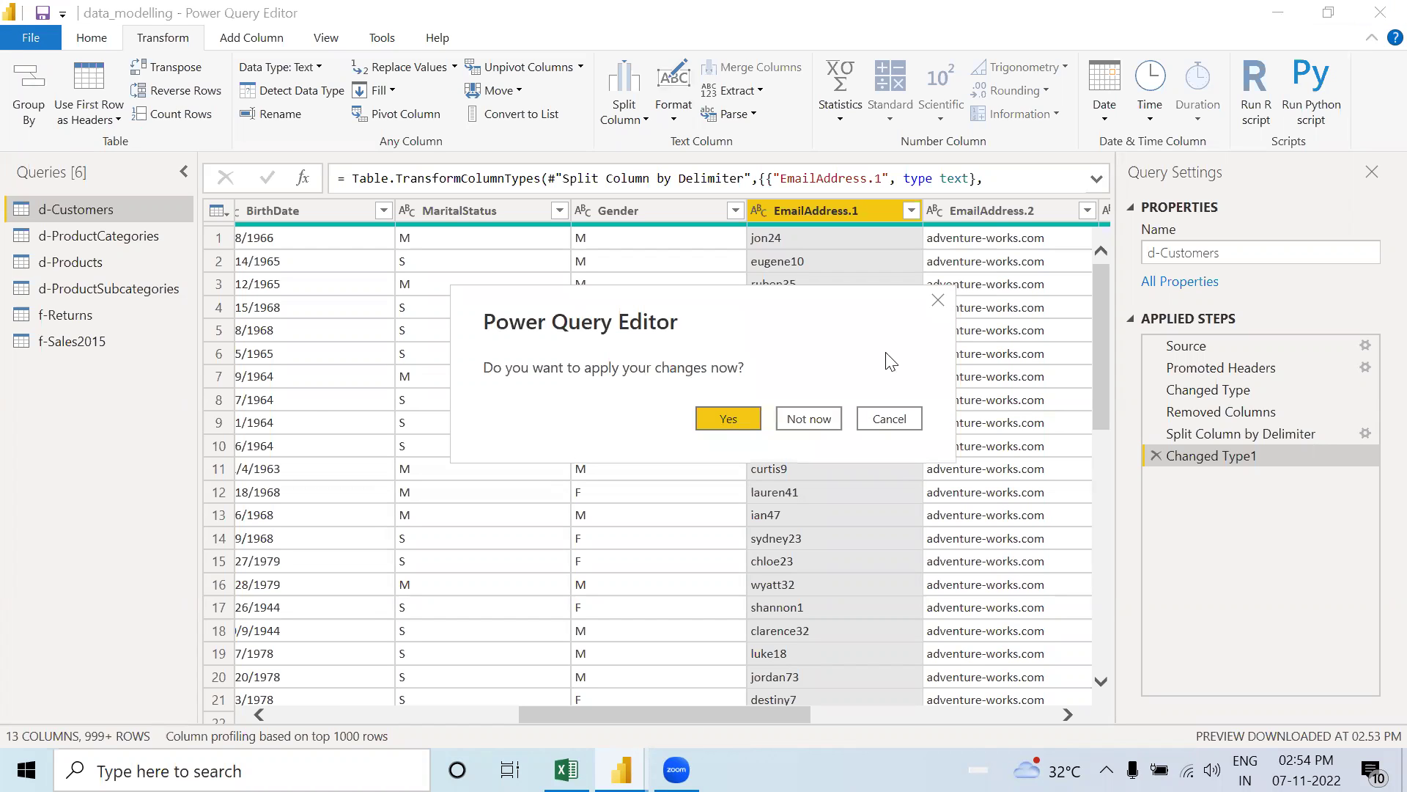
{"action": "left_click", "coordinate": [809, 417]}
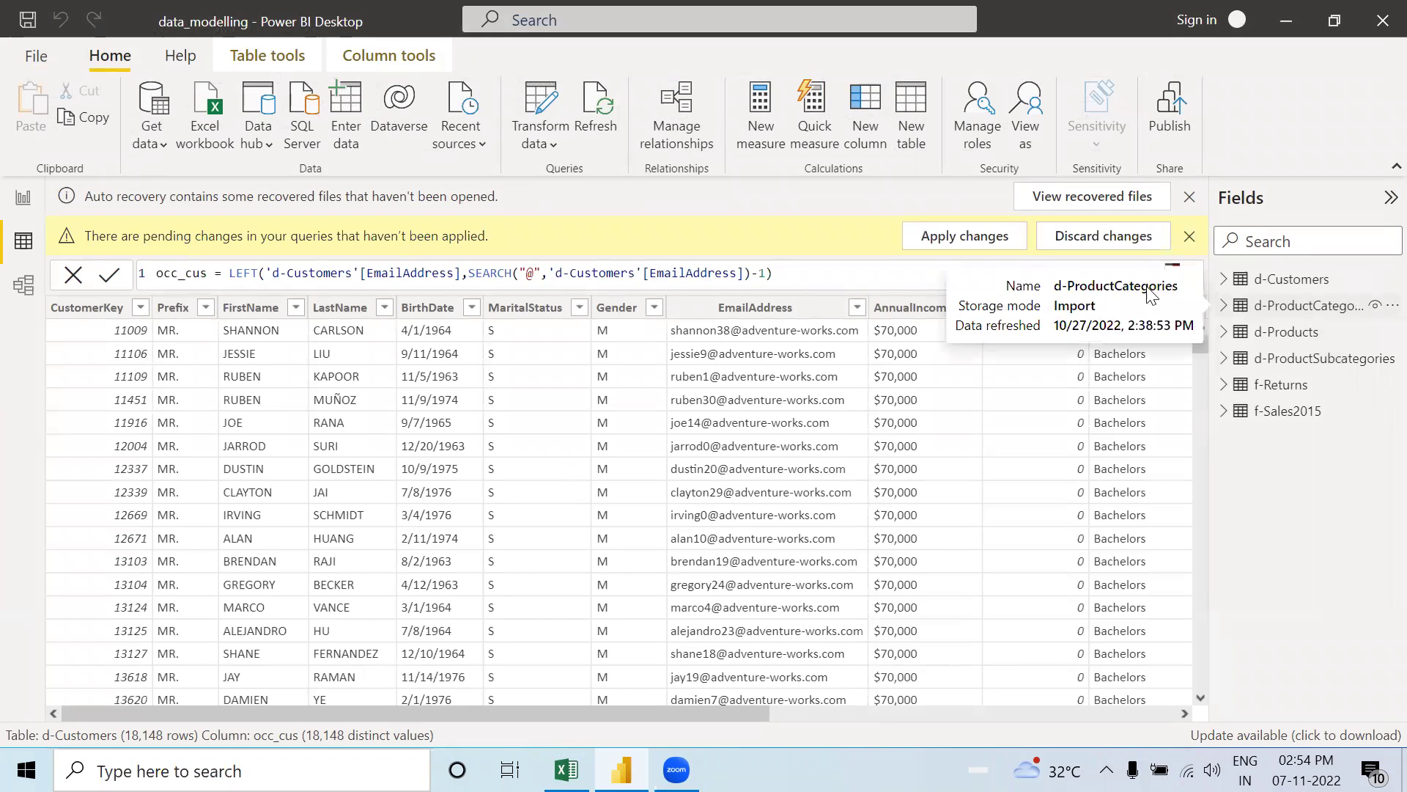
{"action": "left_click", "coordinate": [1059, 242]}
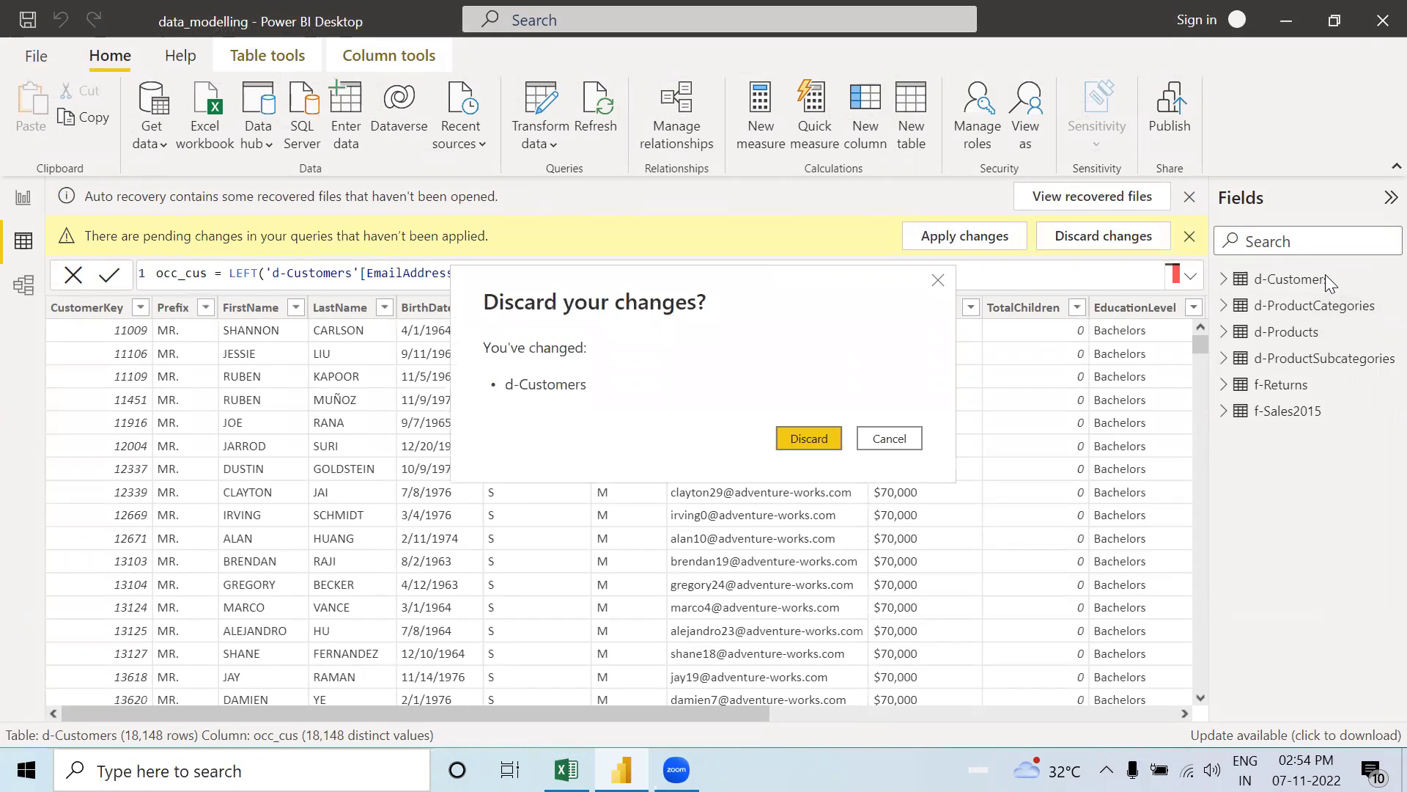
{"action": "left_click", "coordinate": [813, 439]}
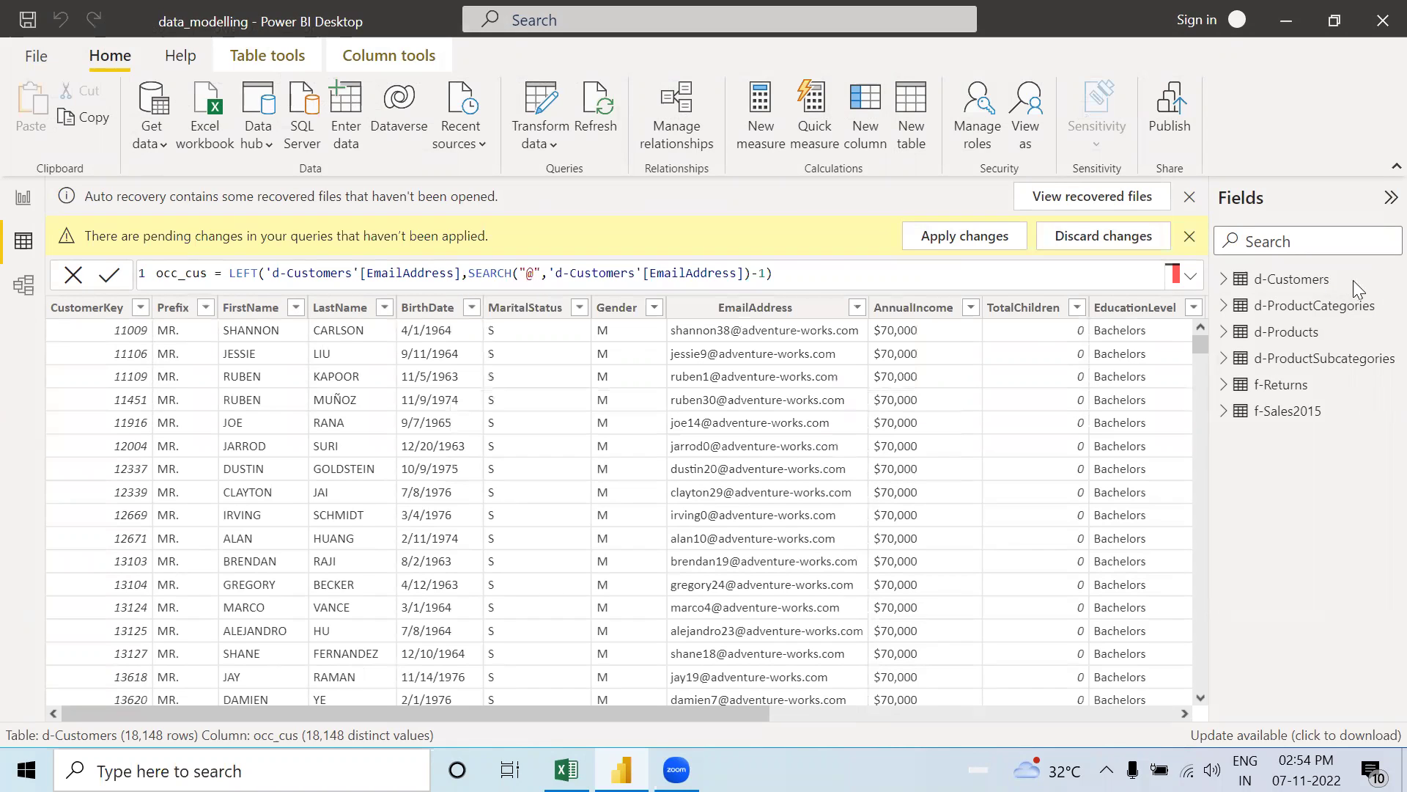
Step: Display the data of the d-ProductCategories table
{"action": "left_click", "coordinate": [1287, 310]}
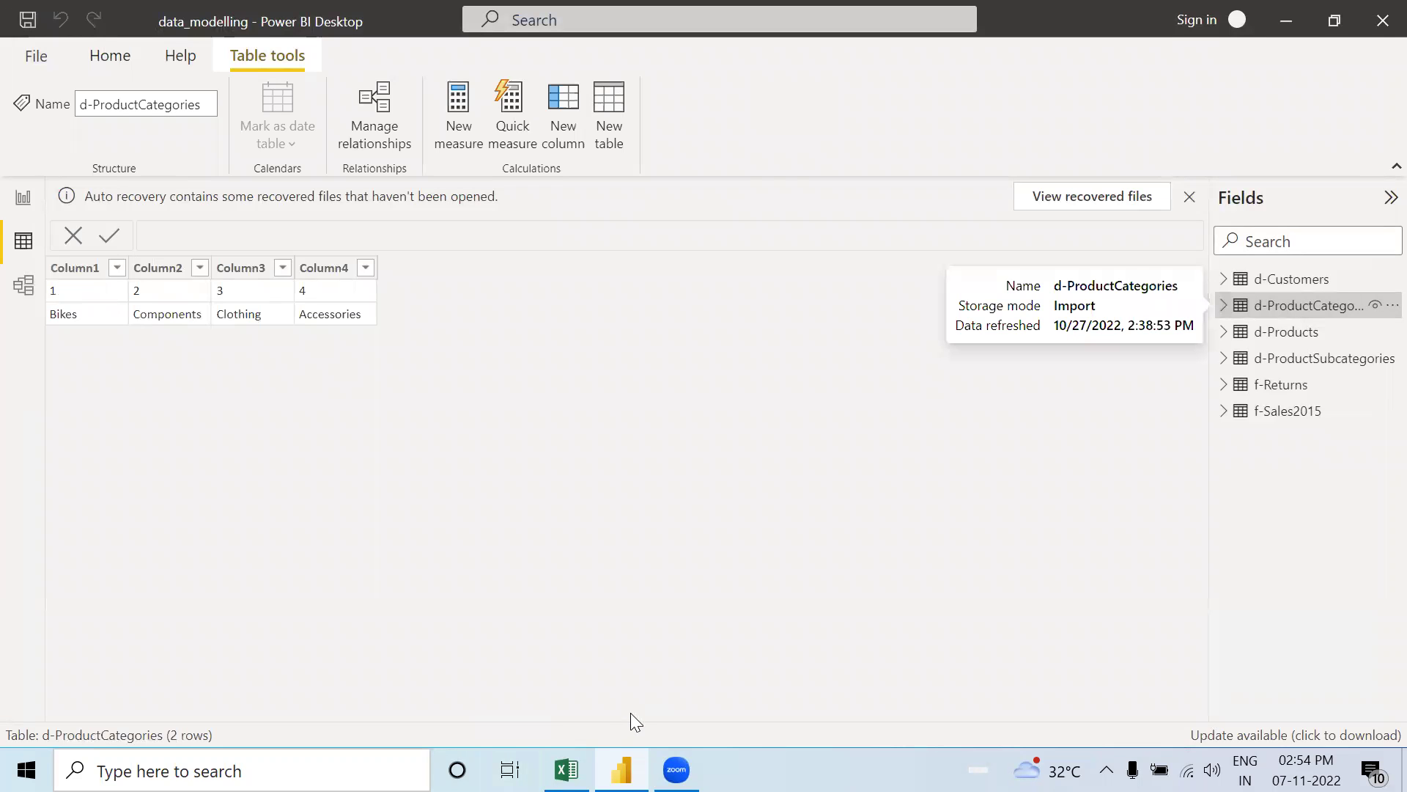
Step: Switch to Chrome and open the yoshops.com home page in a new tab
{"action": "left_click", "coordinate": [1279, 29]}
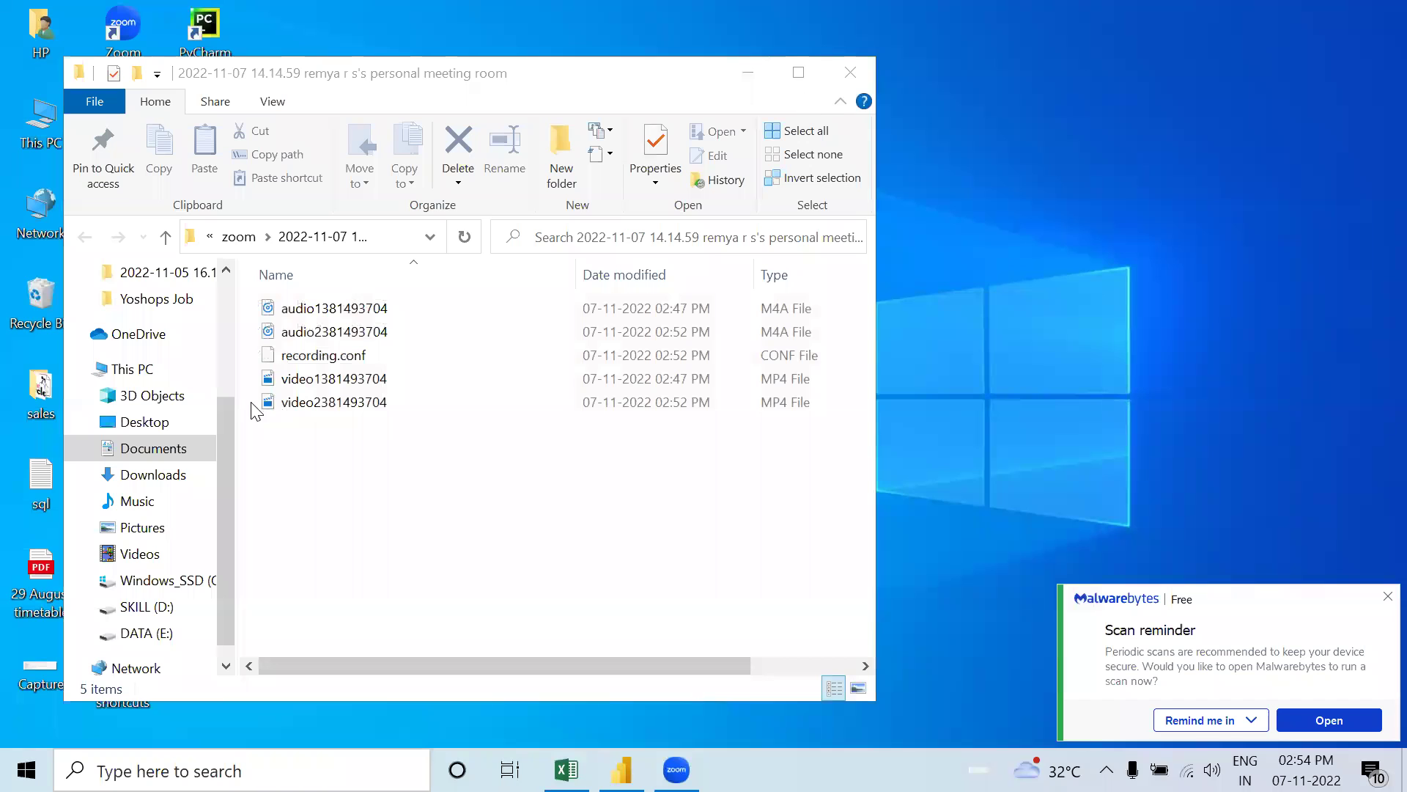
{"action": "left_click", "coordinate": [747, 72]}
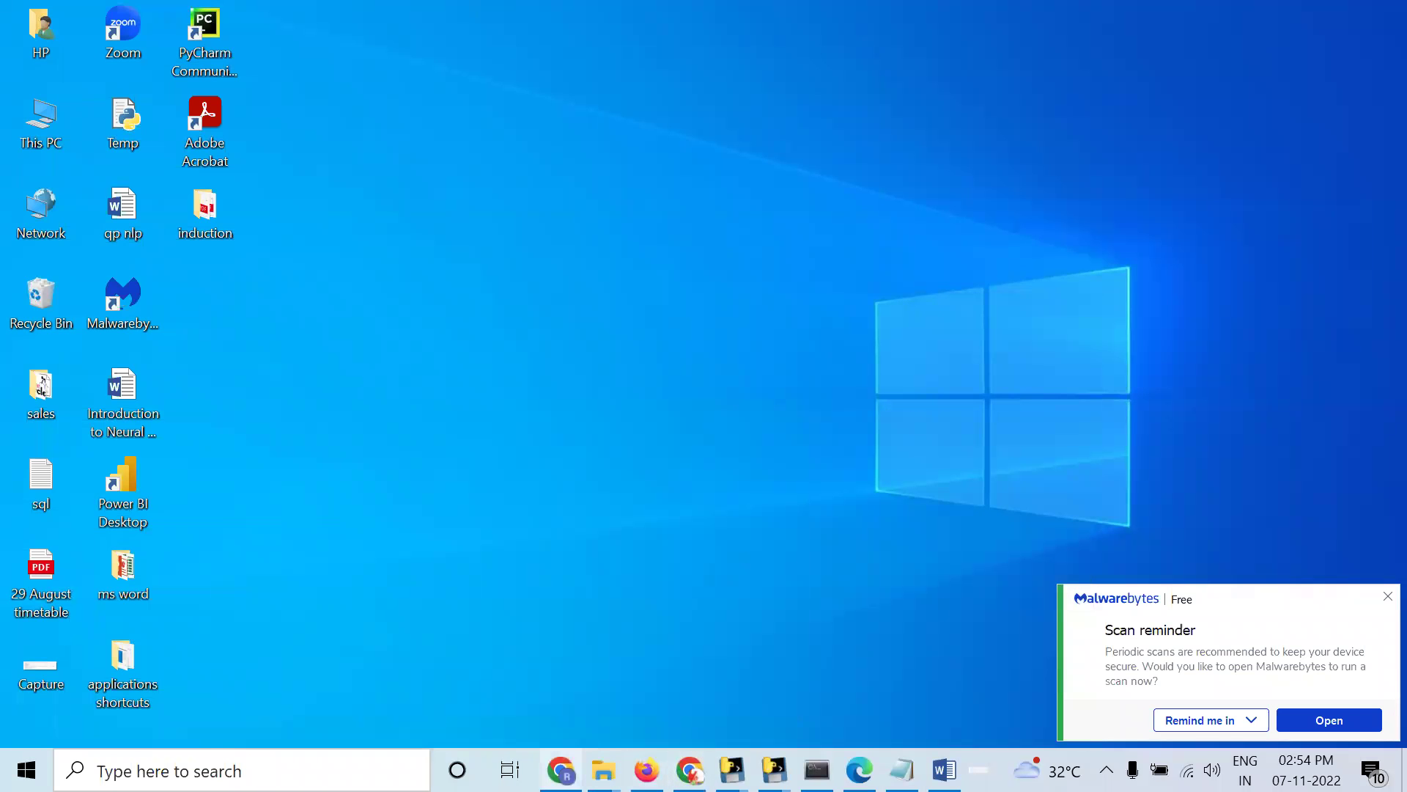
{"action": "left_click", "coordinate": [562, 770]}
{"action": "left_click", "coordinate": [559, 18]}
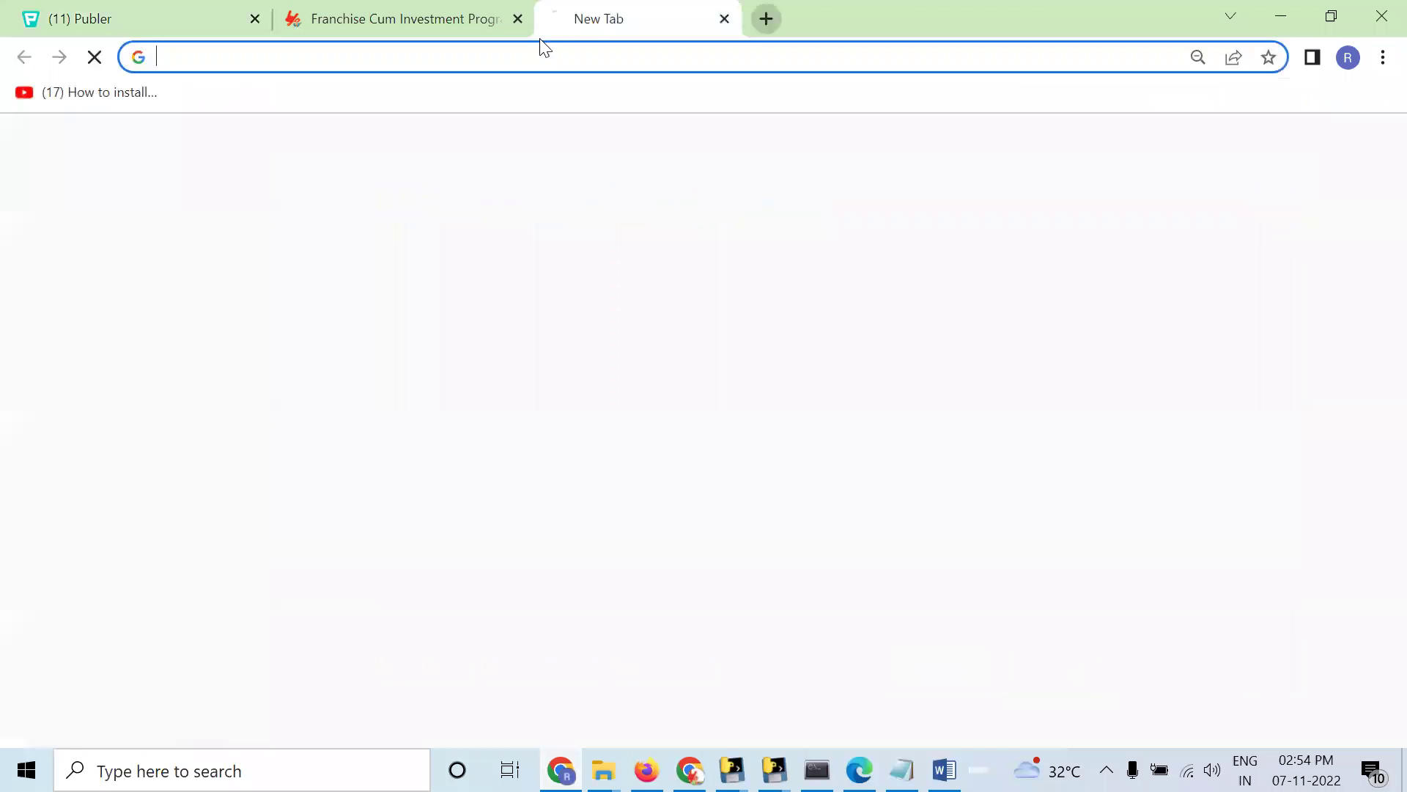
{"action": "left_click", "coordinate": [504, 521]}
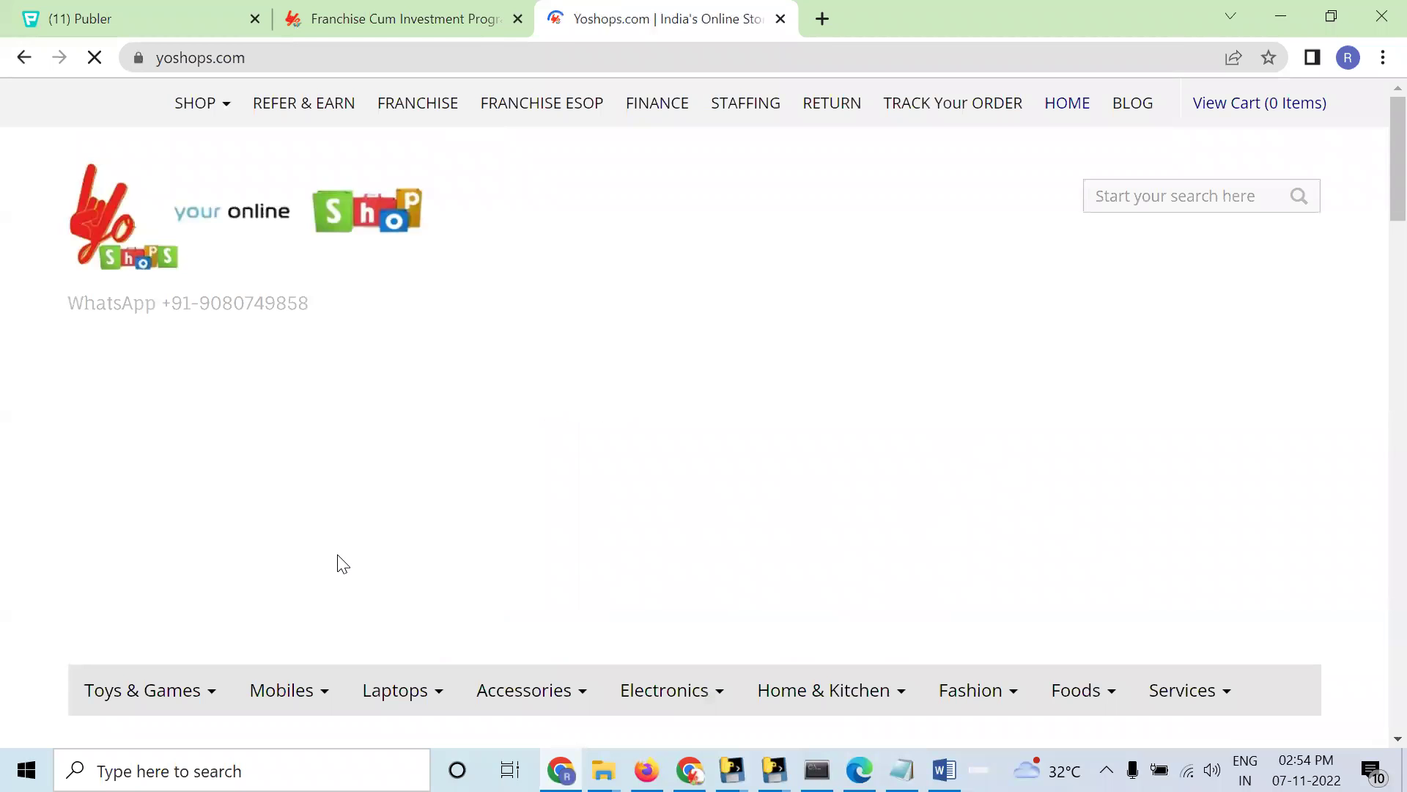
Step: Examine the product categories and their subcategories in the navigation of the Yoshops home page
{"action": "scroll", "coordinate": [340, 562], "scroll_direction": "down", "scroll_amount": 3}
{"action": "mouse_move", "coordinate": [145, 475]}
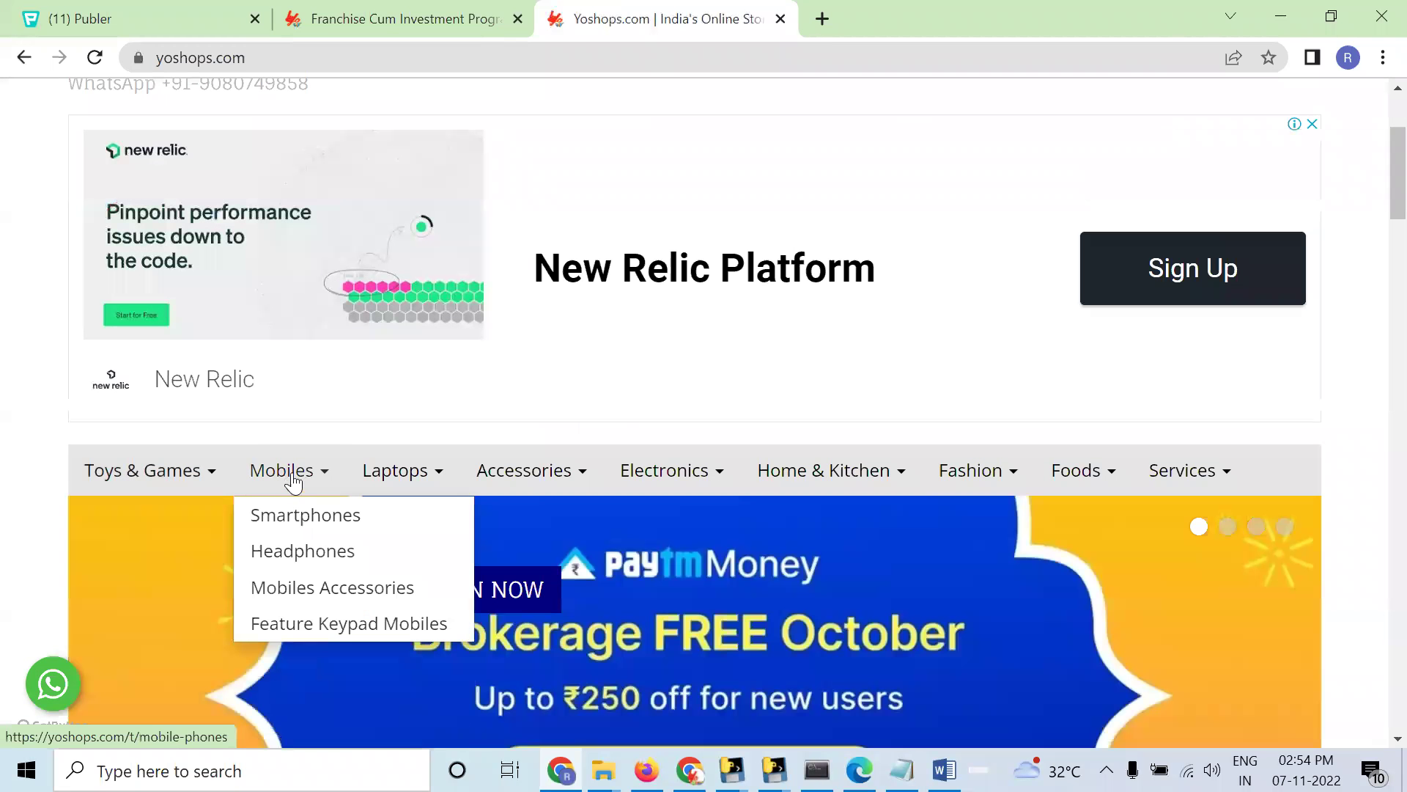
{"action": "mouse_move", "coordinate": [407, 480]}
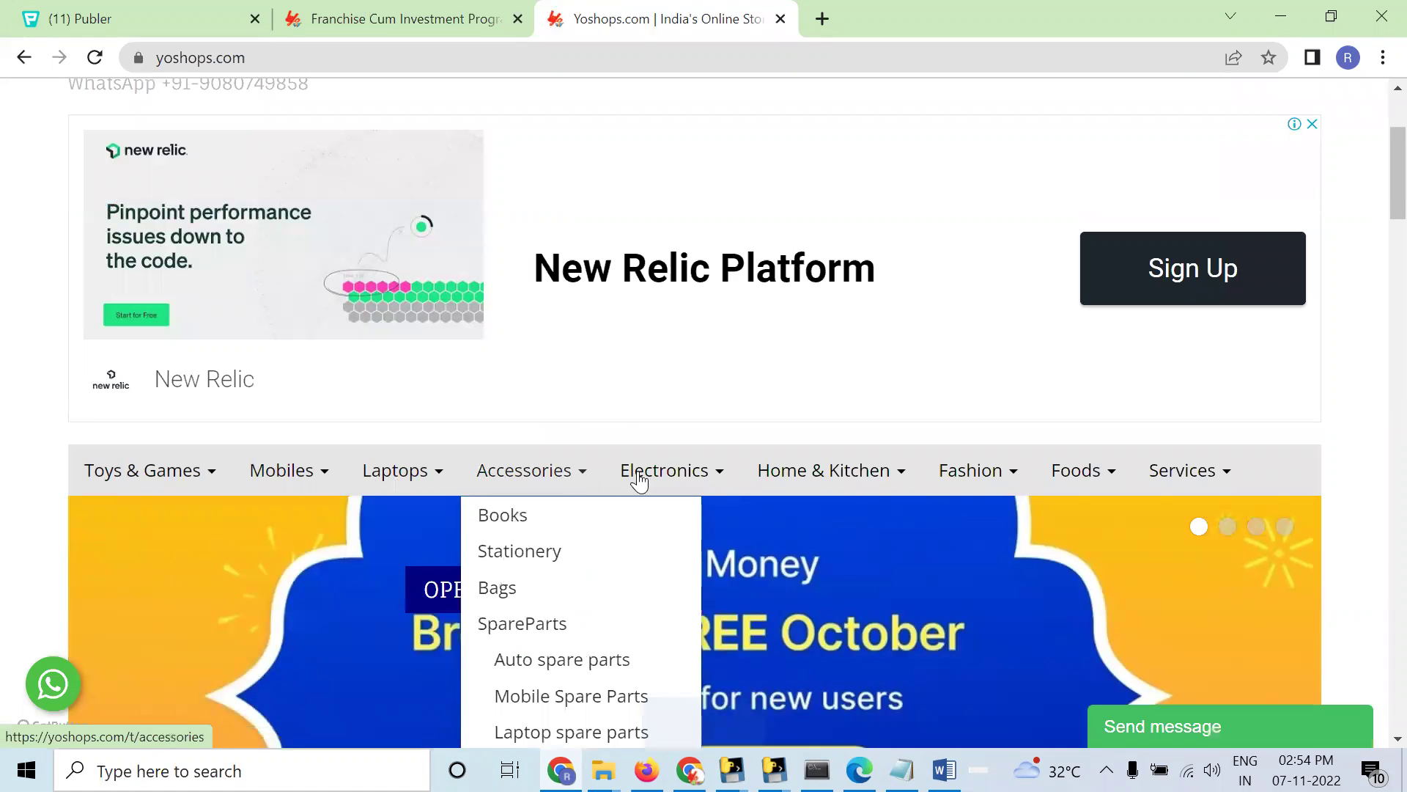
{"action": "mouse_move", "coordinate": [819, 476]}
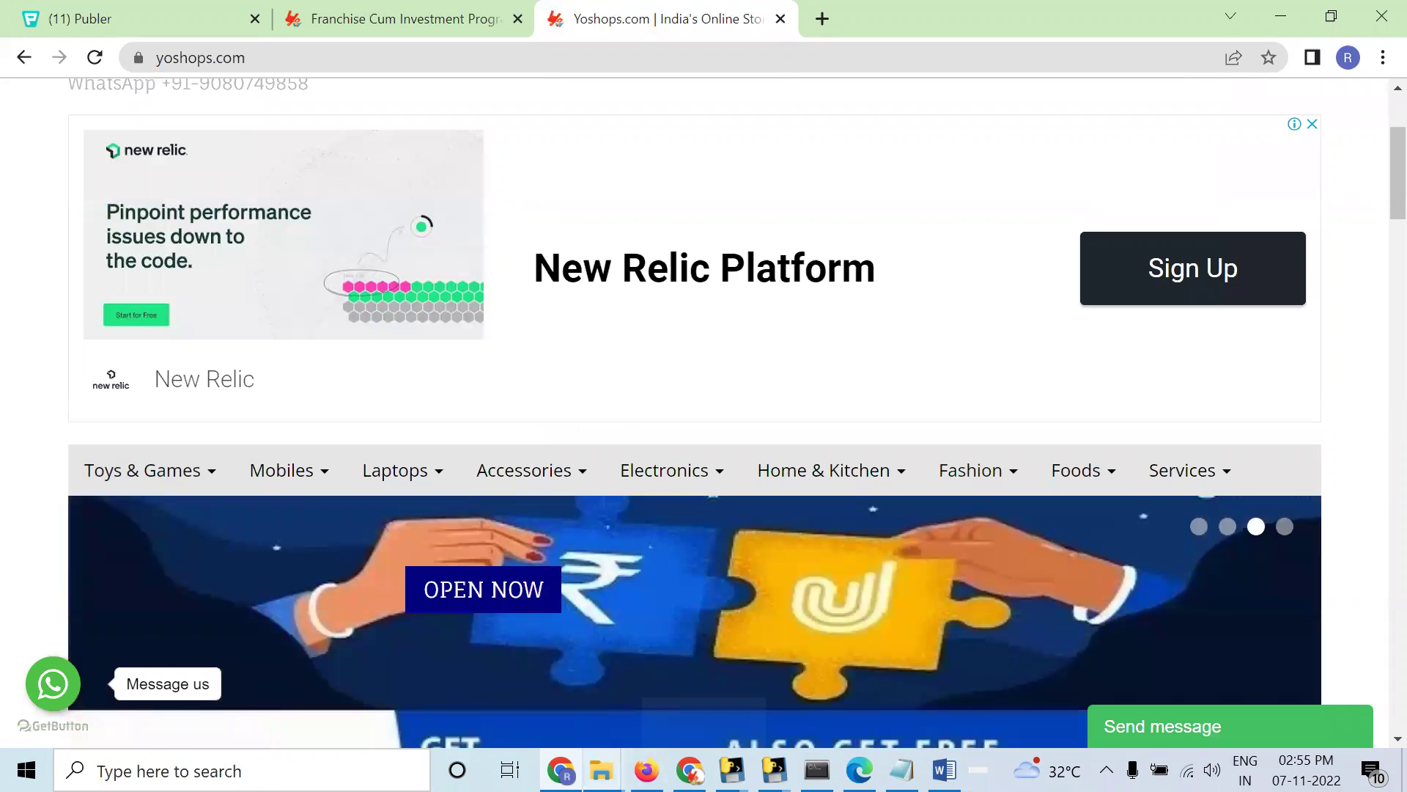
{"action": "mouse_move", "coordinate": [602, 770]}
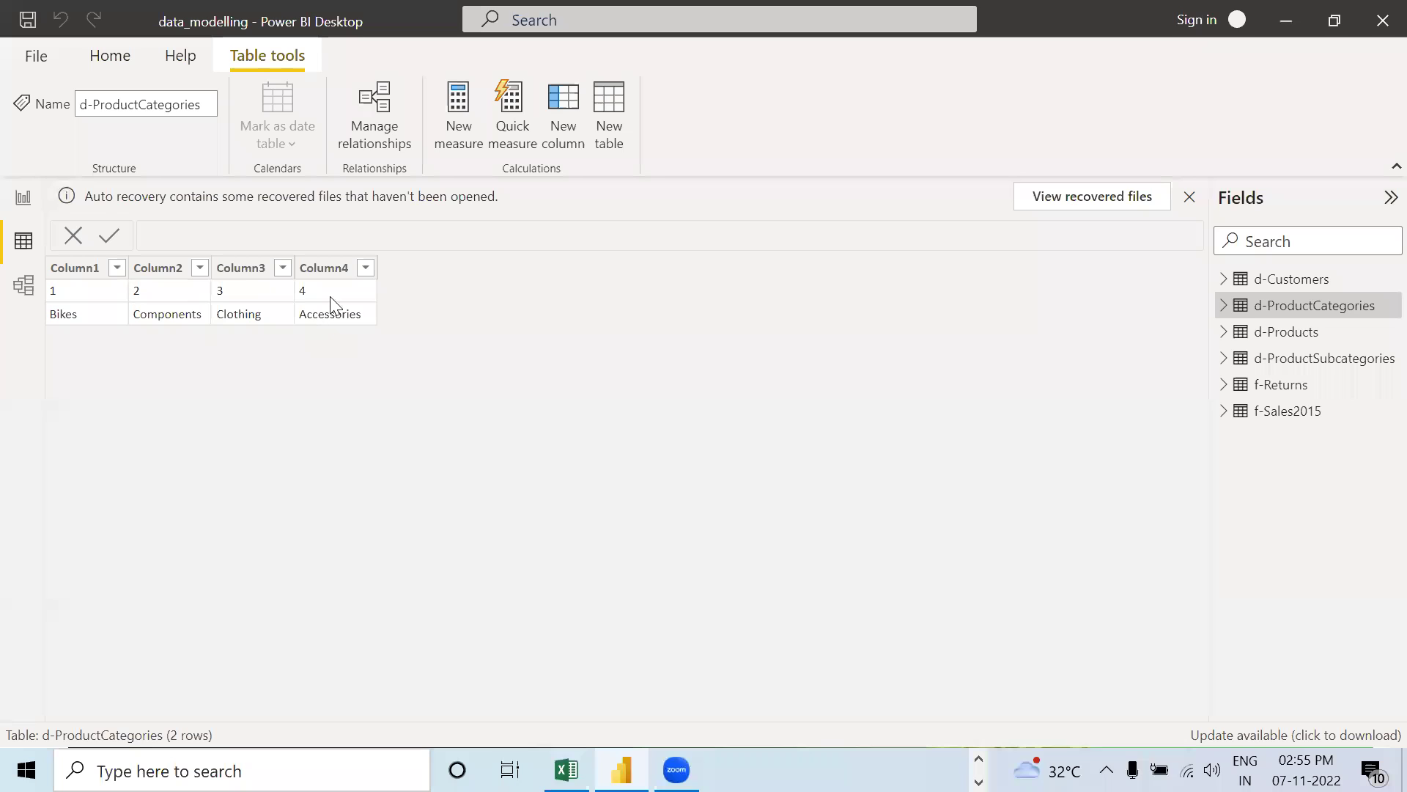
Step: In Power BI Desktop, compare the d-ProductCategories data with the d-ProductSubcategories rows through to the end of the table
{"action": "left_click", "coordinate": [1278, 371]}
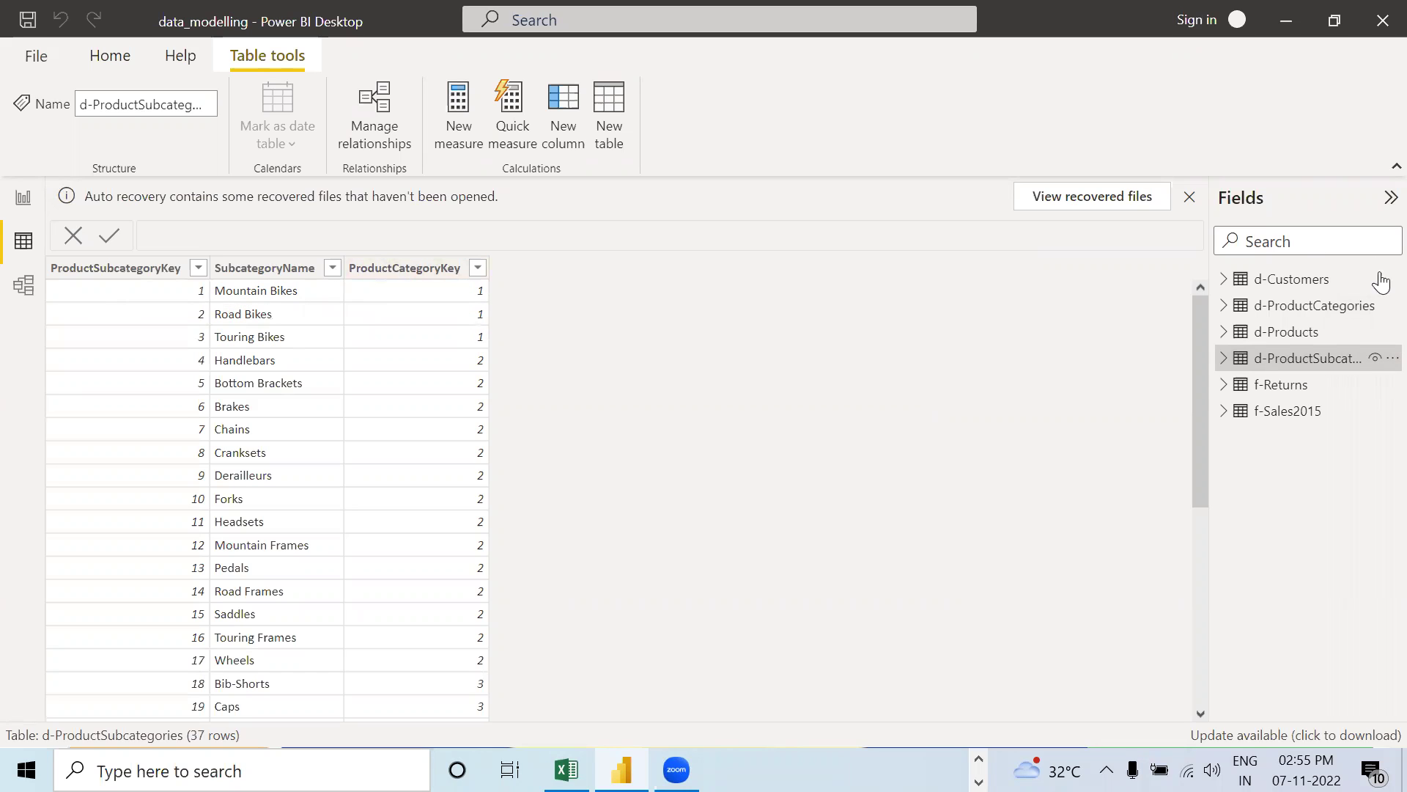
{"action": "left_click", "coordinate": [1258, 308]}
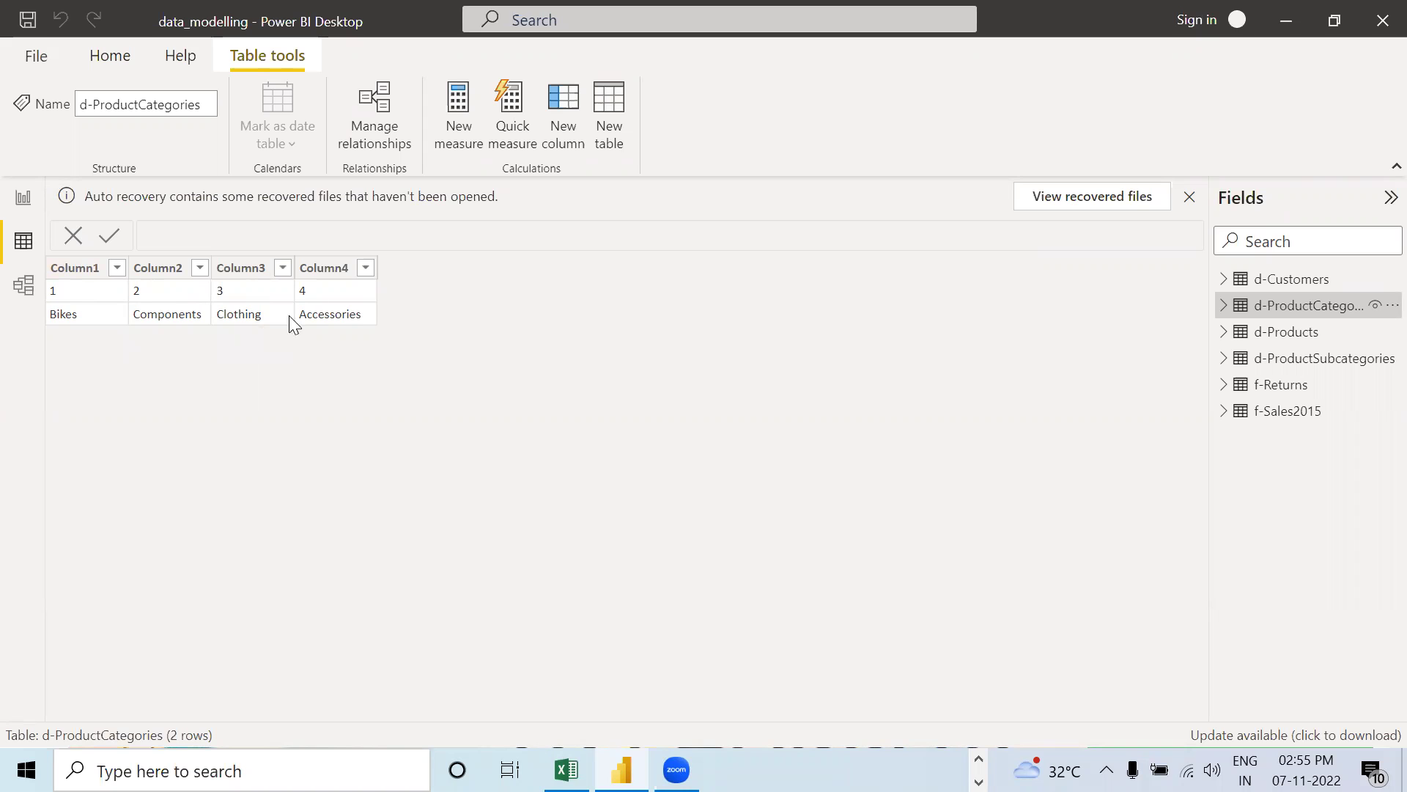
{"action": "left_click", "coordinate": [1275, 358]}
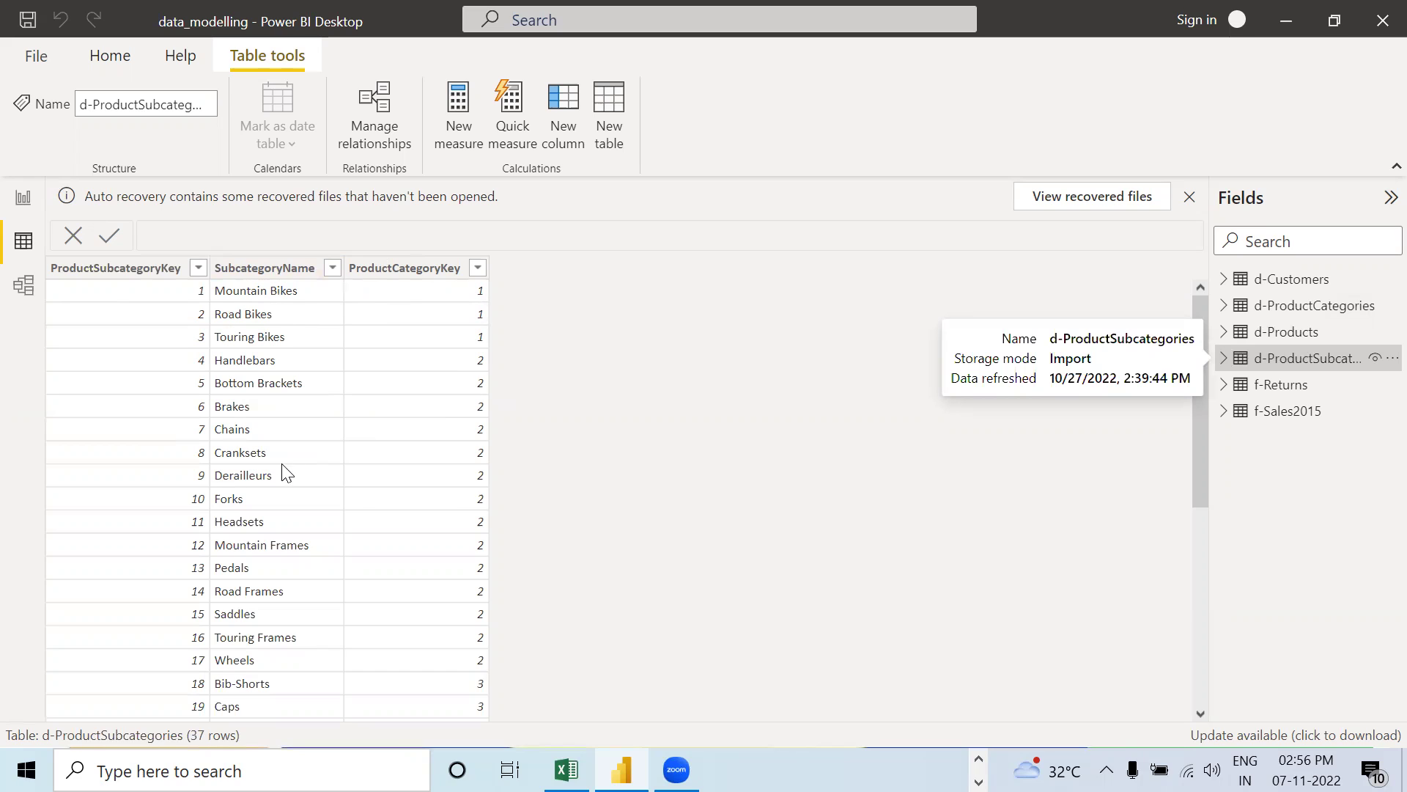
{"action": "scroll", "coordinate": [473, 715], "scroll_direction": "down", "scroll_amount": 1}
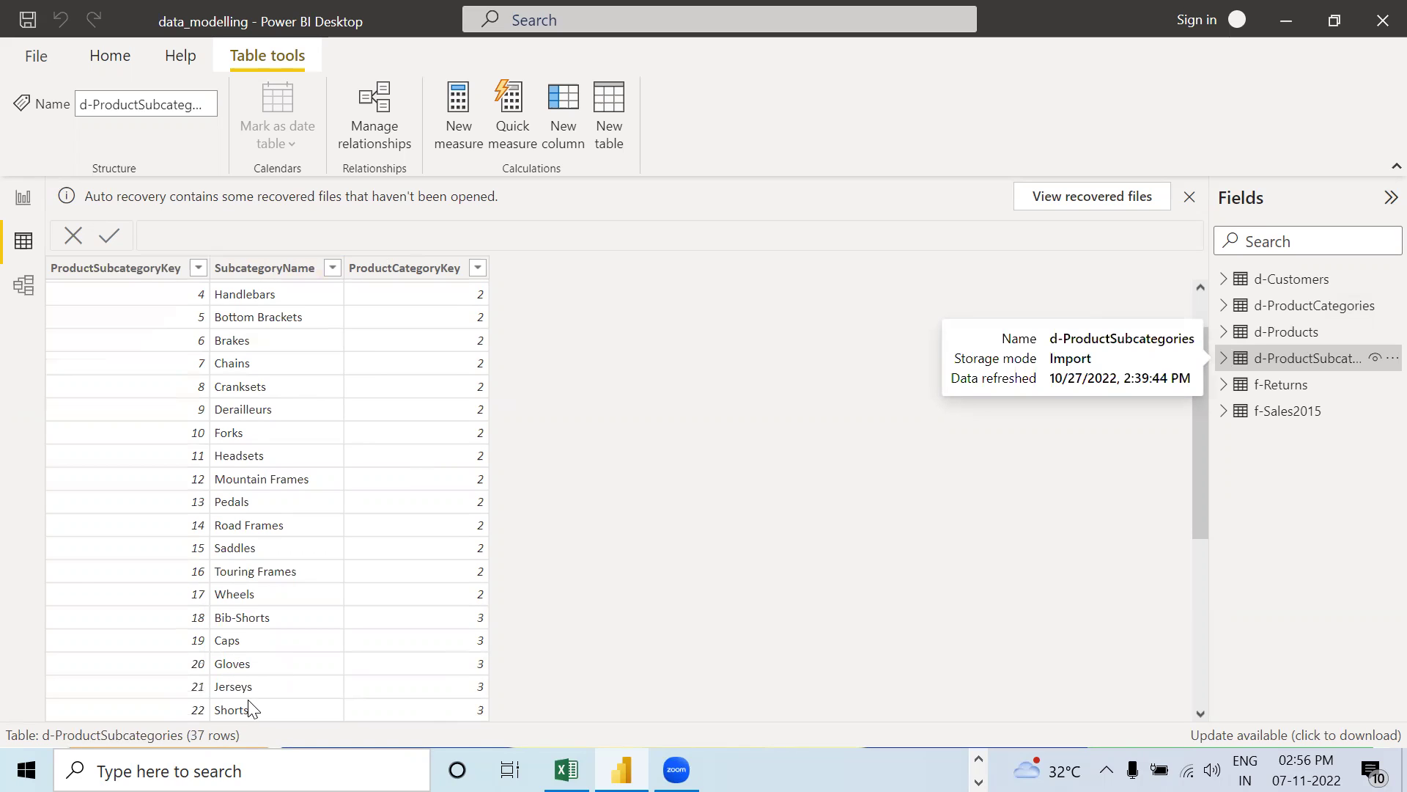
{"action": "scroll", "coordinate": [249, 707], "scroll_direction": "down", "scroll_amount": 1}
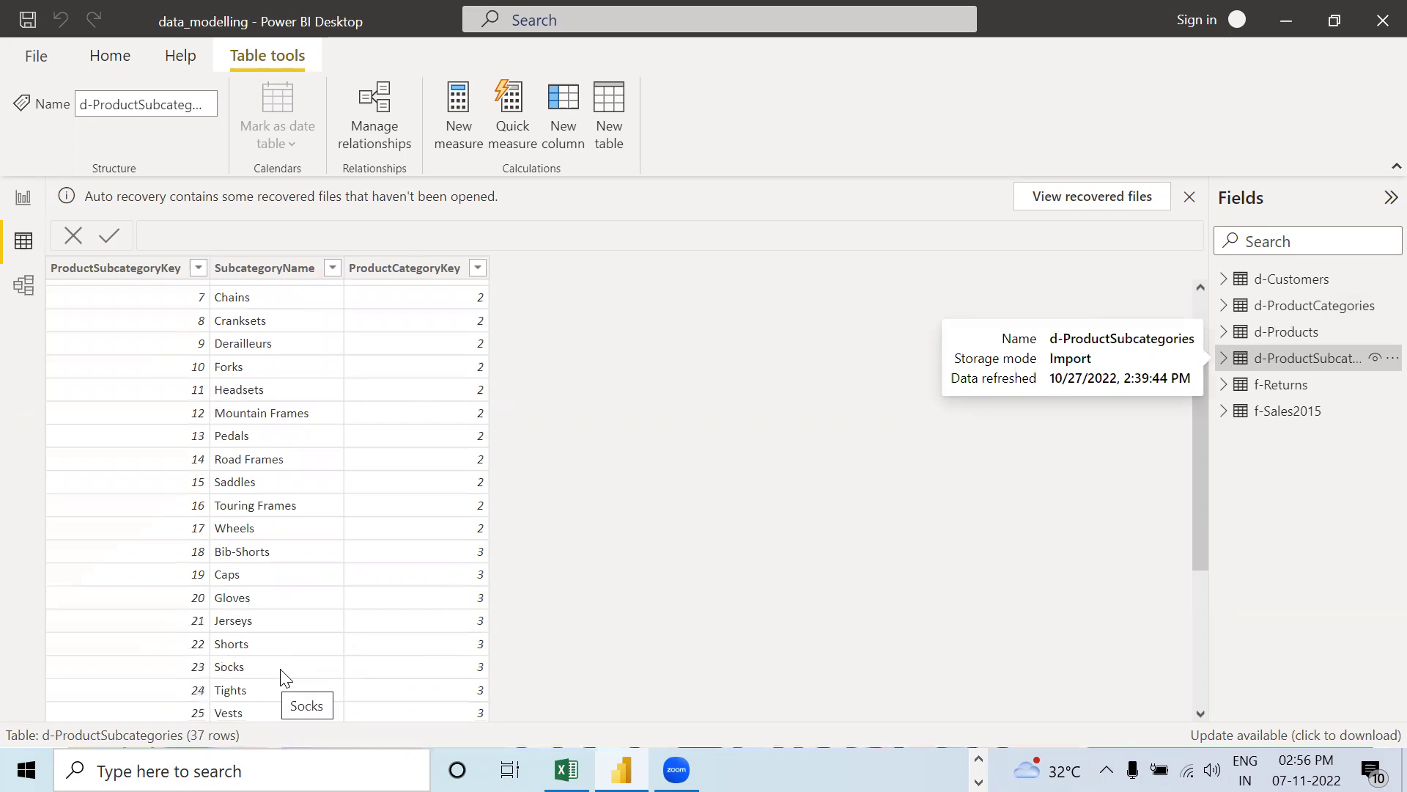
{"action": "scroll", "coordinate": [285, 676], "scroll_direction": "down", "scroll_amount": 4}
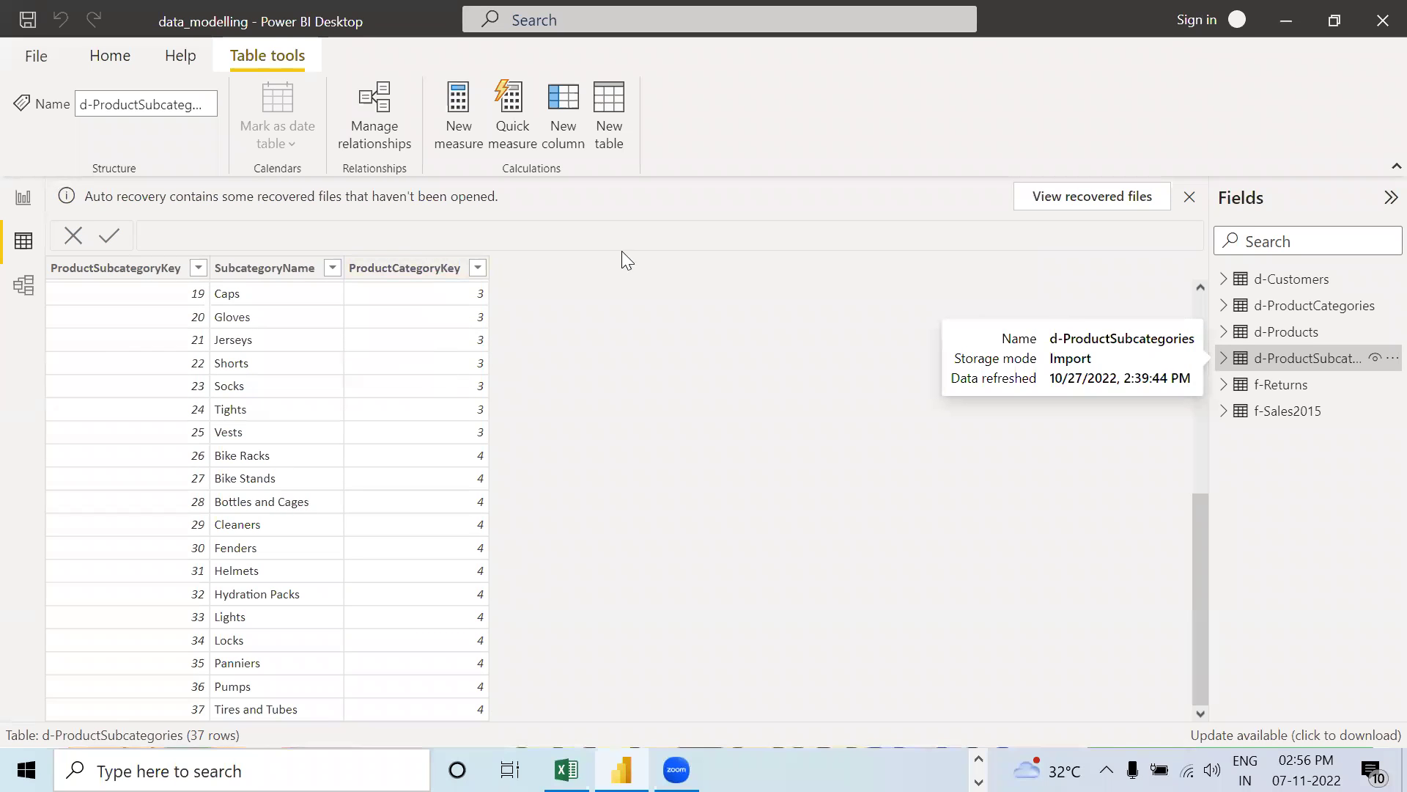
Step: Add a calculated column to the d-ProductSubcategories table and start its formula with the name category_name
{"action": "left_click", "coordinate": [566, 103]}
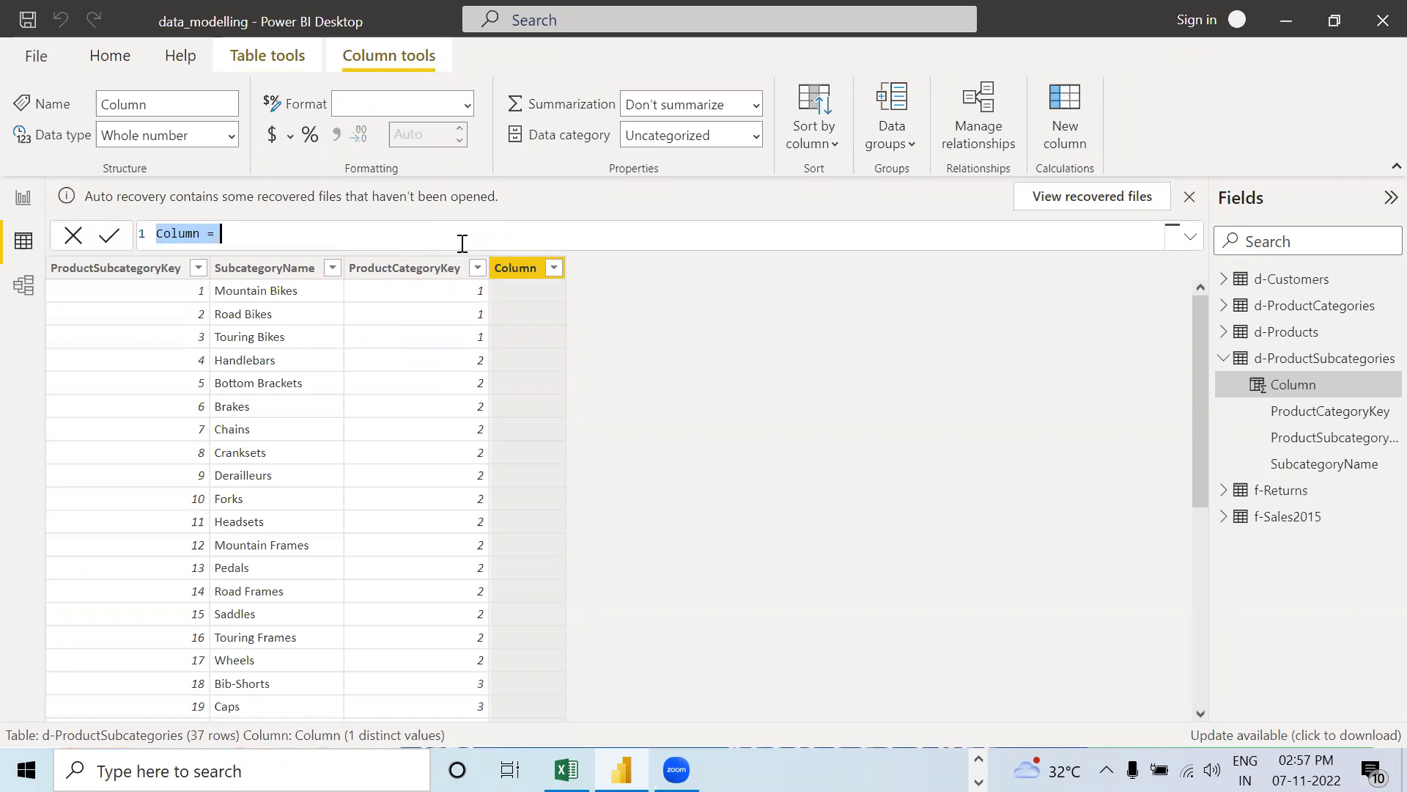
{"action": "type", "text": "category"}
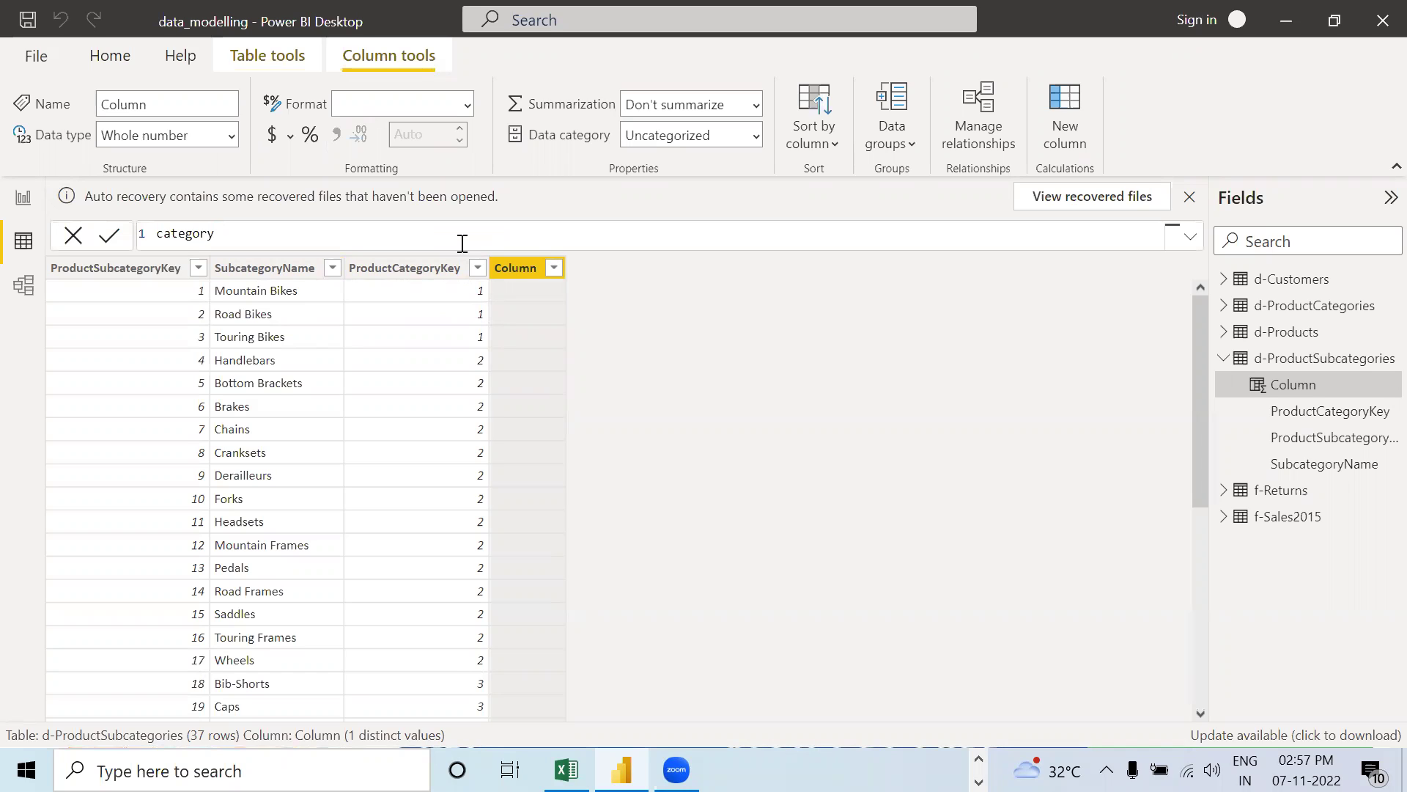
{"action": "type", "text": " ="}
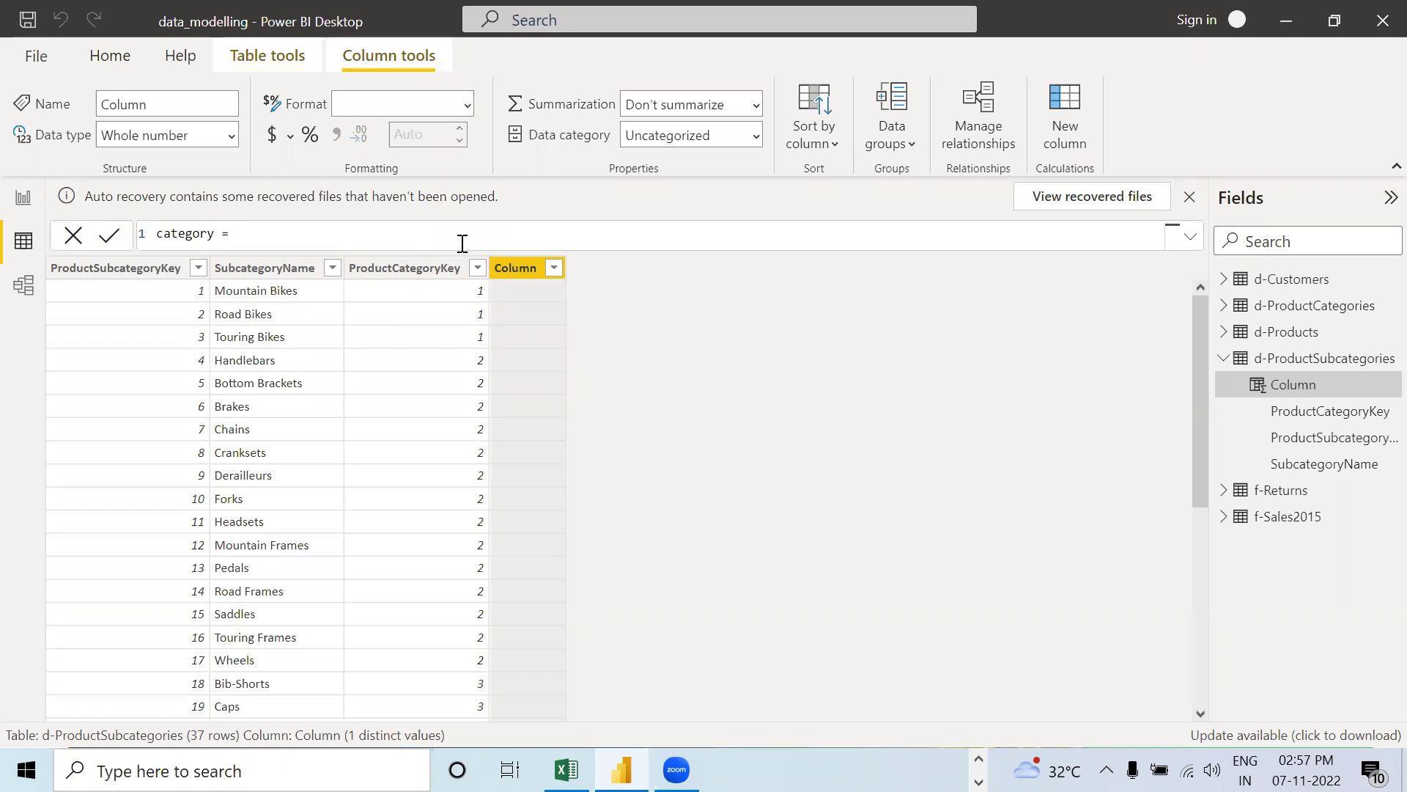
{"action": "key", "text": "BackSpace"}
{"action": "key", "text": "BackSpace"}
{"action": "key", "text": "BackSpace"}
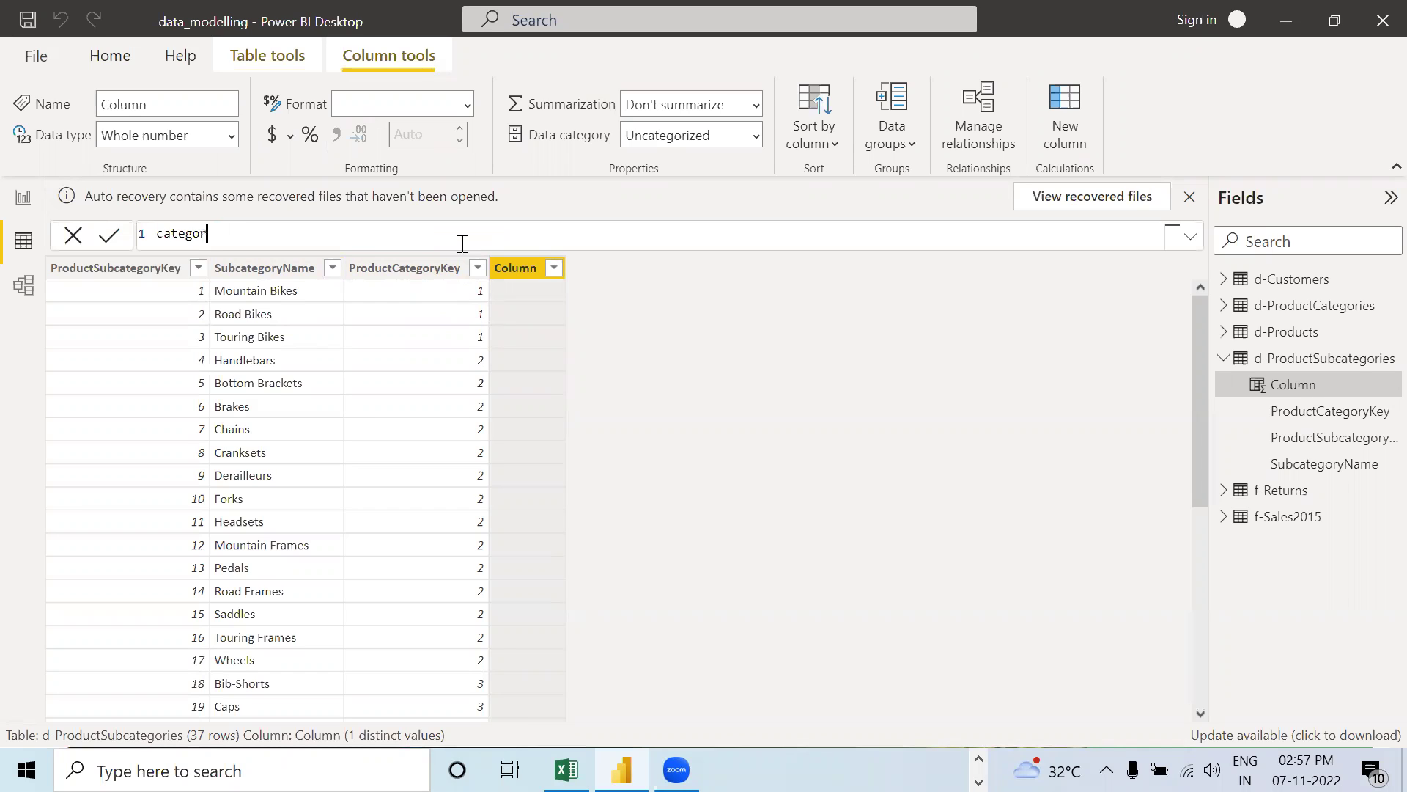
{"action": "type", "text": "y_name = "}
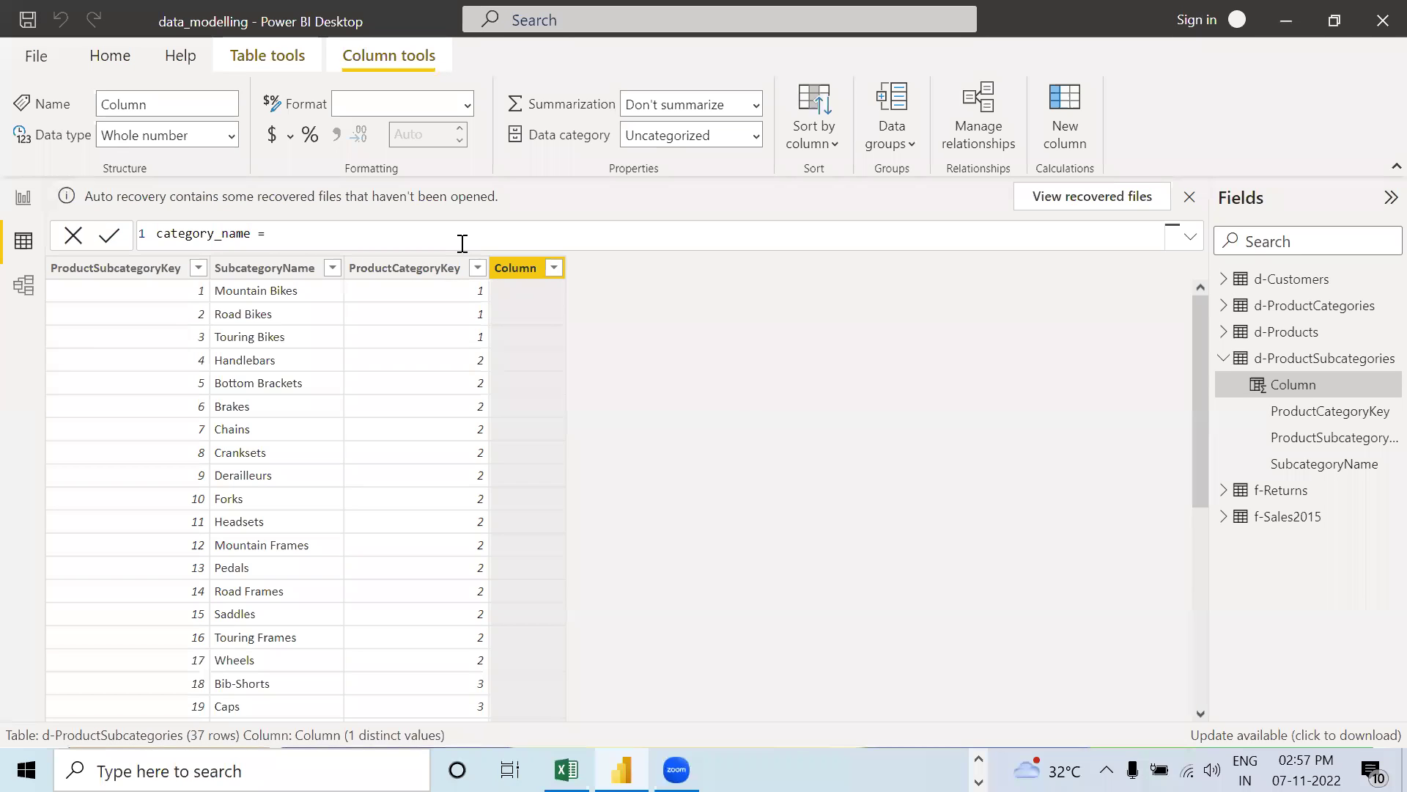
Step: Begin the category_name formula with a SWITCH function that evaluates 'd-ProductSubcategories'[ProductCategoryKey]
{"action": "type", "text": "sw"}
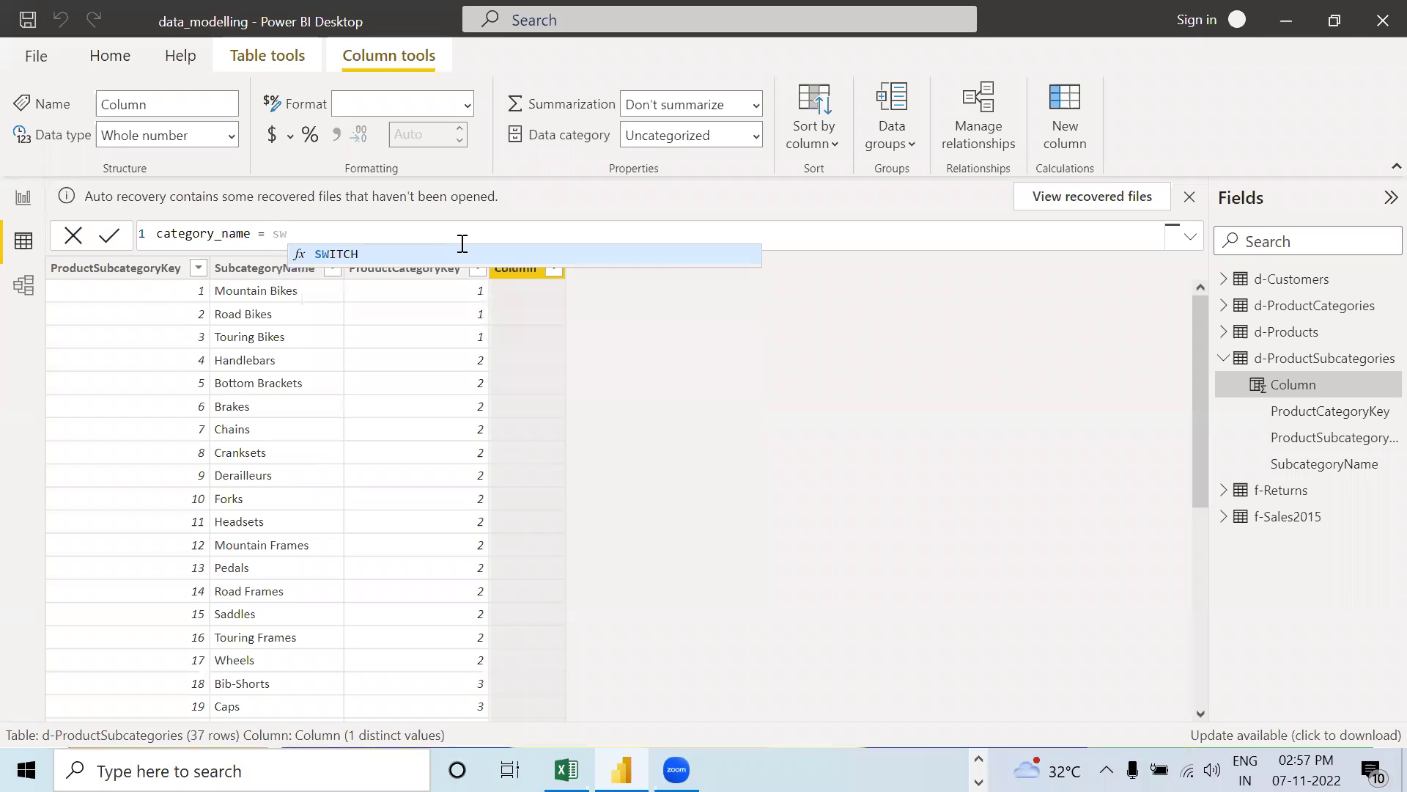
{"action": "left_click", "coordinate": [463, 254]}
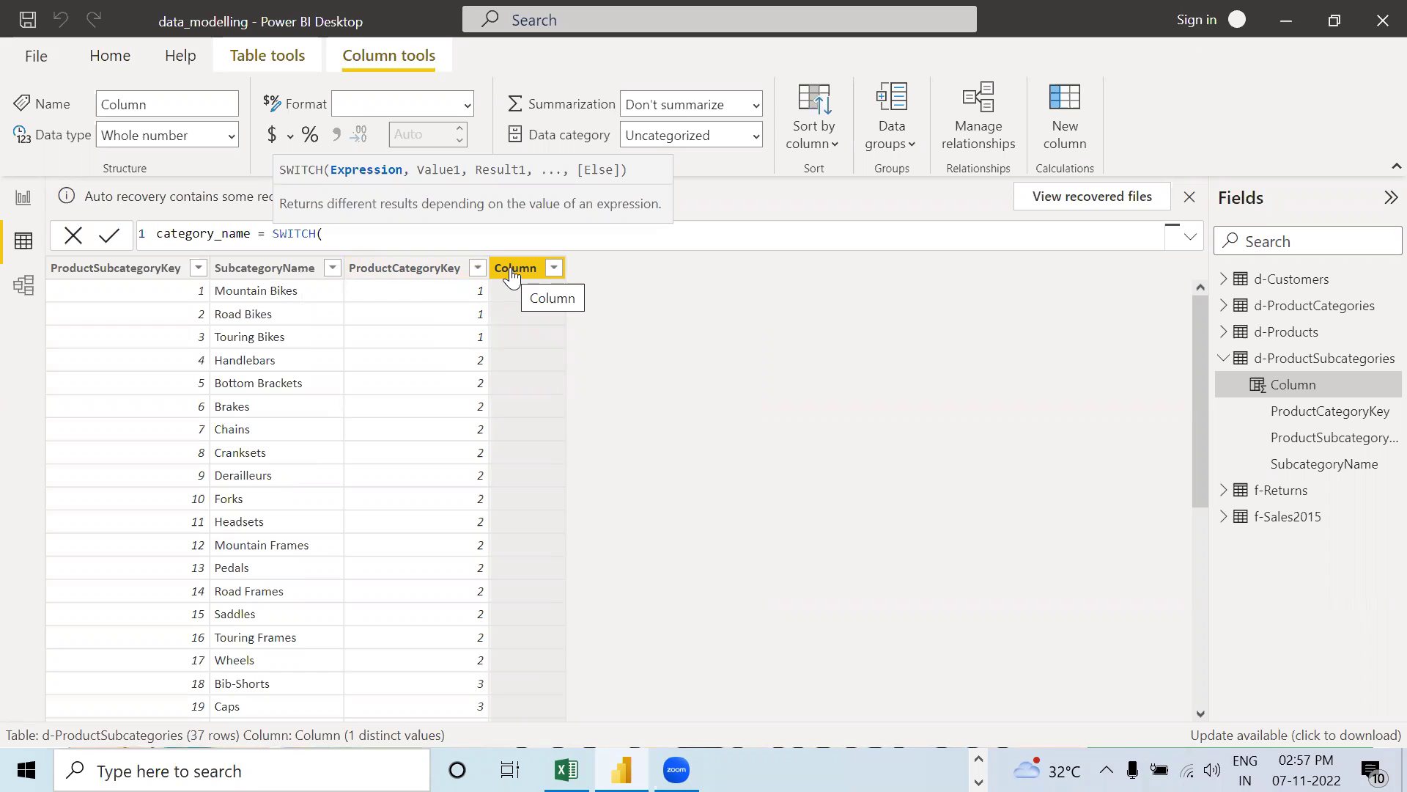
{"action": "type", "text": "c"}
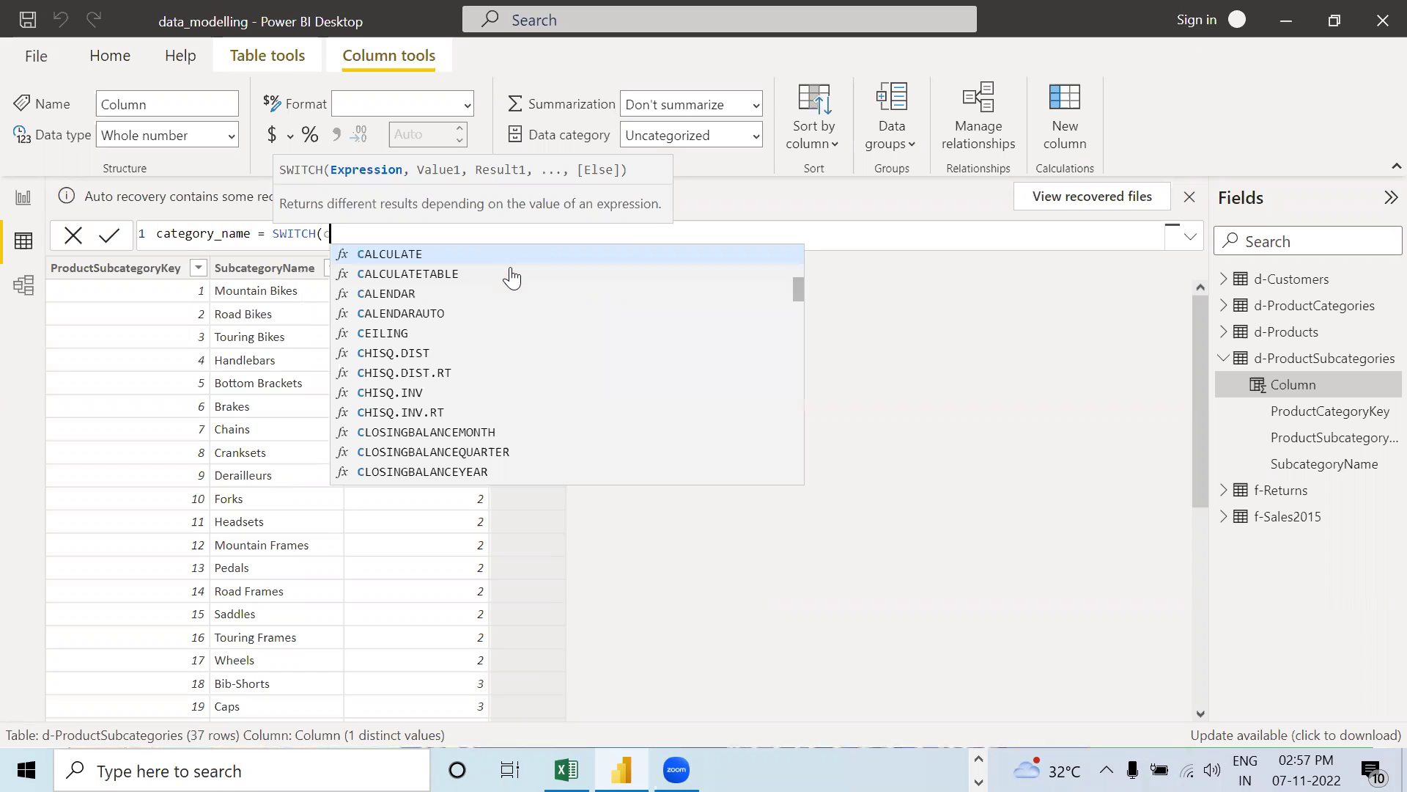
{"action": "key", "text": "BackSpace"}
{"action": "type", "text": "pro"}
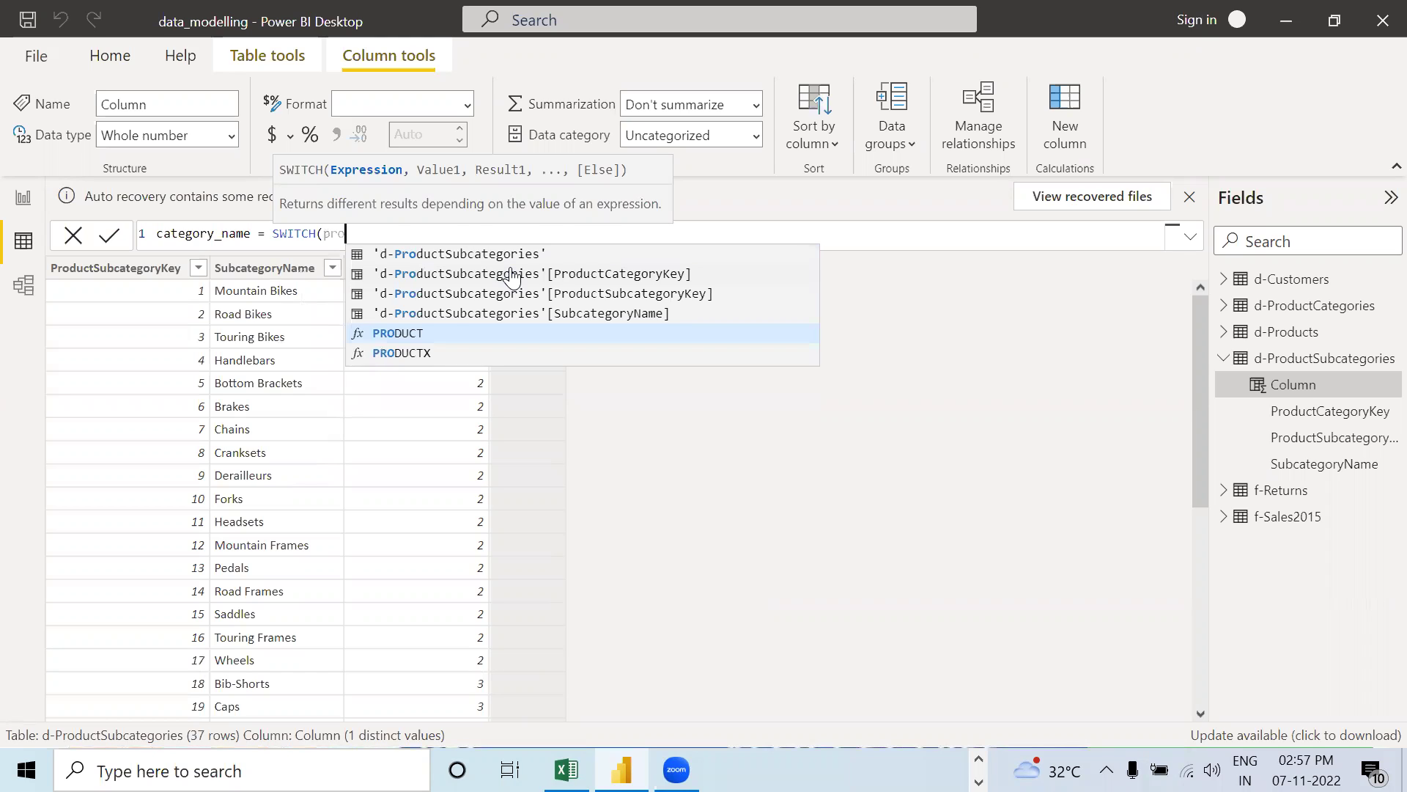
{"action": "left_click", "coordinate": [638, 271]}
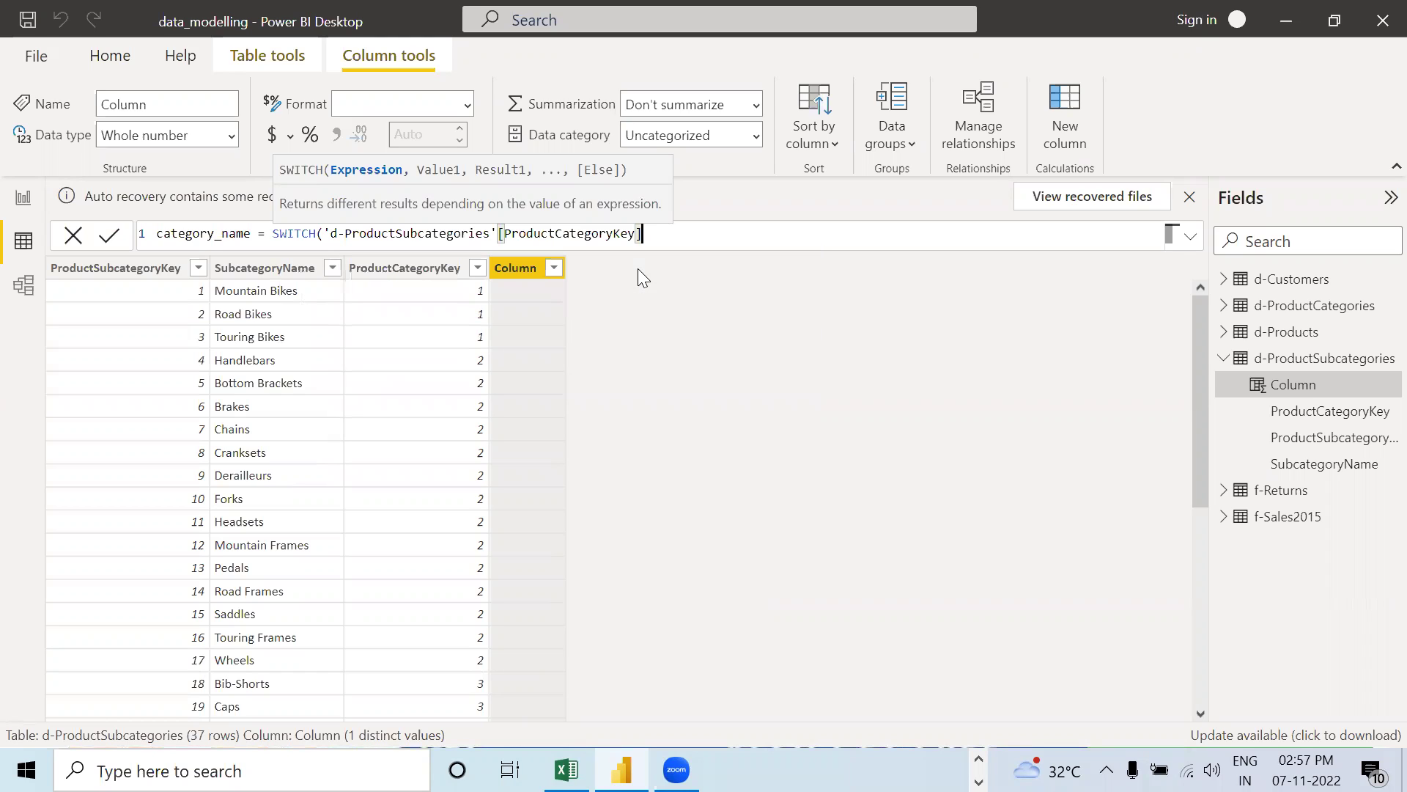
{"action": "left_click", "coordinate": [651, 233]}
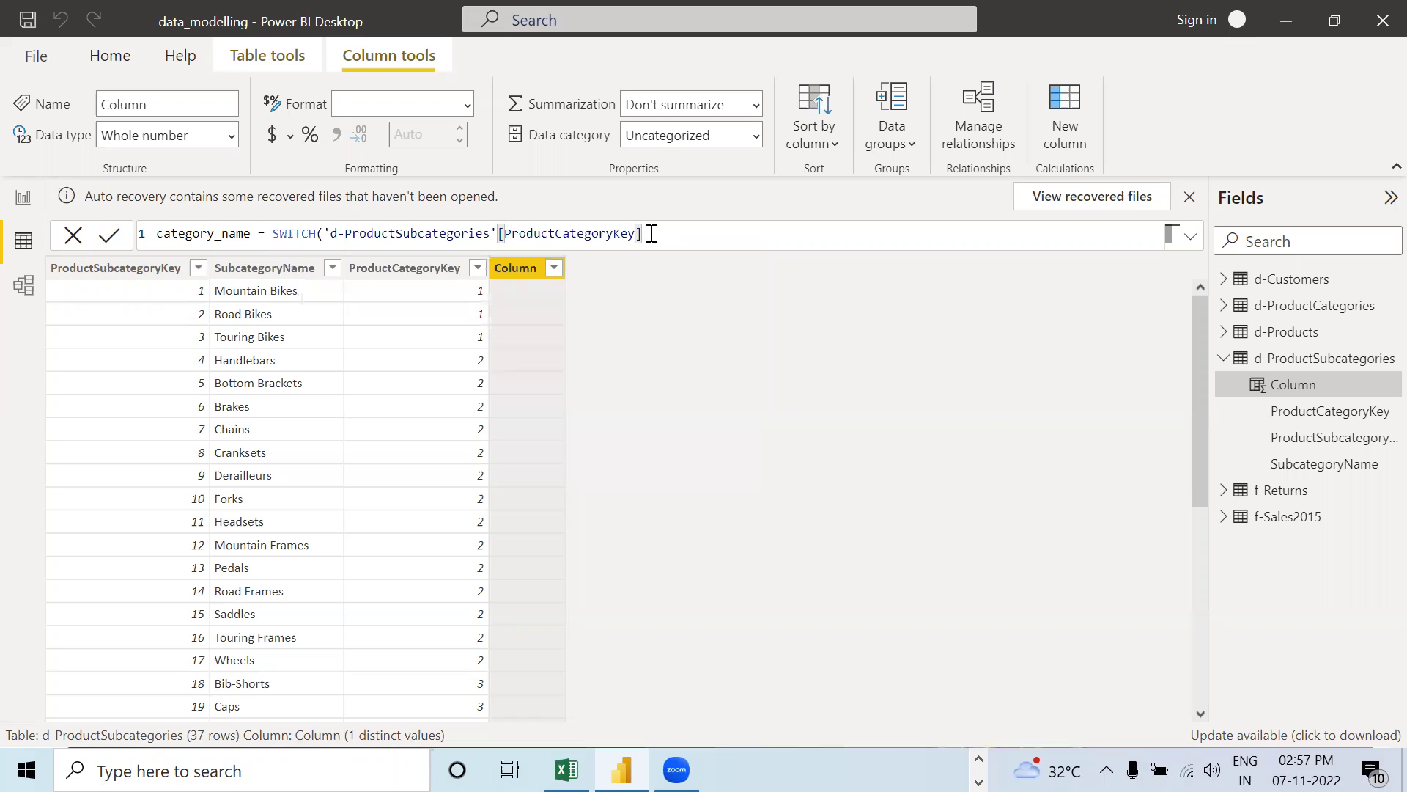
{"action": "type", "text": ","}
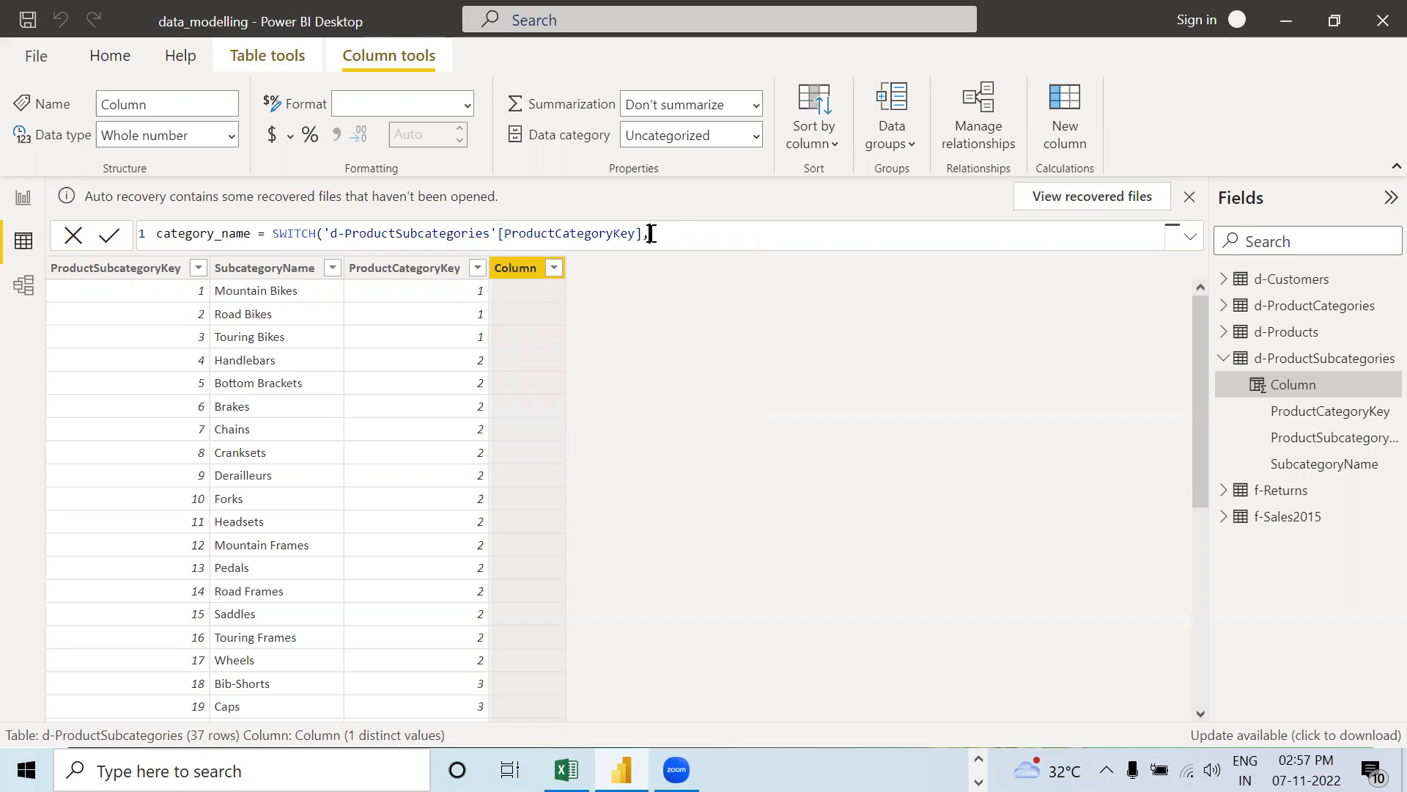
Step: Add the SWITCH pairs that return "Bikes" for value 1 and "Components" for value 2
{"action": "type", "text": "1,"}
{"action": "type", "text": " \"\""}
{"action": "type", "text": "Bikes"}
{"action": "key", "text": "Right"}
{"action": "type", "text": ","}
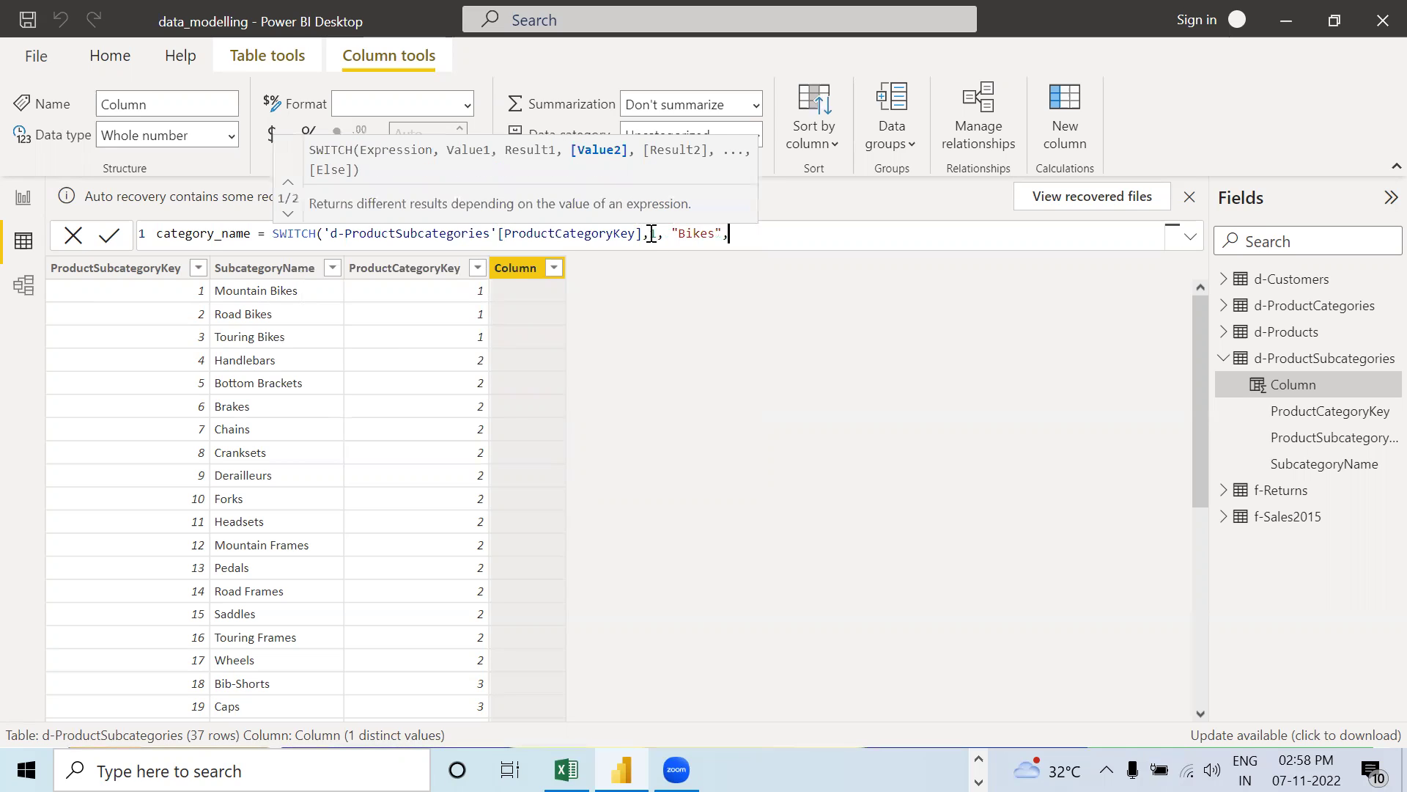
{"action": "type", "text": "2,\"C\"Compon"}
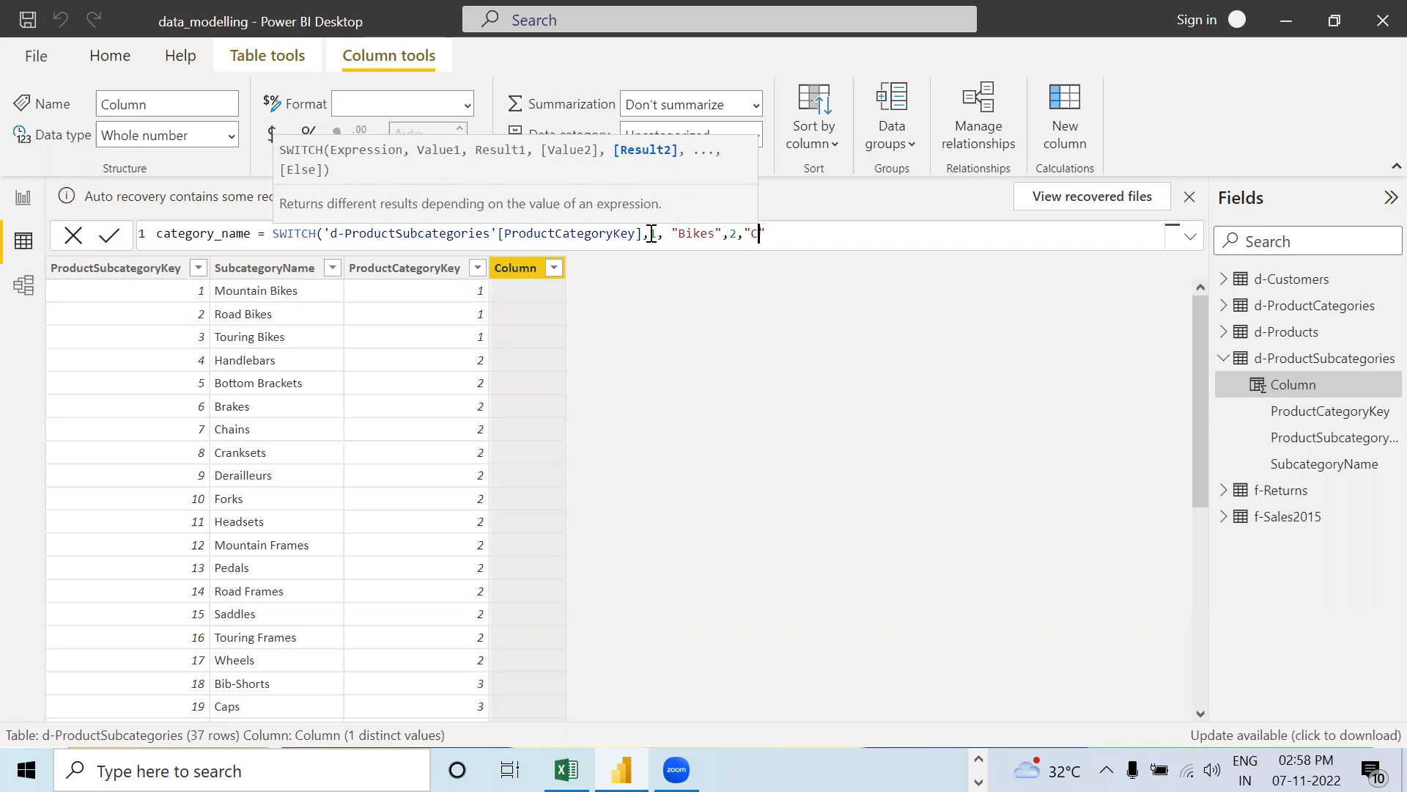
{"action": "type", "text": "ents"}
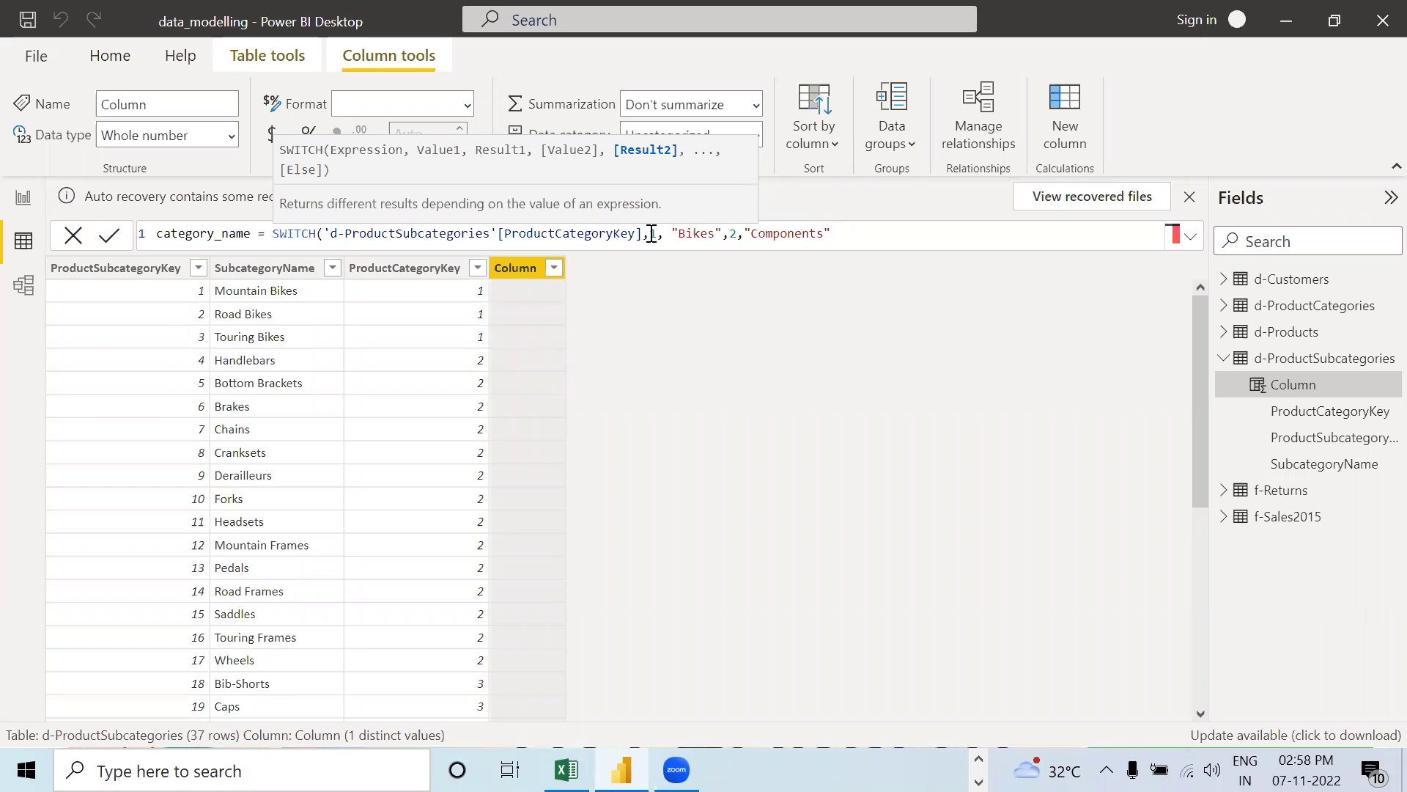
{"action": "type", "text": ","}
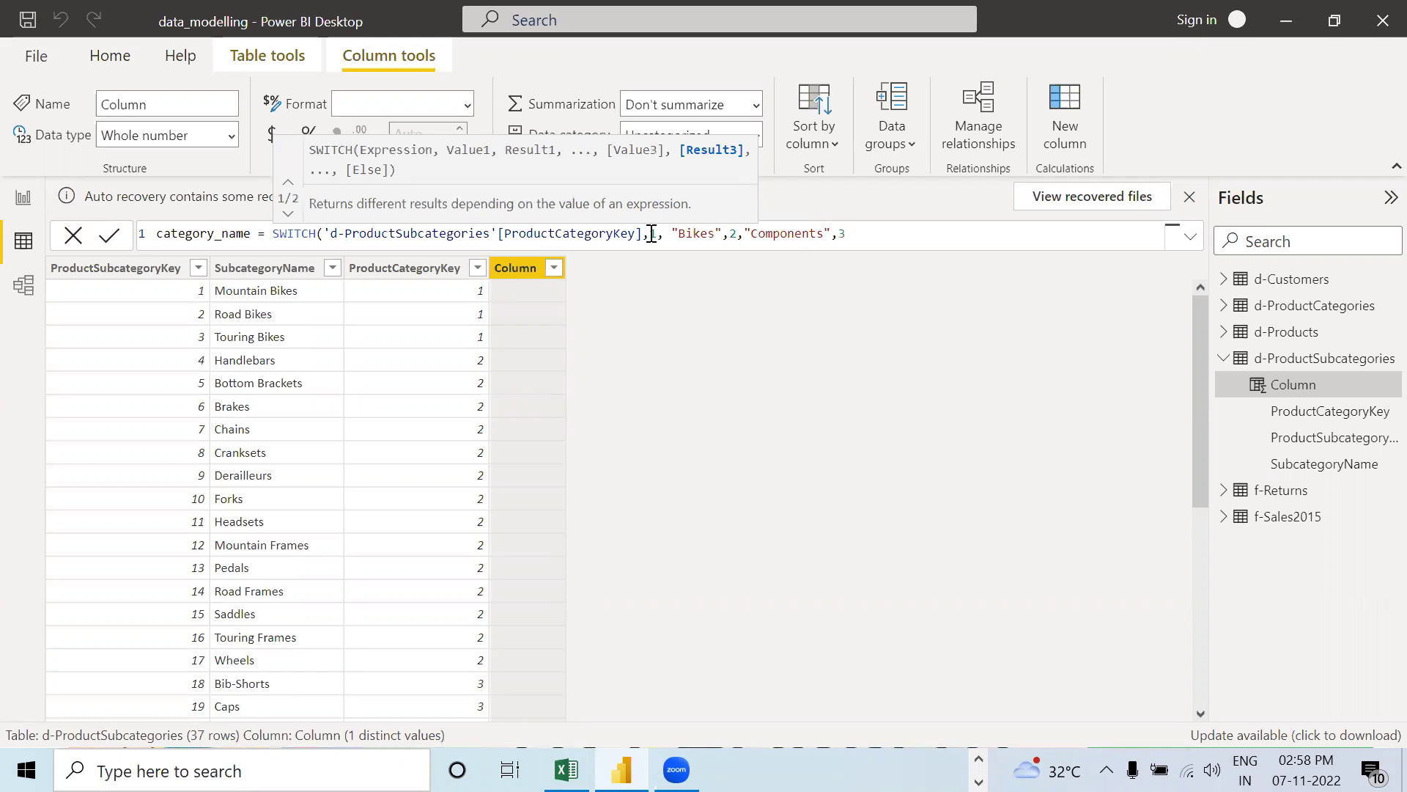
Step: Add the SWITCH pairs returning "Clothings" for 3 and "Accessories" for 4, and close the function's parenthesis
{"action": "type", "text": "3,"}
{"action": "type", "text": "\"\""}
{"action": "type", "text": "Clothi"}
{"action": "type", "text": "ngs\""}
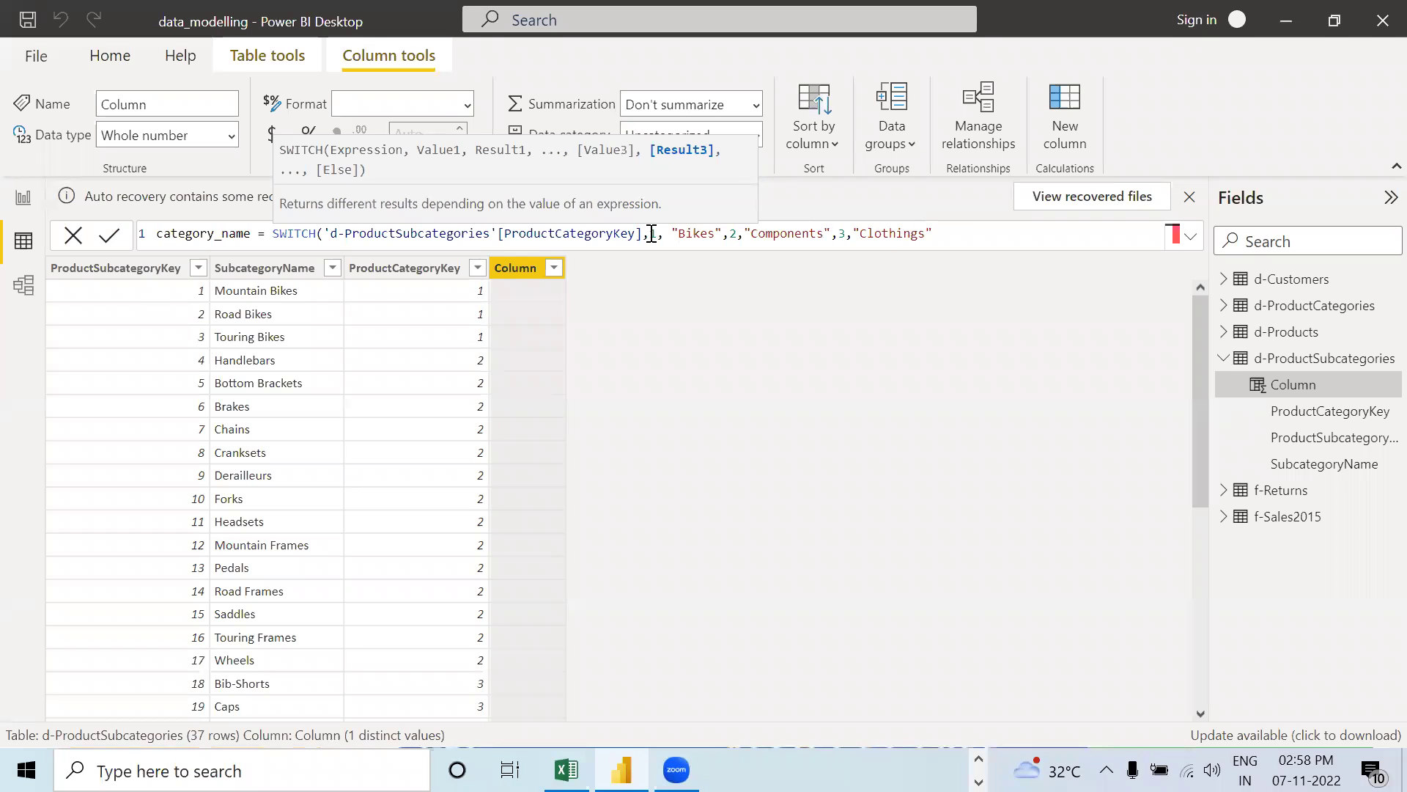
{"action": "type", "text": ",4"}
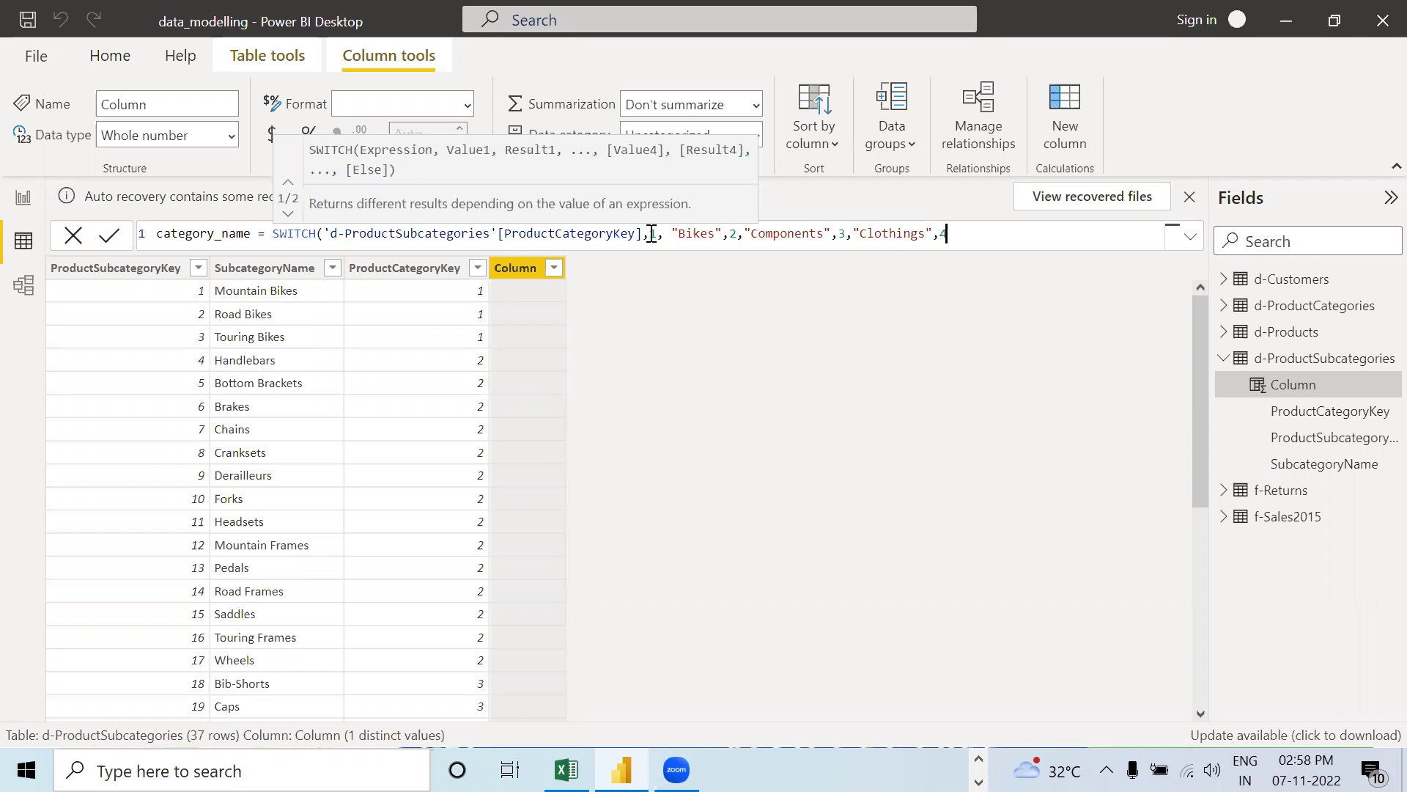
{"action": "type", "text": ",\"\""}
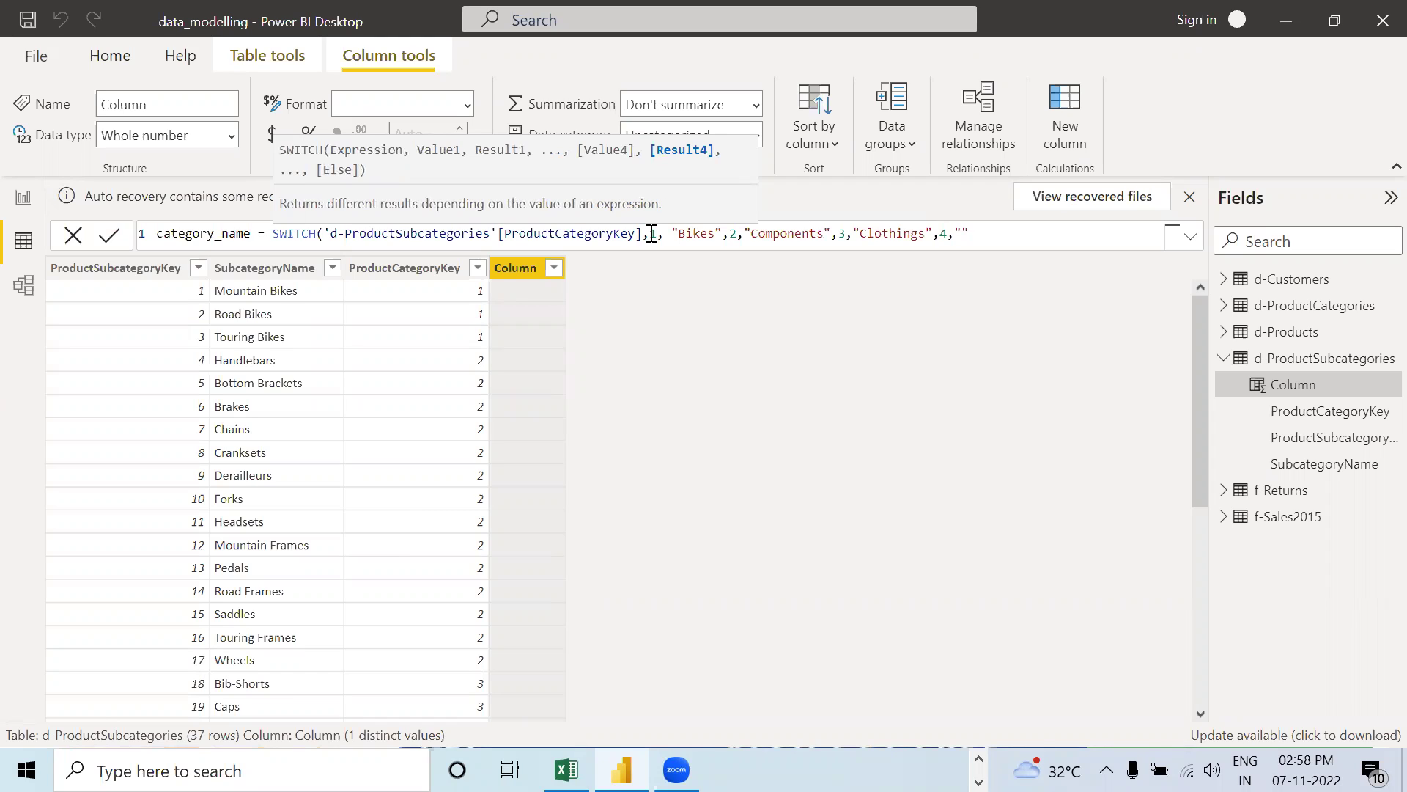
{"action": "type", "text": "Accessories"}
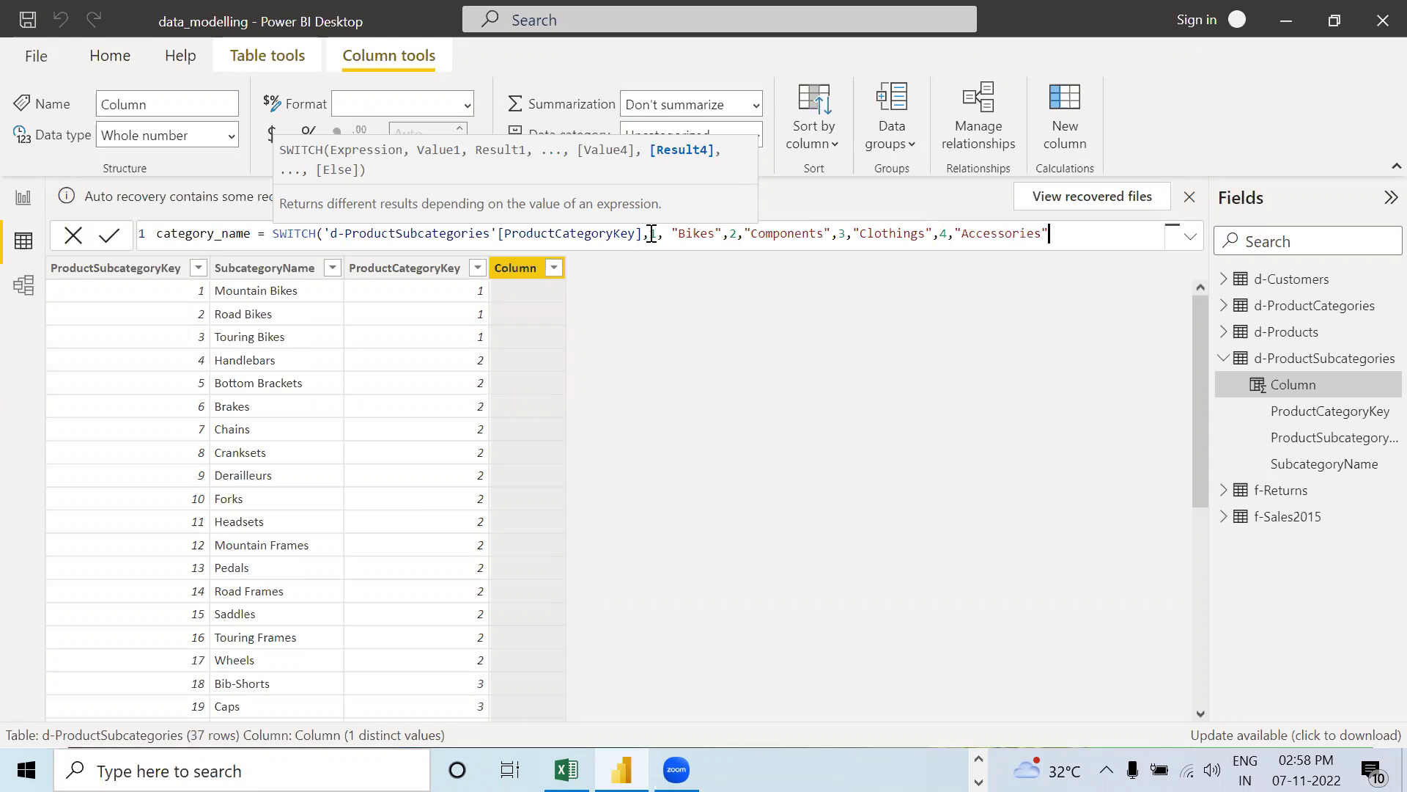
{"action": "type", "text": "0"}
{"action": "key", "text": "BackSpace"}
{"action": "type", "text": ")"}
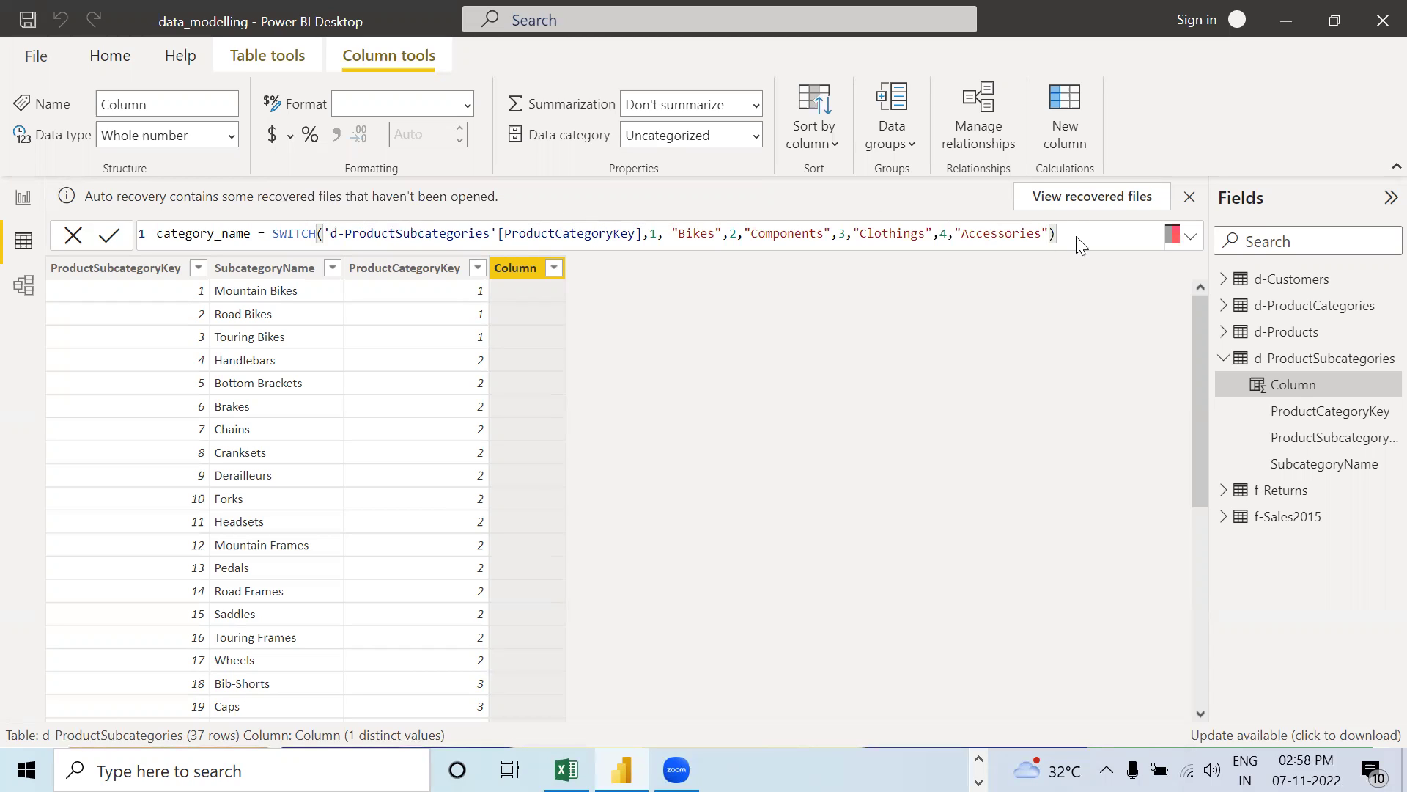
Step: Commit the category_name formula and review the category assigned to each subcategory row
{"action": "key", "text": "Return"}
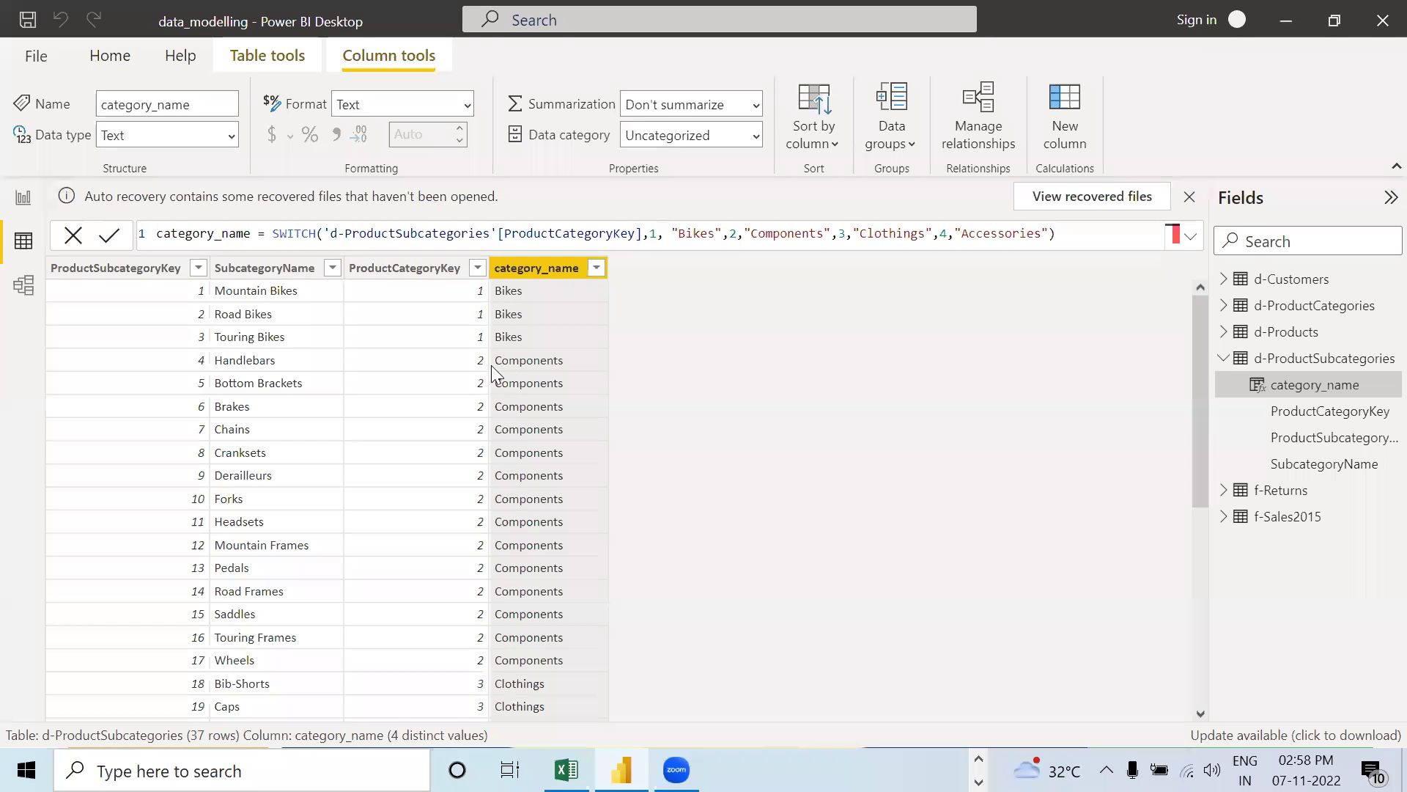
{"action": "scroll", "coordinate": [540, 573], "scroll_direction": "down", "scroll_amount": 3}
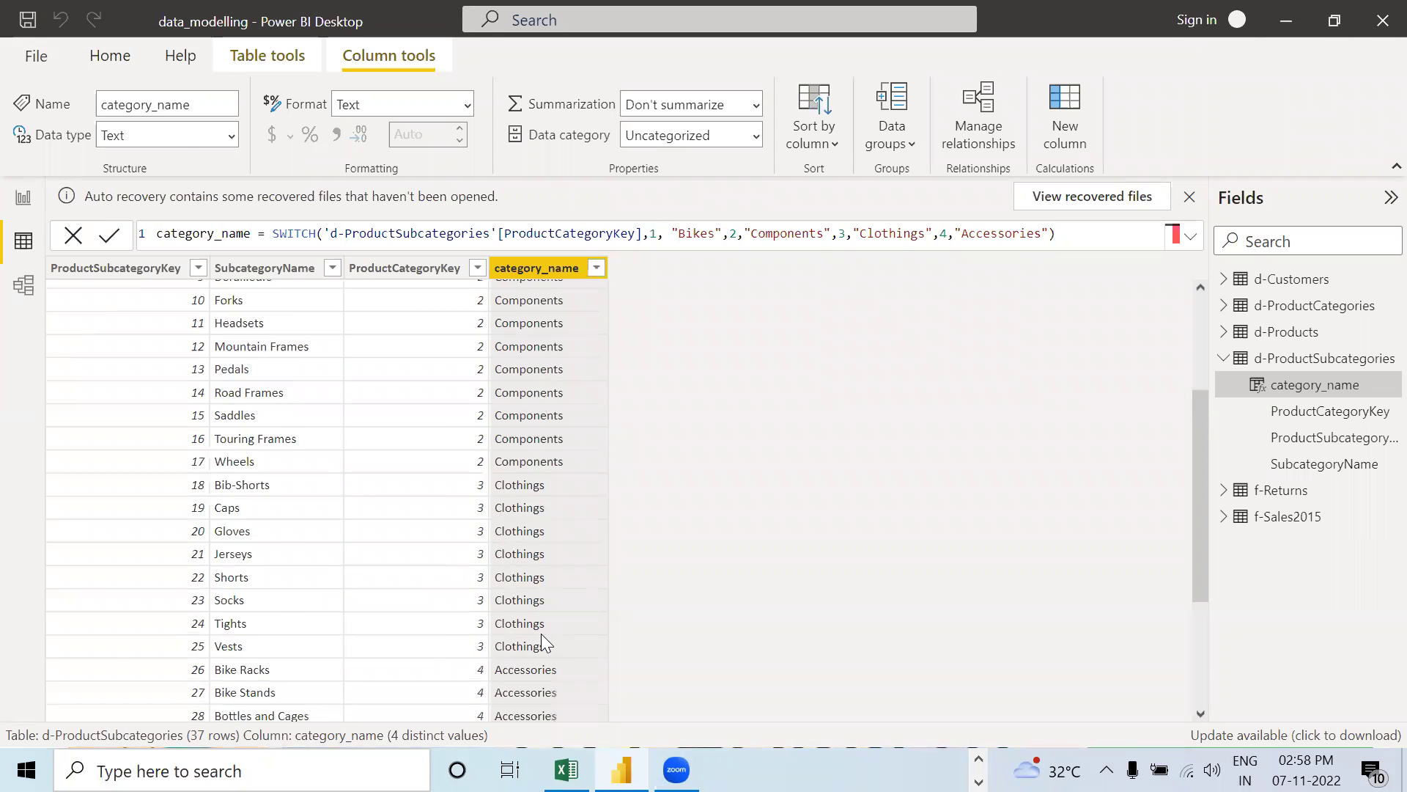
{"action": "scroll", "coordinate": [541, 634], "scroll_direction": "down", "scroll_amount": 2}
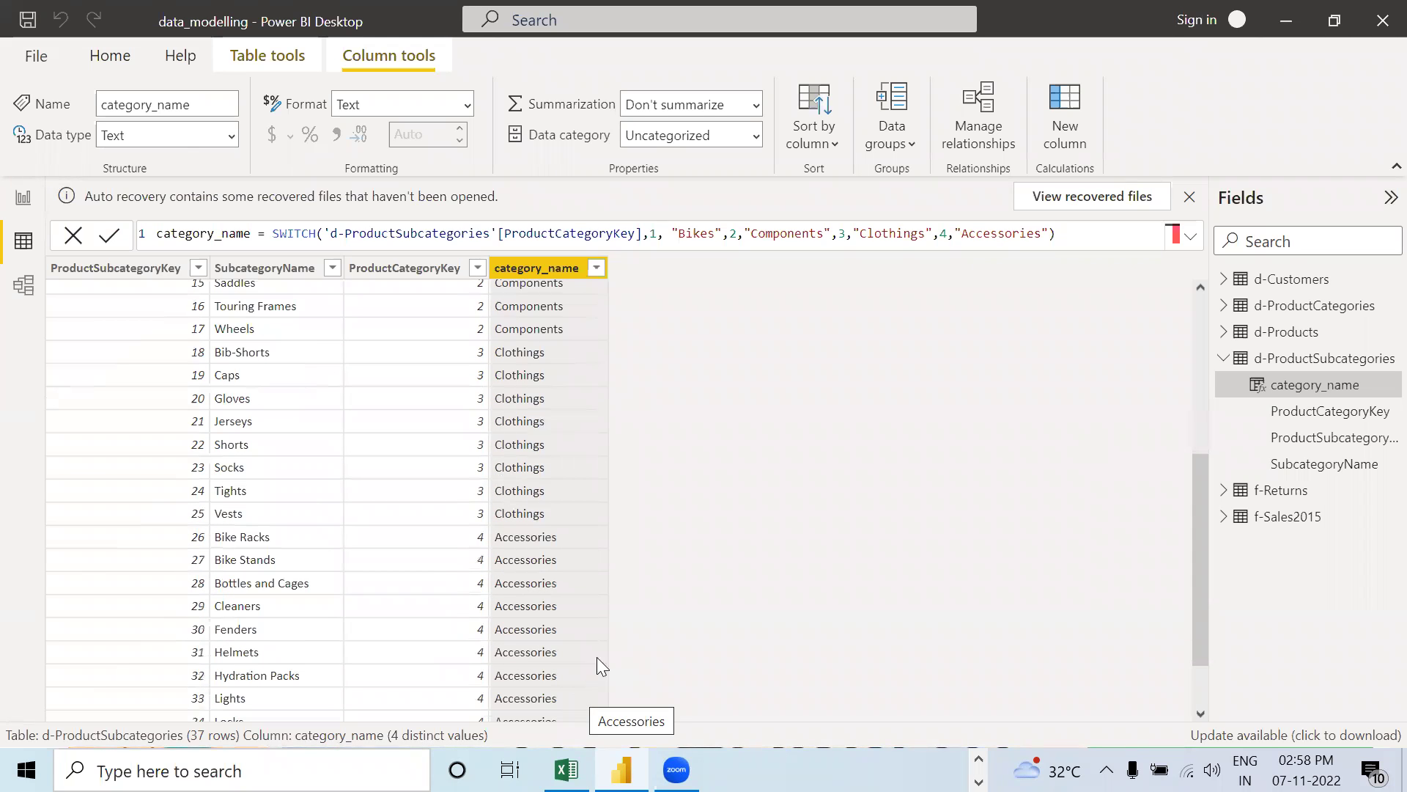
{"action": "scroll", "coordinate": [554, 415], "scroll_direction": "up", "scroll_amount": 5}
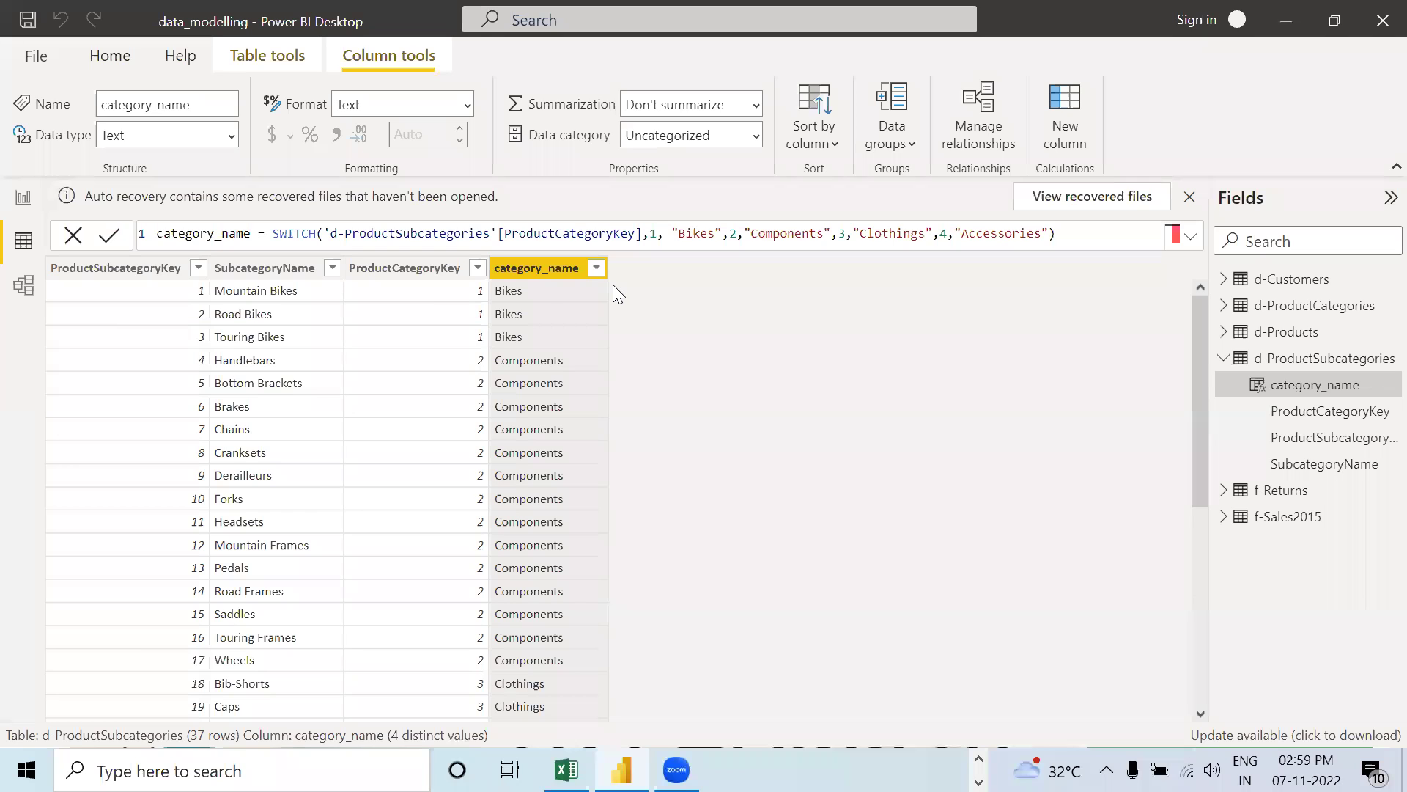
Step: Delete the category_name column from the d-ProductSubcategories table
{"action": "right_click", "coordinate": [555, 272]}
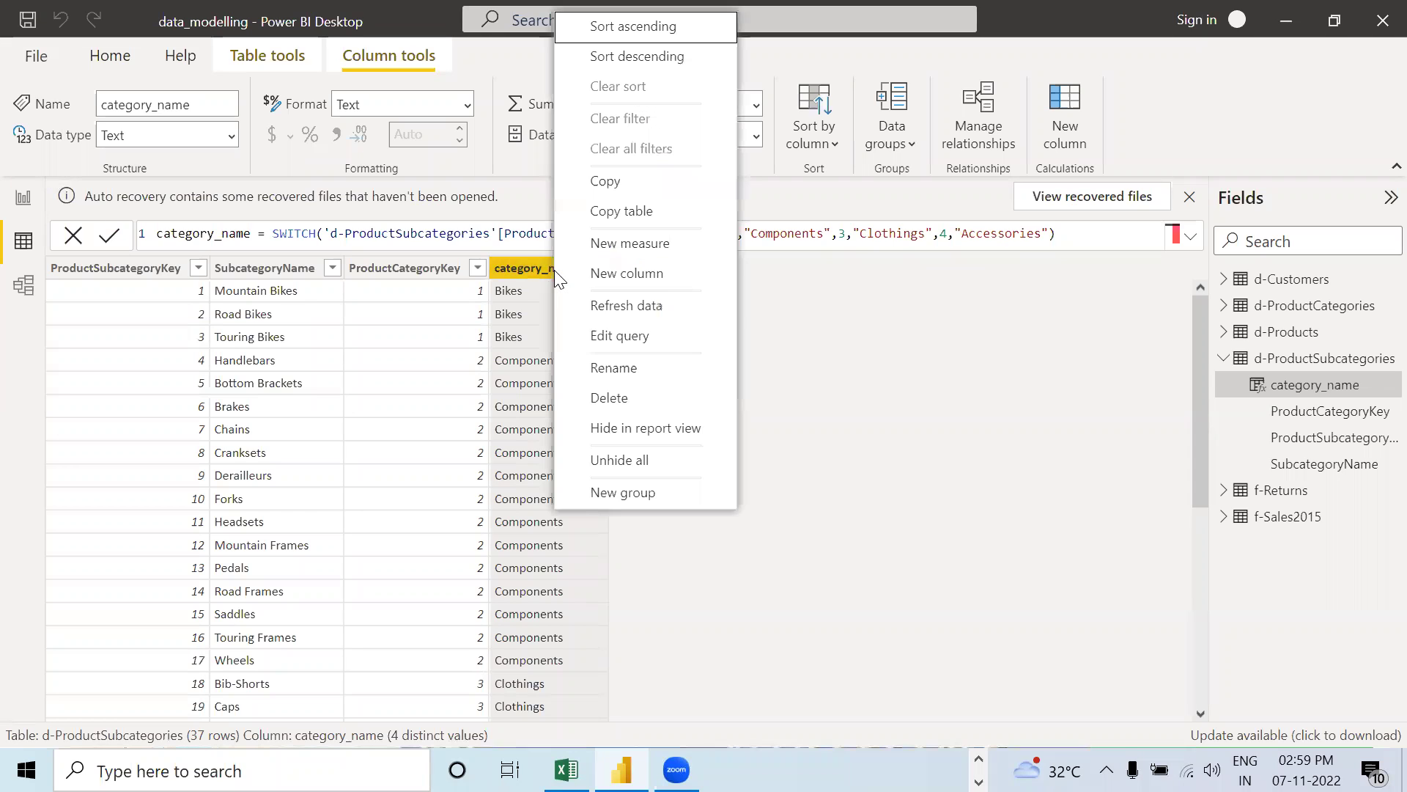
{"action": "left_click", "coordinate": [834, 315]}
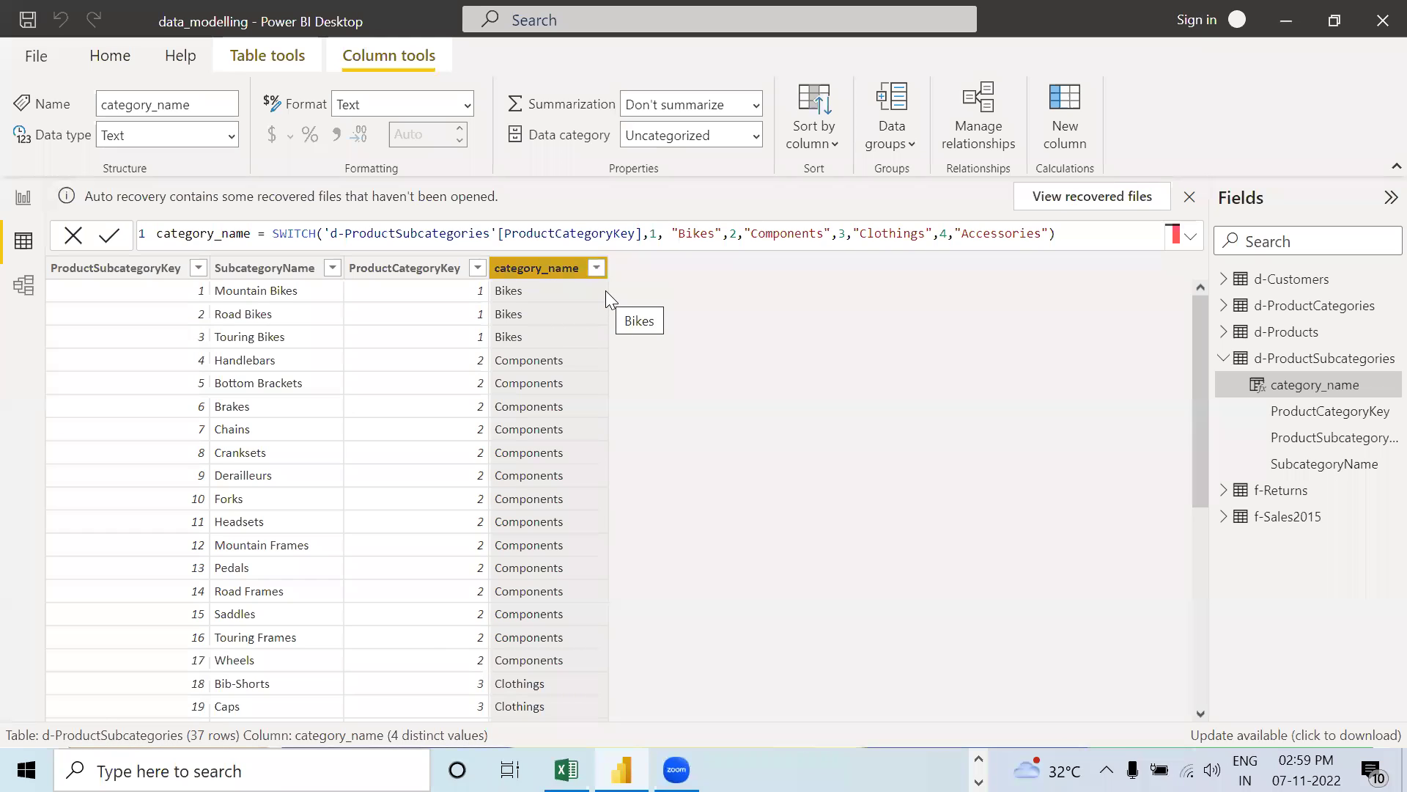
{"action": "right_click", "coordinate": [538, 279]}
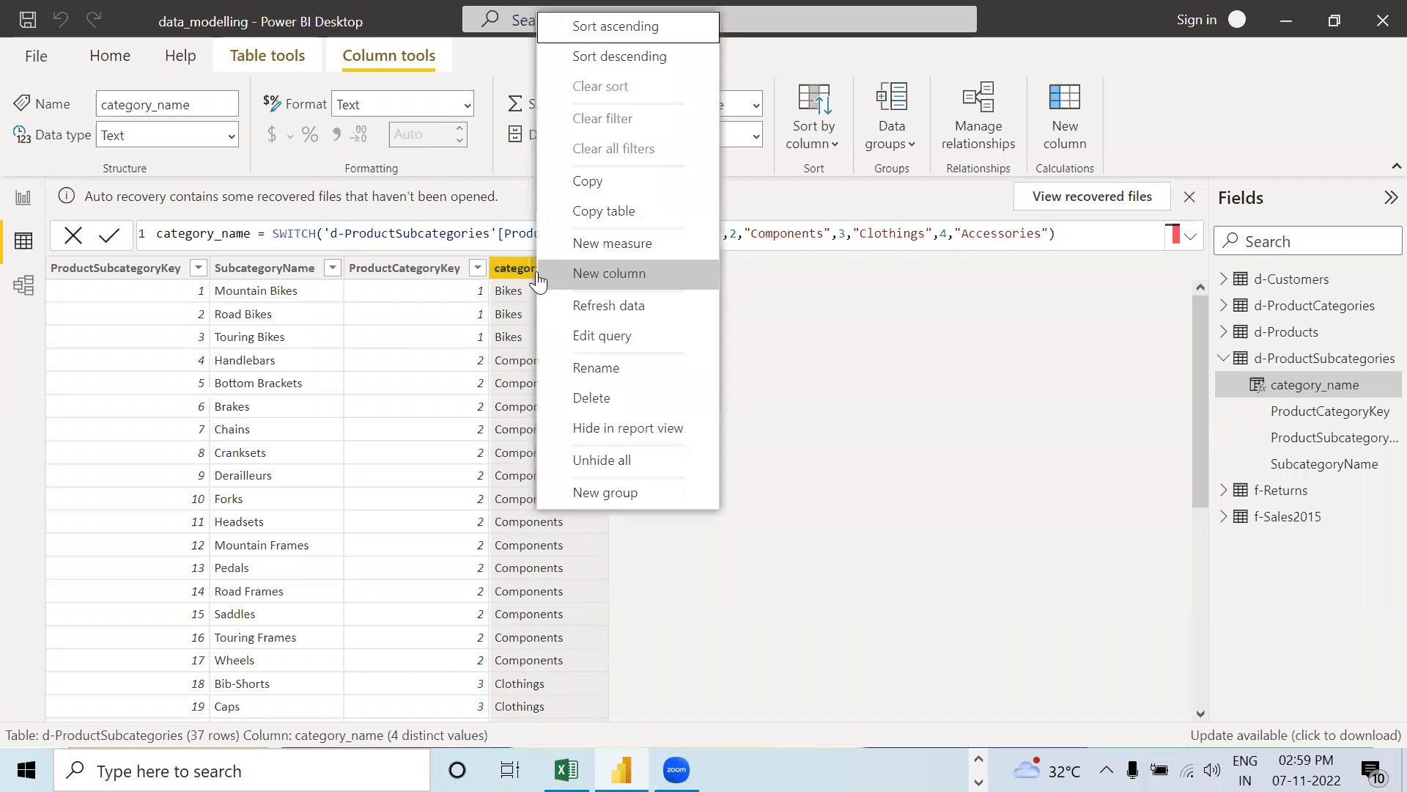
{"action": "left_click", "coordinate": [597, 397]}
{"action": "left_click", "coordinate": [838, 433]}
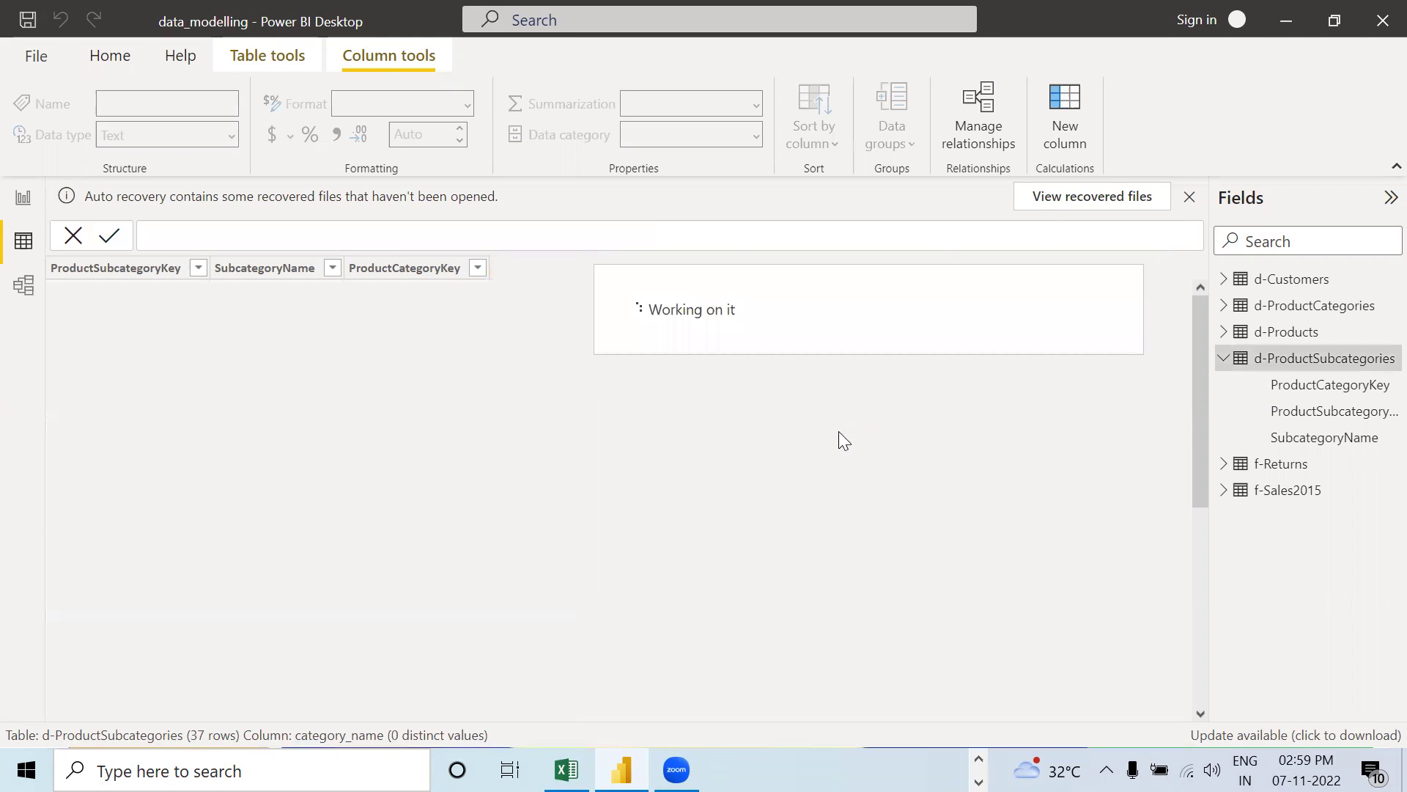
{"action": "left_click", "coordinate": [25, 286]}
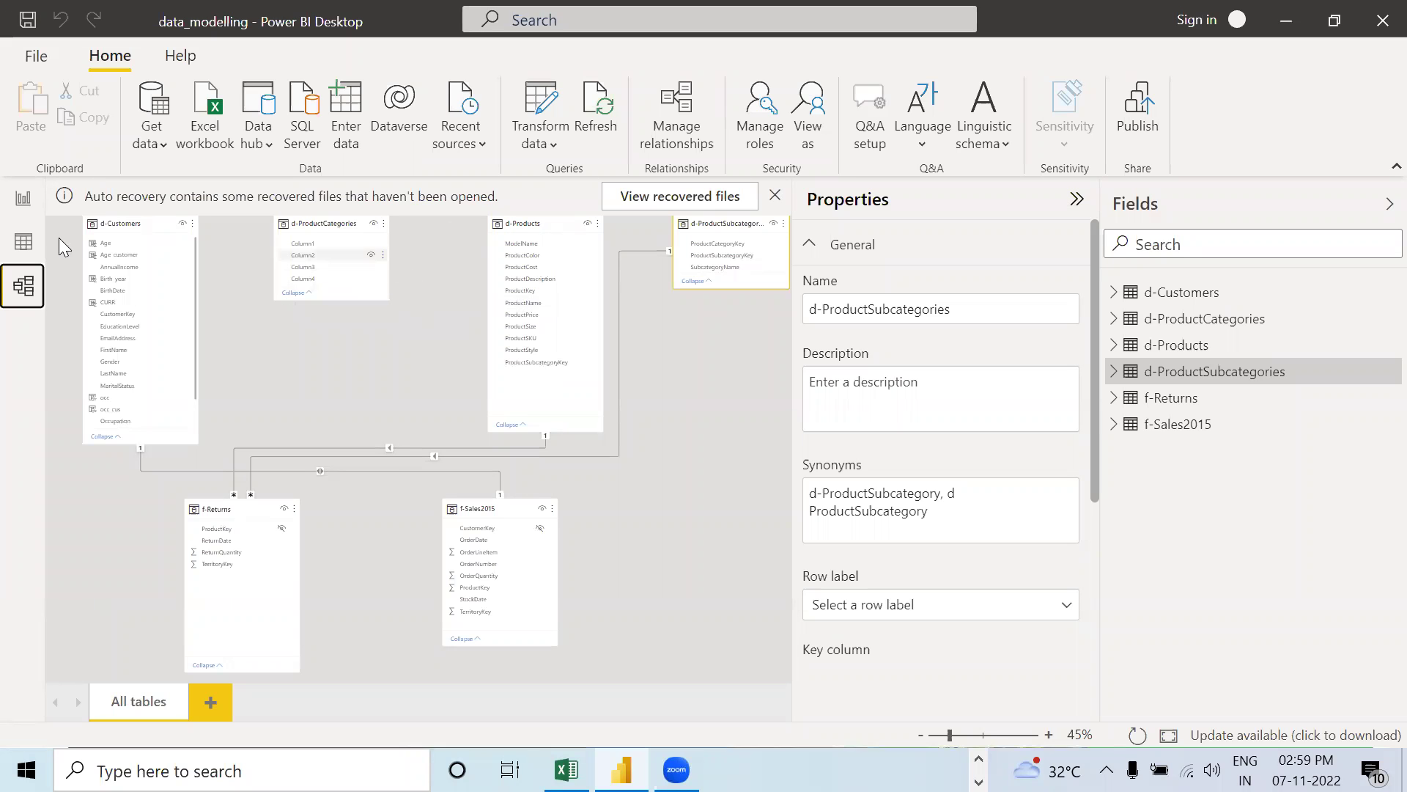
{"action": "left_click", "coordinate": [24, 240]}
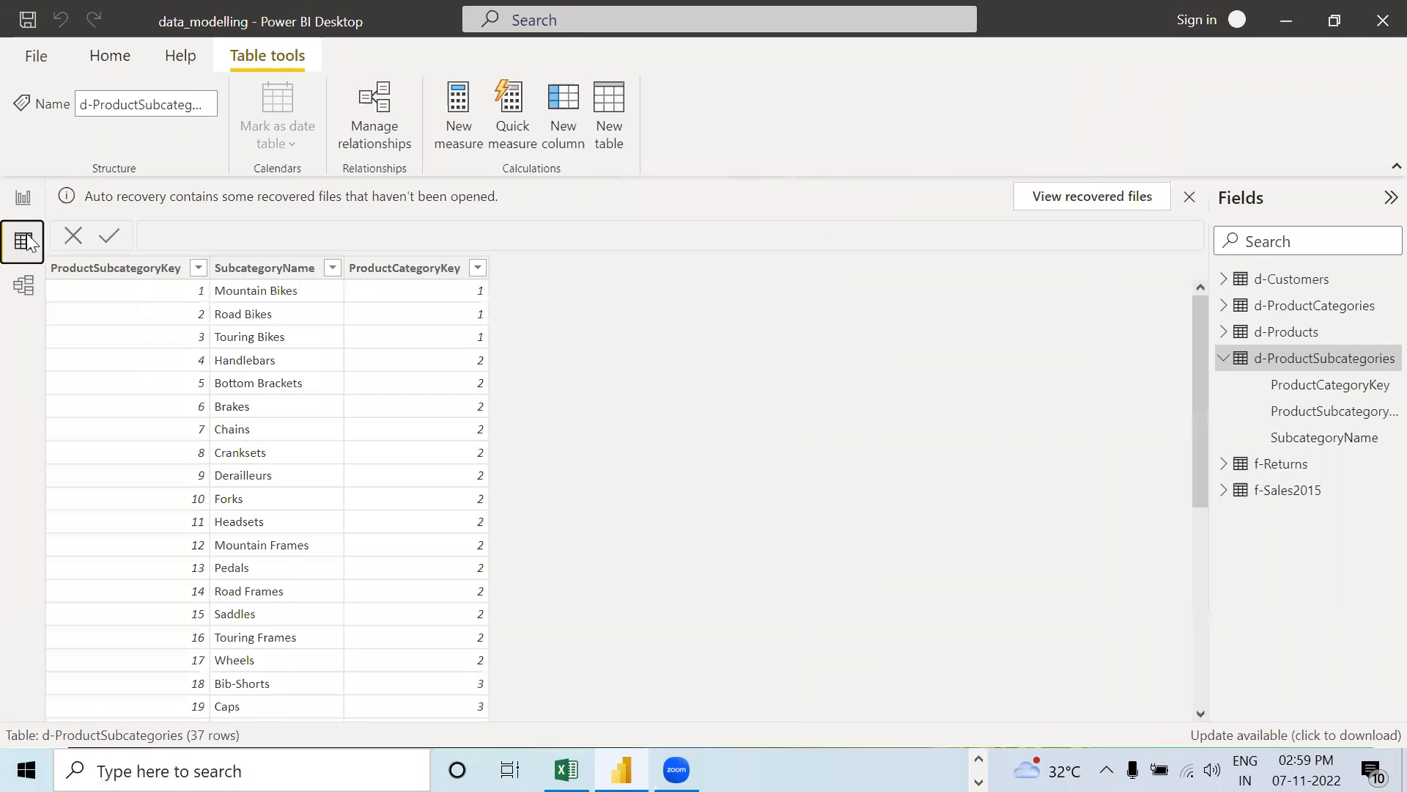
{"action": "left_click", "coordinate": [26, 201]}
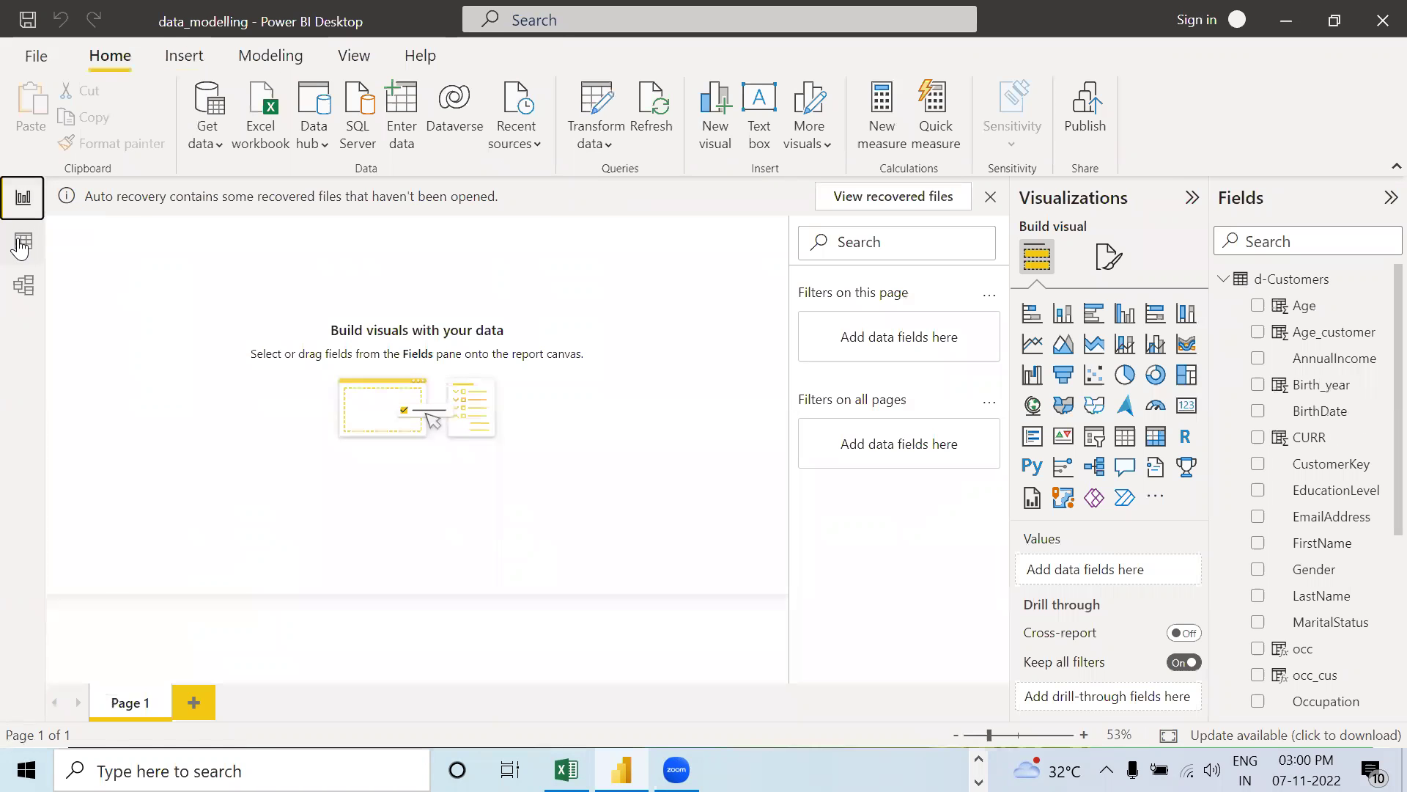
{"action": "left_click", "coordinate": [22, 244]}
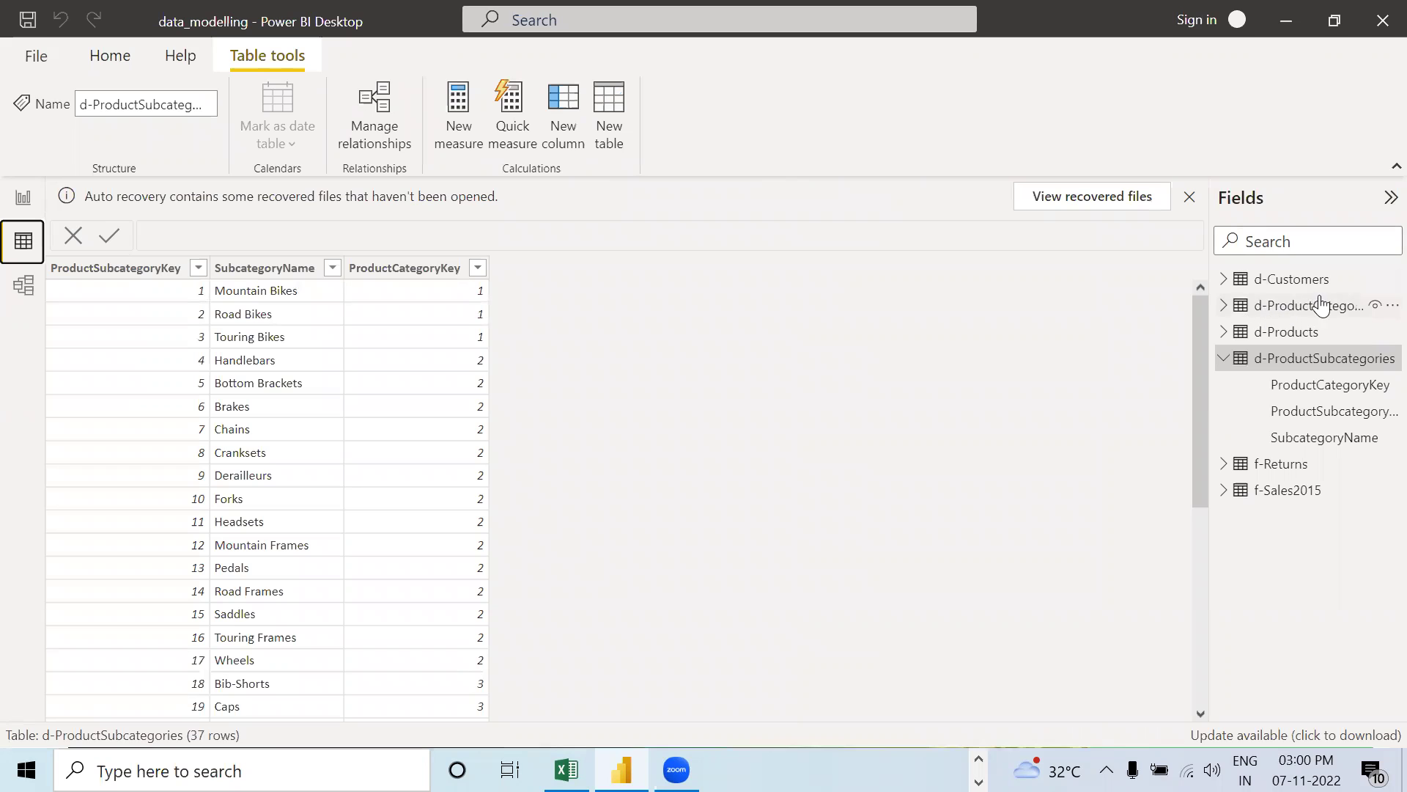
Step: Open the d-ProductCategories query in the Power Query Editor and transpose its table
{"action": "left_click", "coordinate": [1222, 360]}
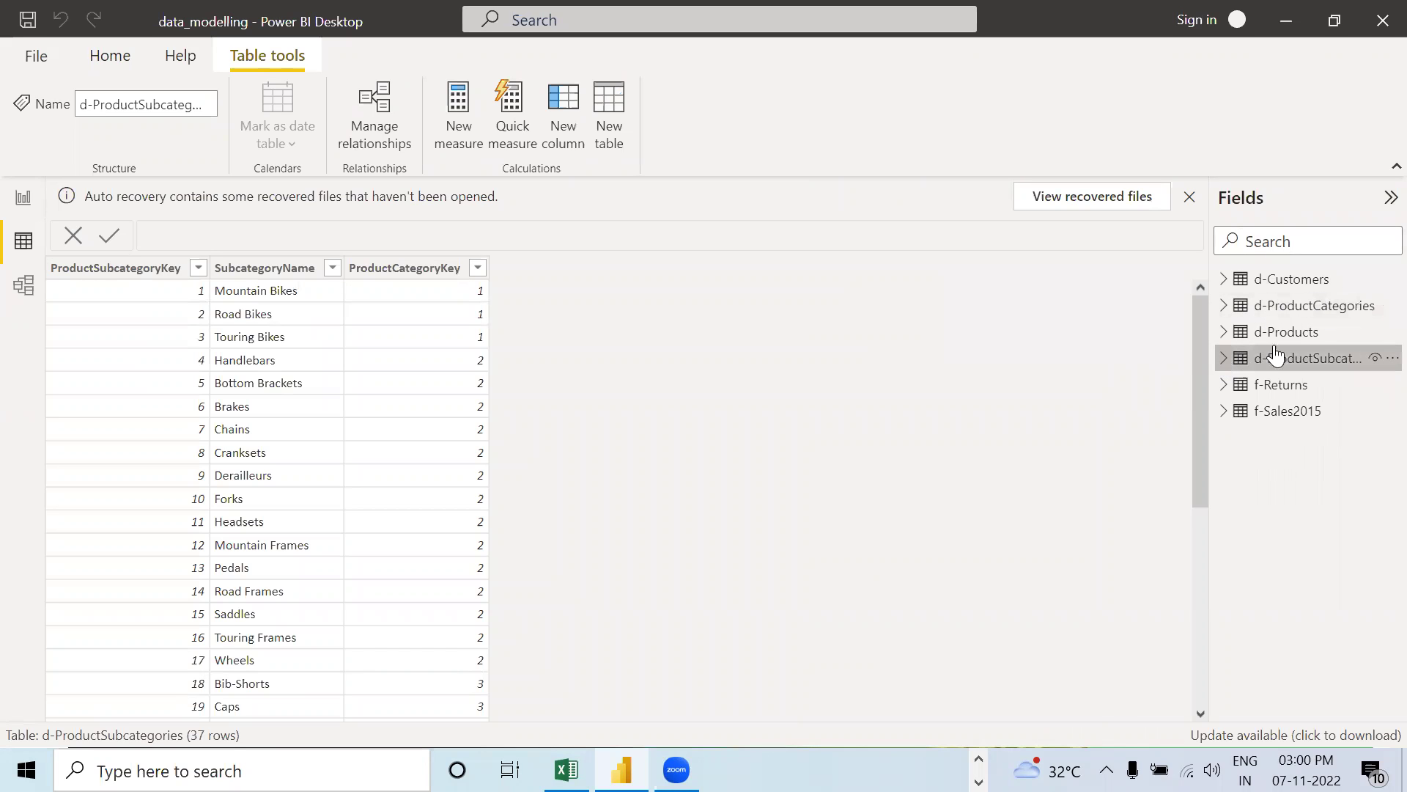
{"action": "left_click", "coordinate": [1262, 308]}
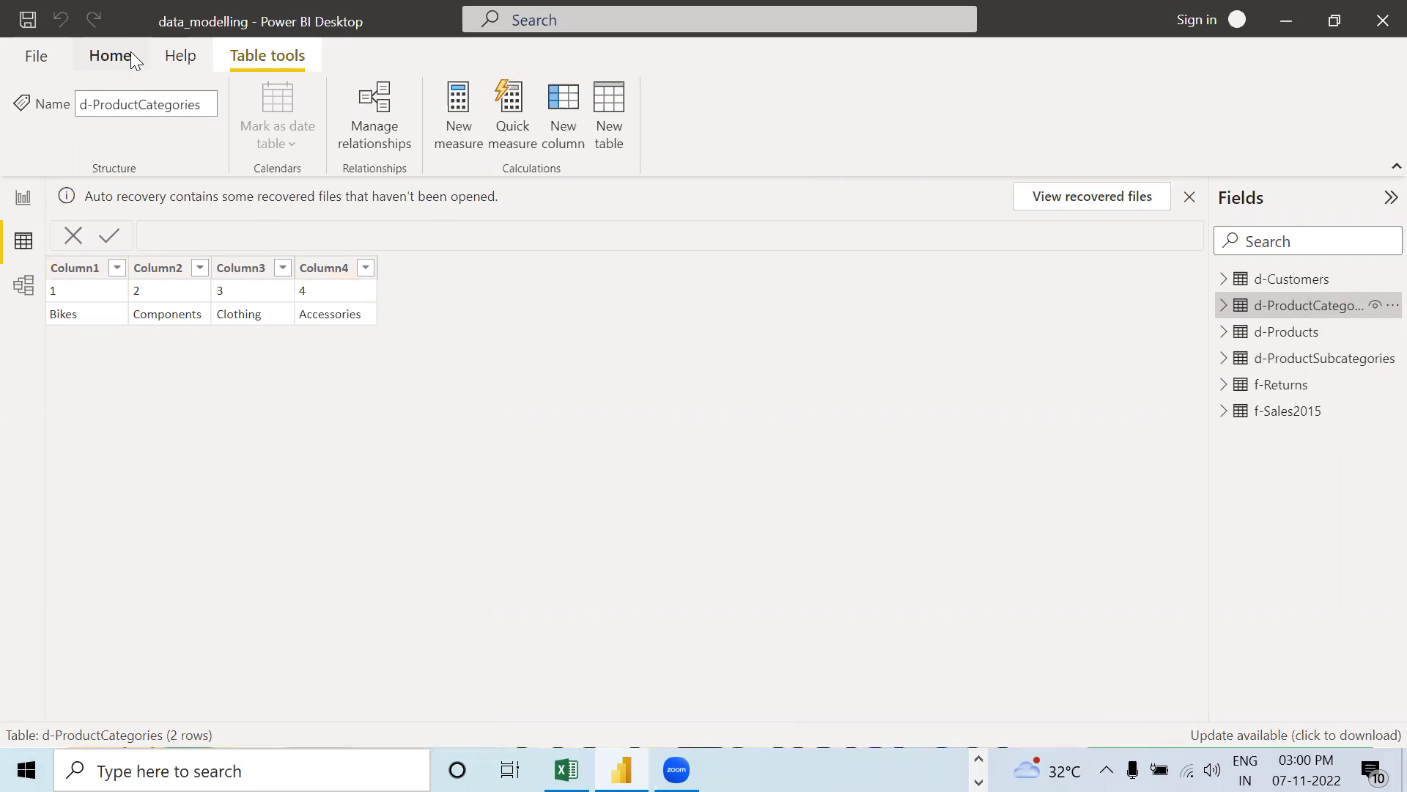
{"action": "left_click", "coordinate": [107, 56]}
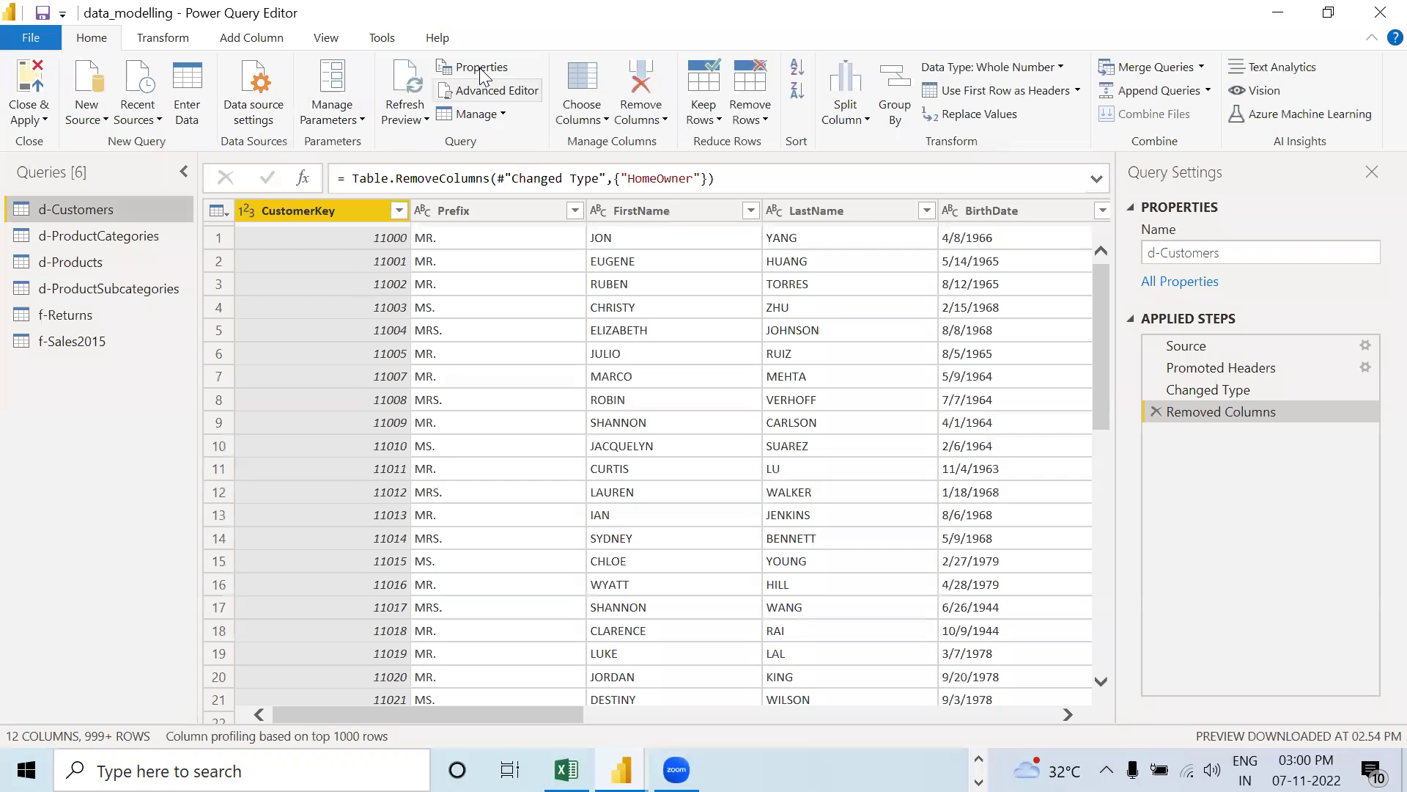
{"action": "left_click", "coordinate": [103, 242]}
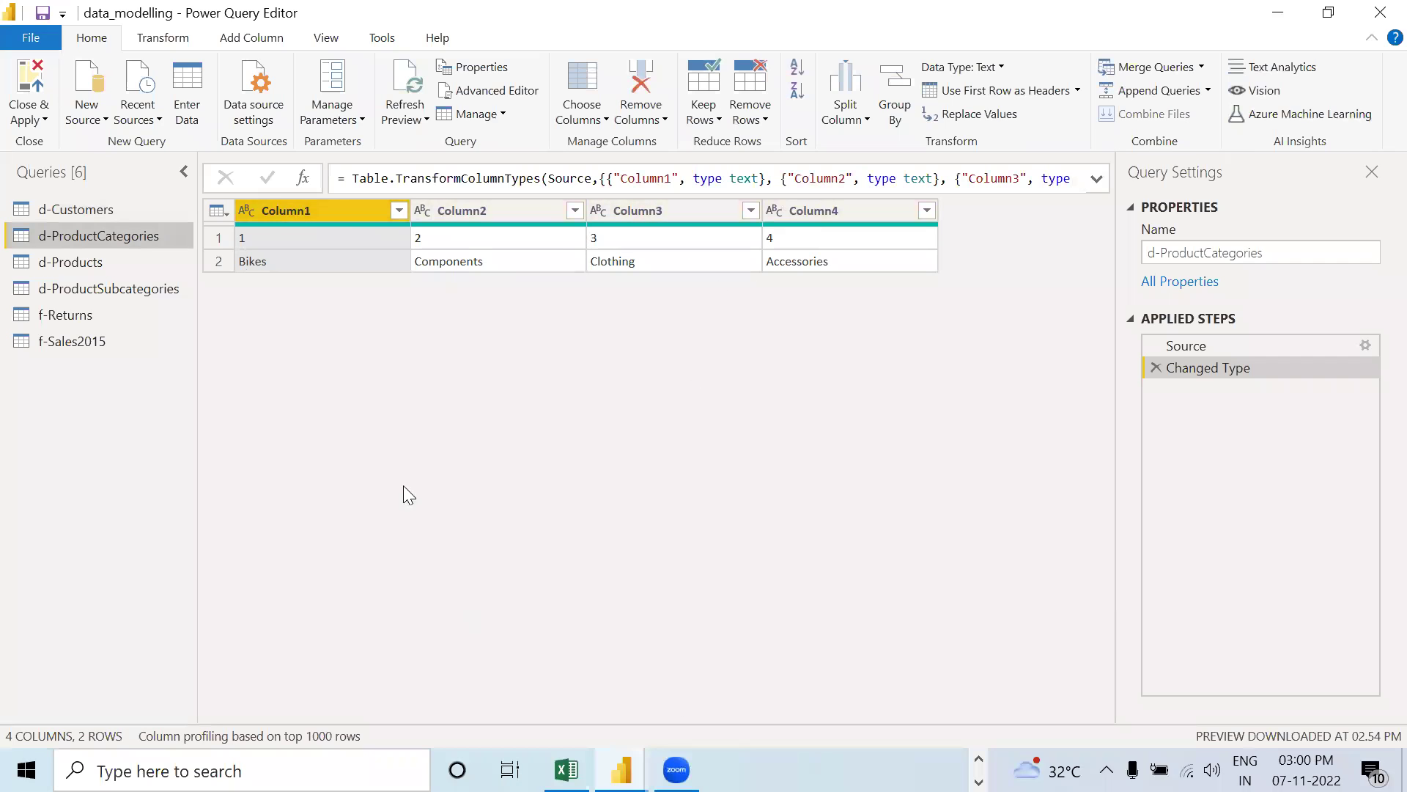
{"action": "left_click", "coordinate": [163, 38]}
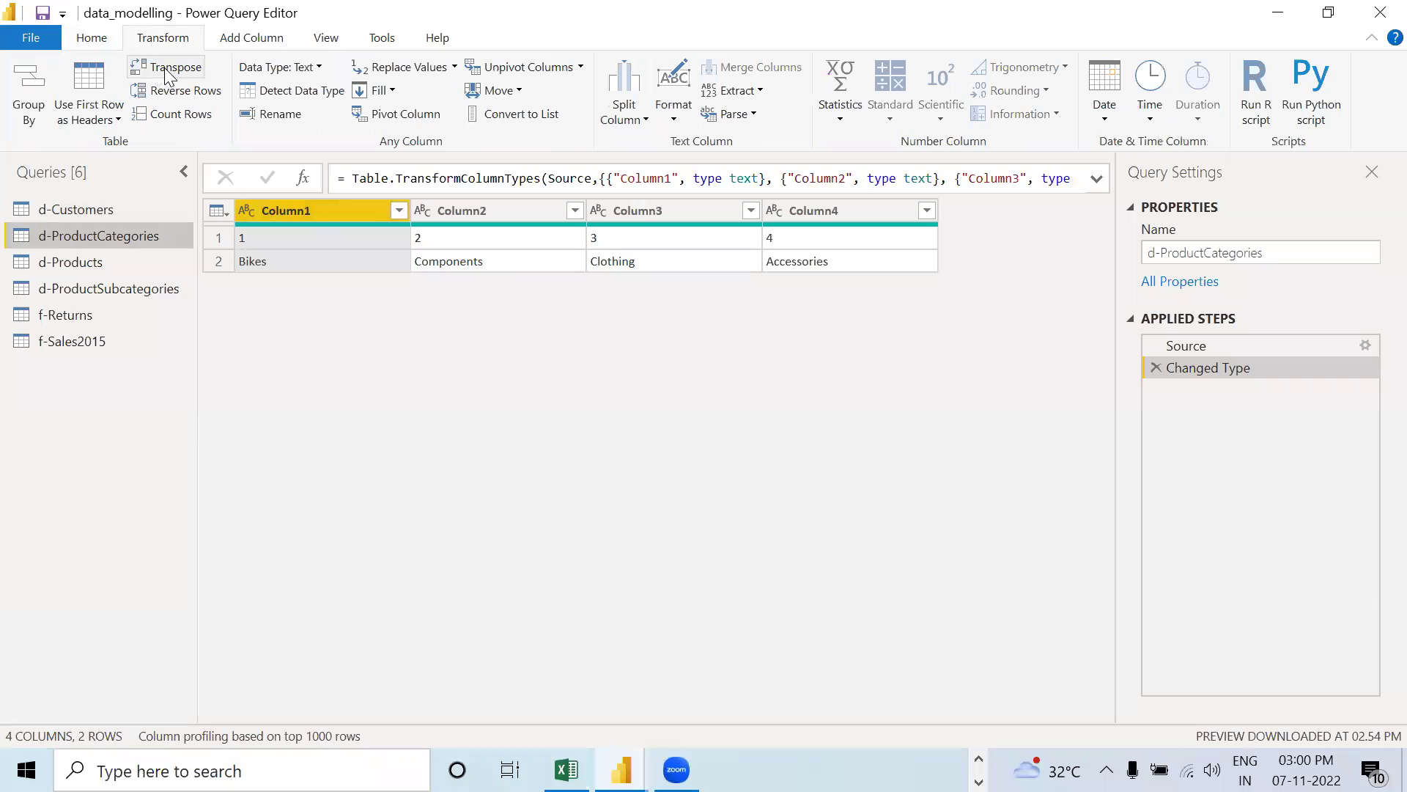
{"action": "left_click", "coordinate": [170, 73]}
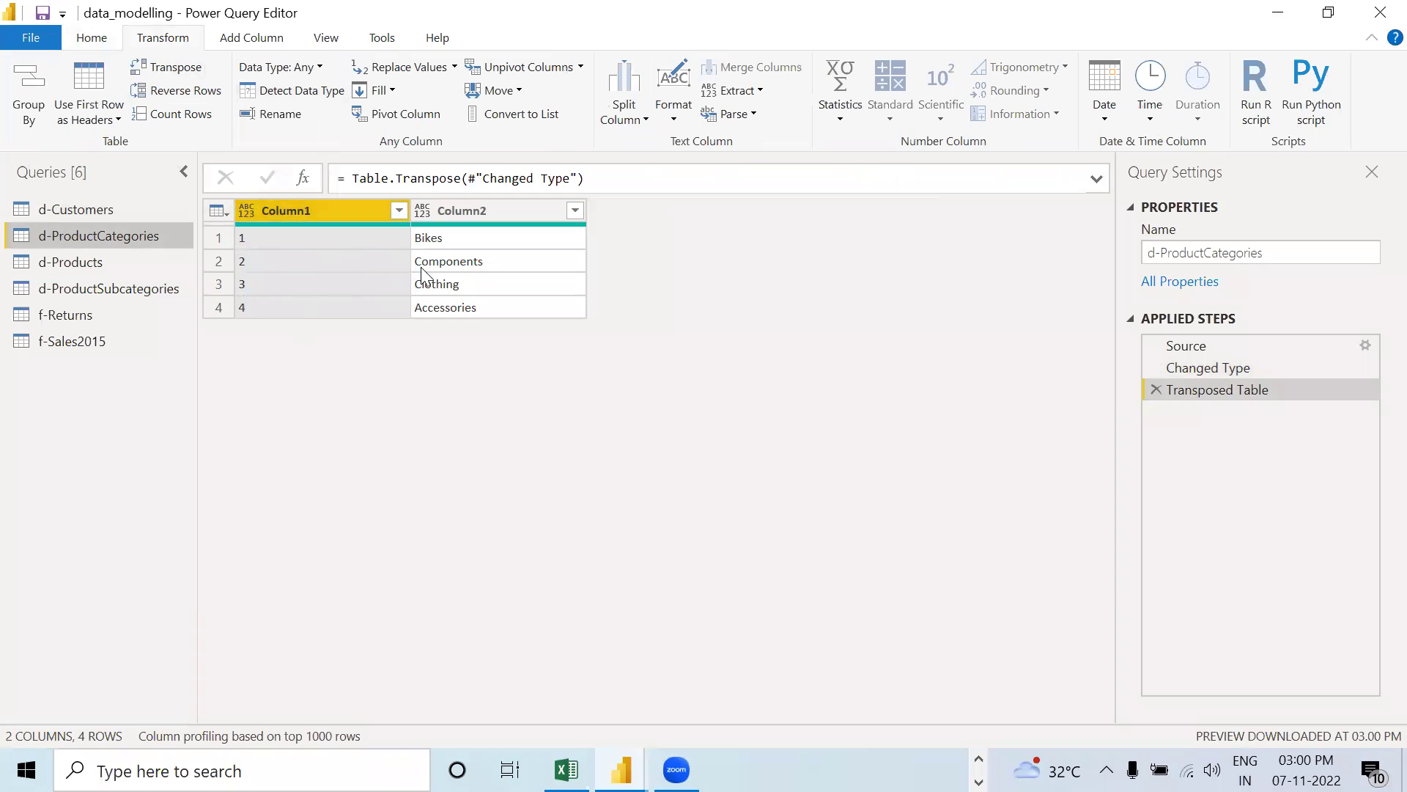
Step: Rename Column1 of d-ProductCategories as Product_cat_key and Column2 as Category
{"action": "double_click", "coordinate": [308, 211]}
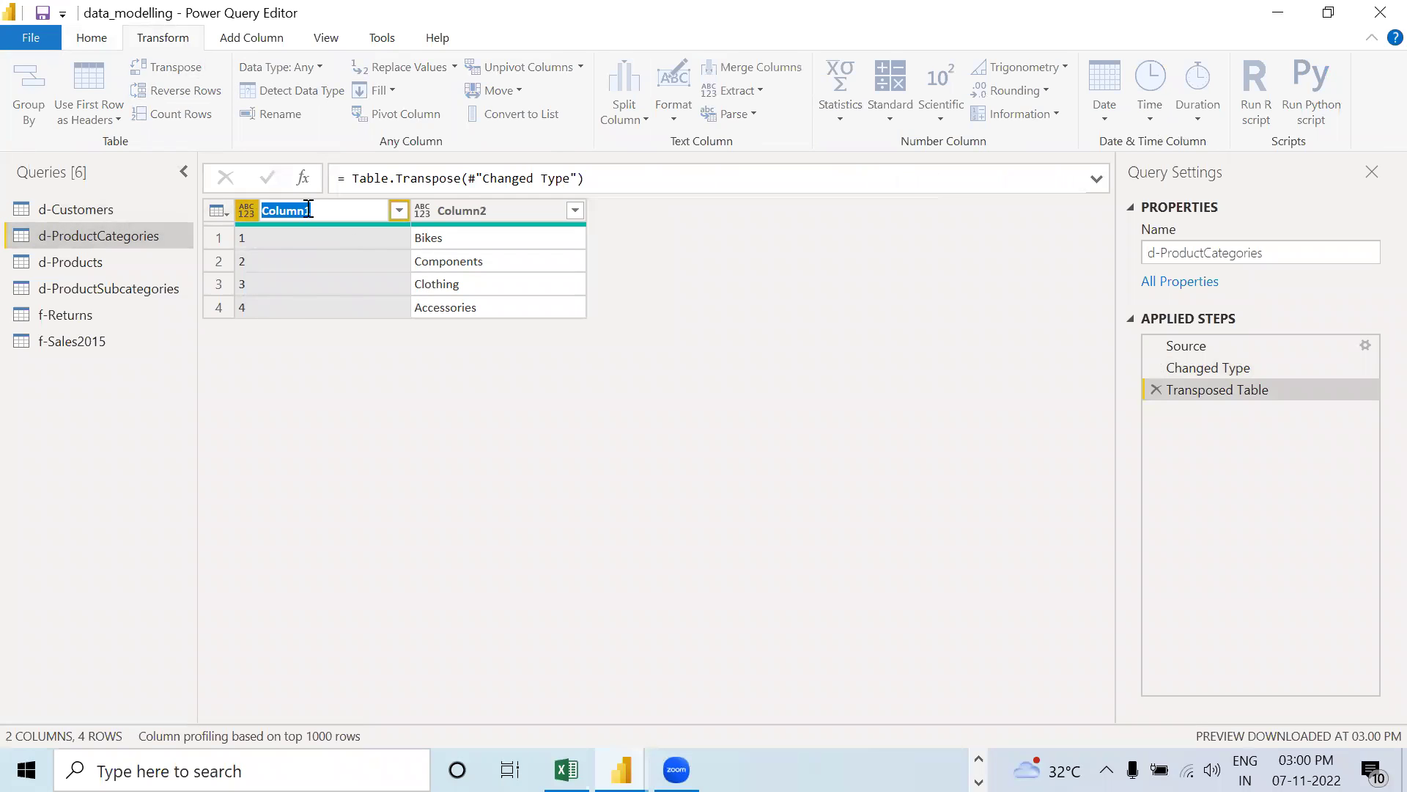
{"action": "type", "text": "Product_cat_key"}
{"action": "left_click", "coordinate": [349, 385]}
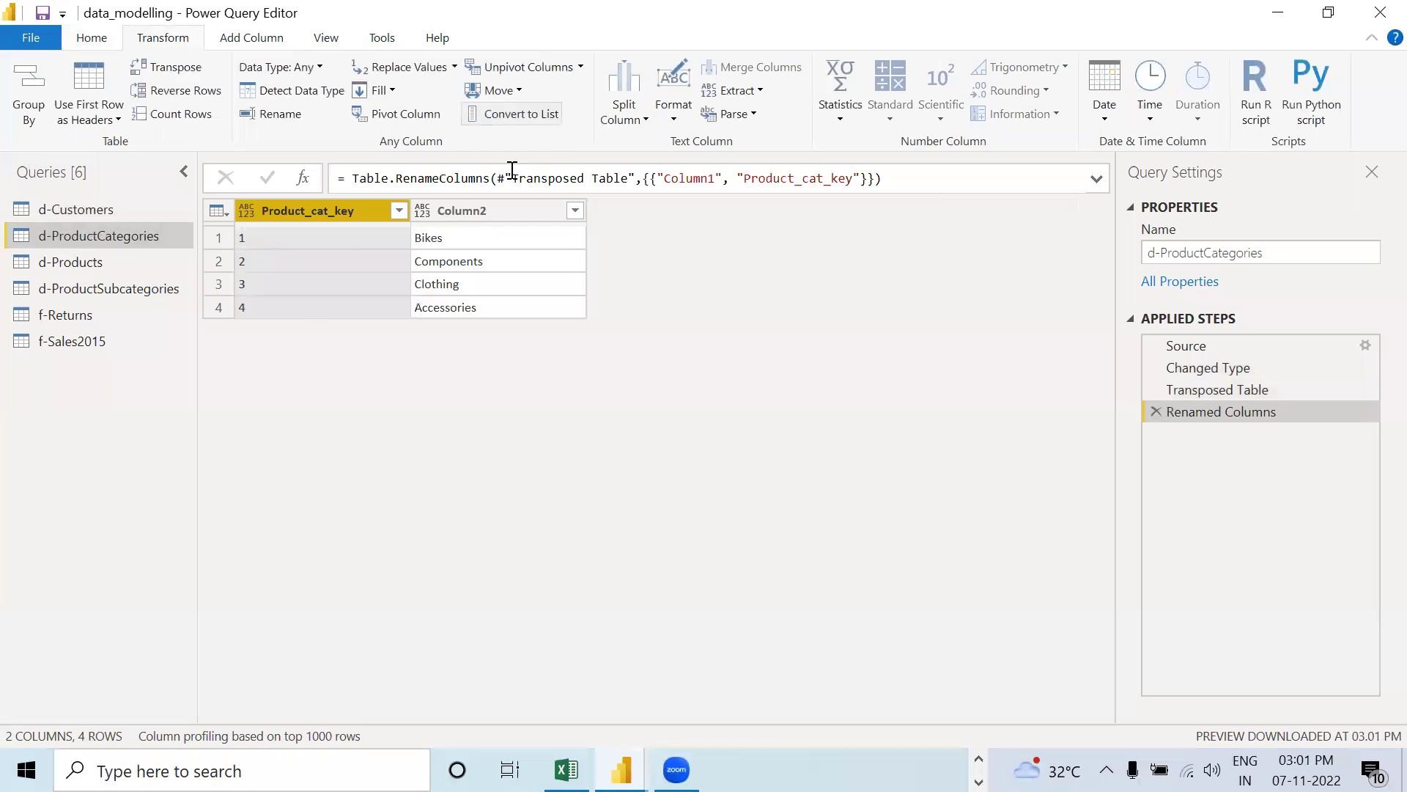
{"action": "left_click", "coordinate": [492, 206]}
{"action": "right_click", "coordinate": [492, 207]}
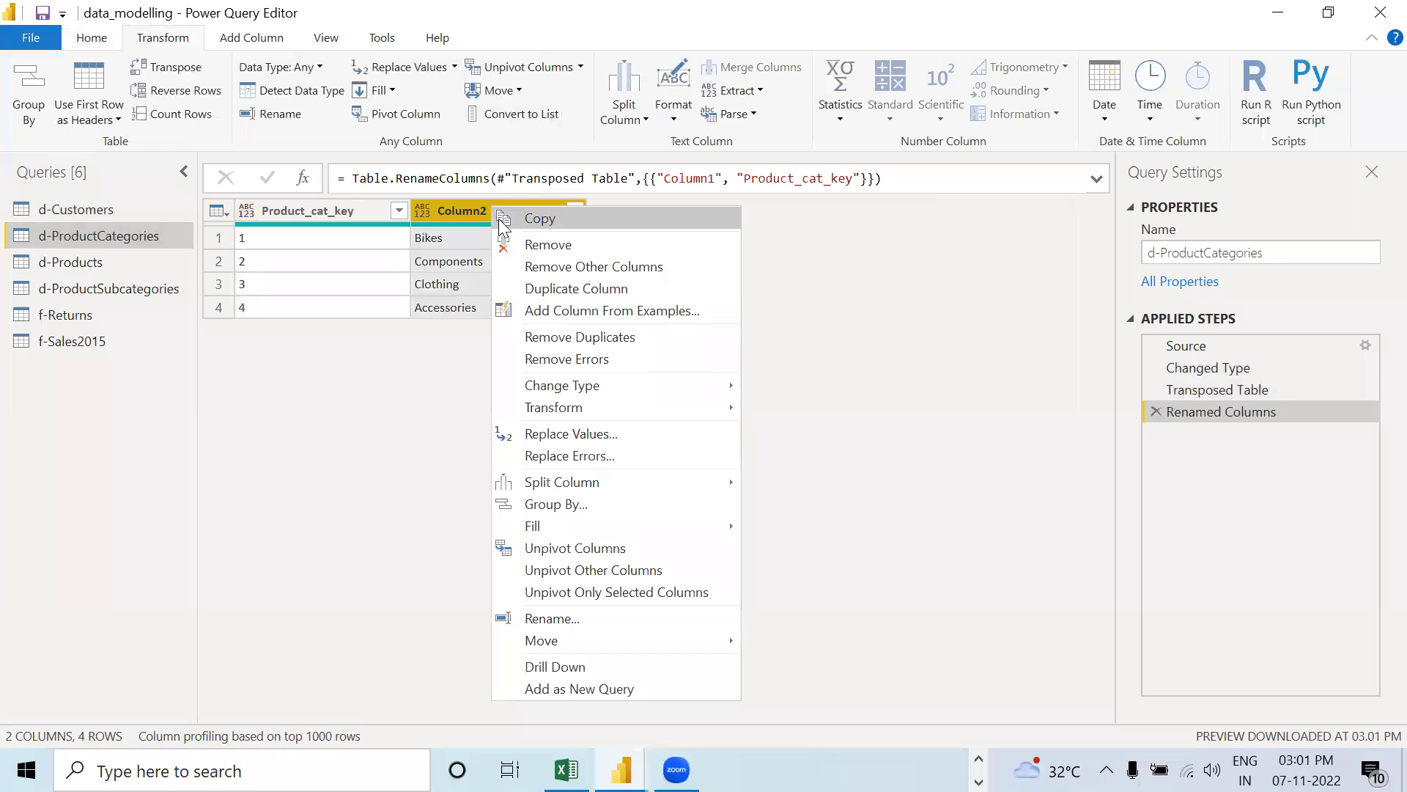
{"action": "left_click", "coordinate": [535, 626]}
{"action": "type", "text": "Category"}
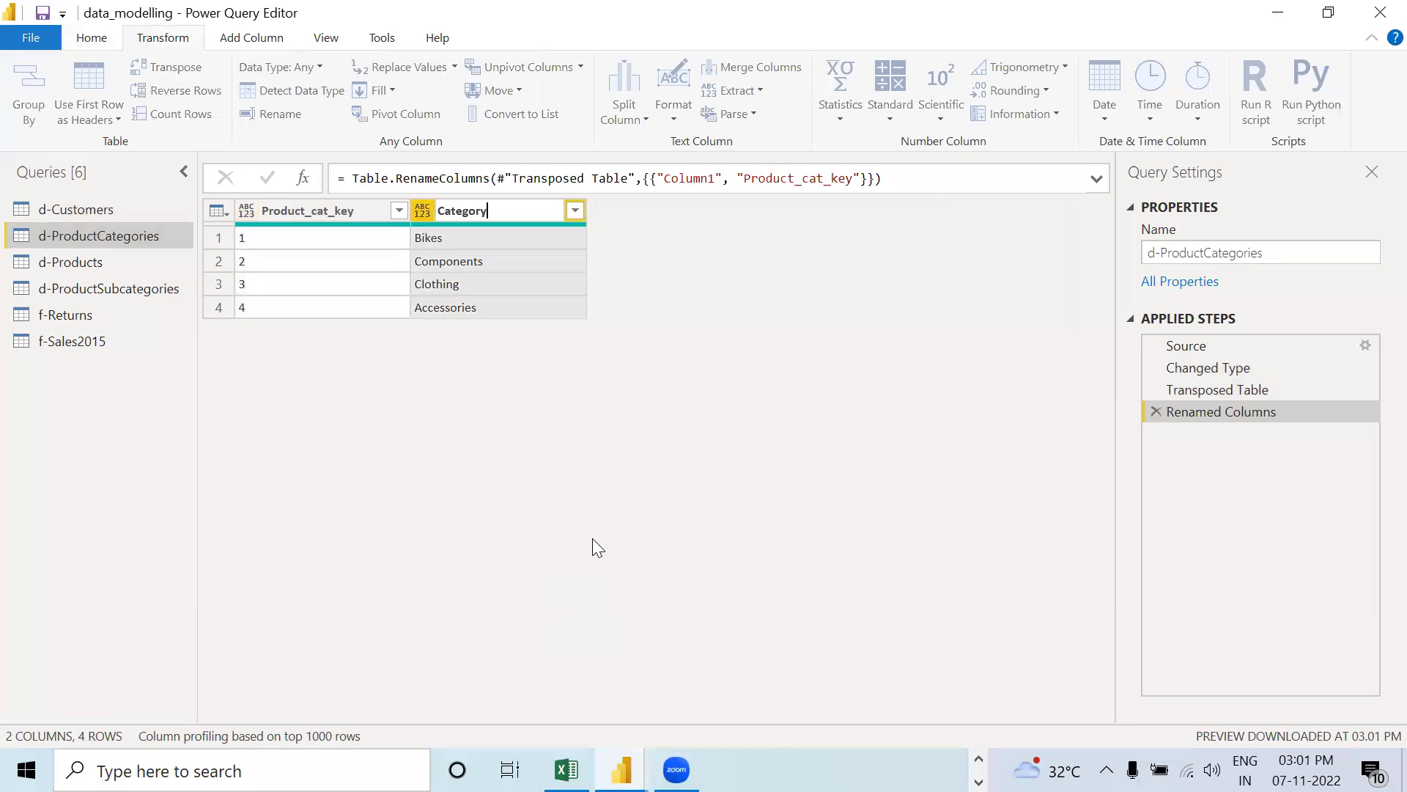
{"action": "key", "text": "Return"}
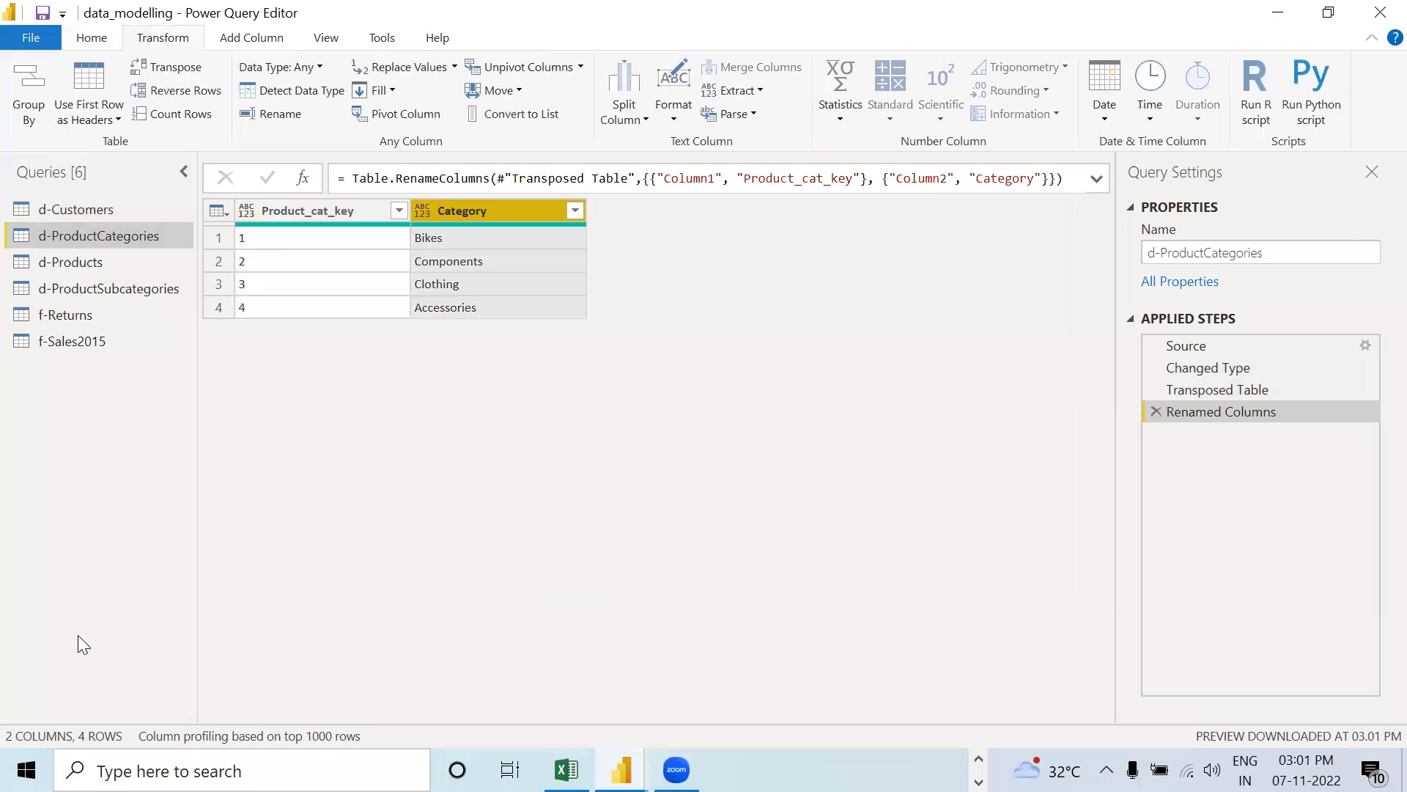
Step: Close the Power Query Editor and apply the pending query changes to the data model
{"action": "left_click", "coordinate": [31, 40]}
{"action": "left_click", "coordinate": [42, 69]}
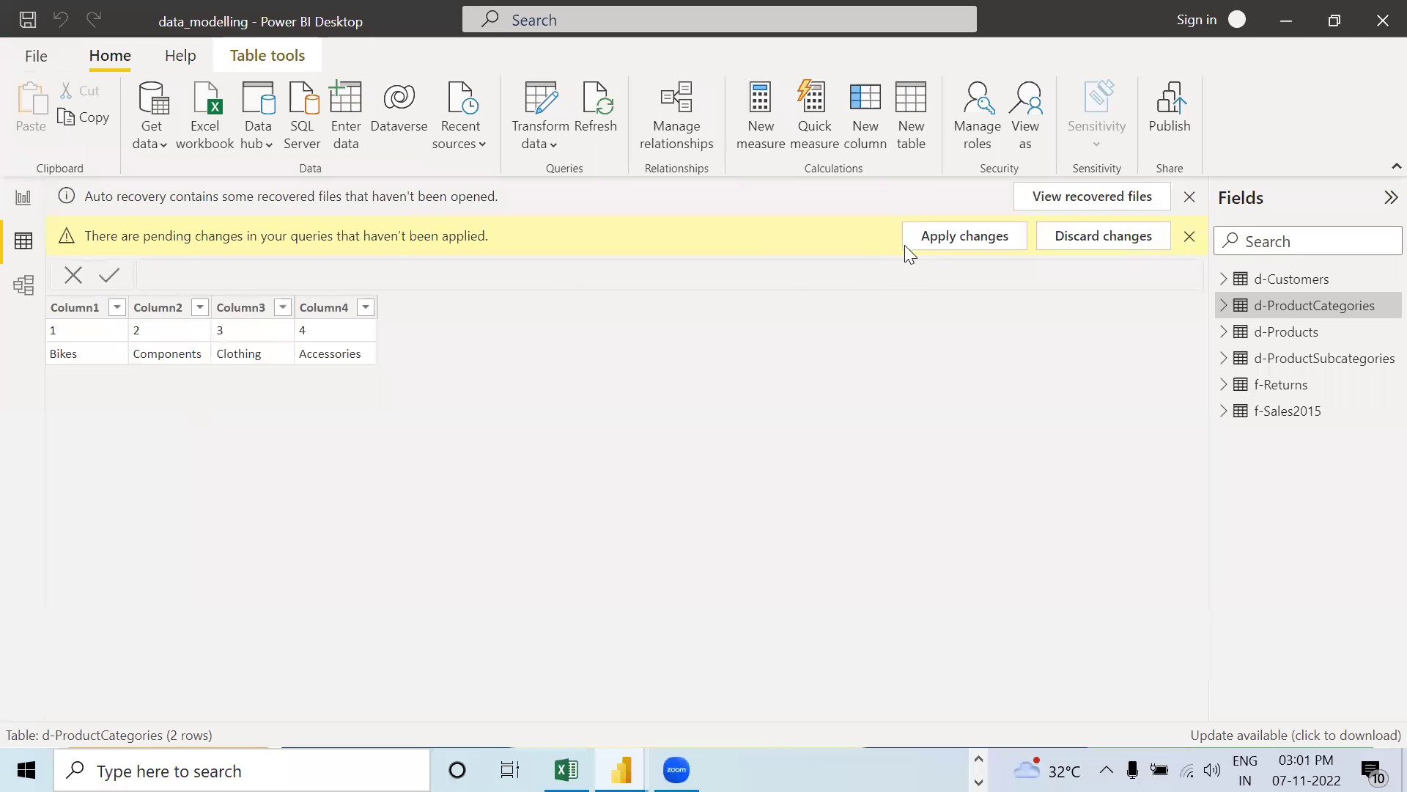
{"action": "left_click", "coordinate": [909, 244]}
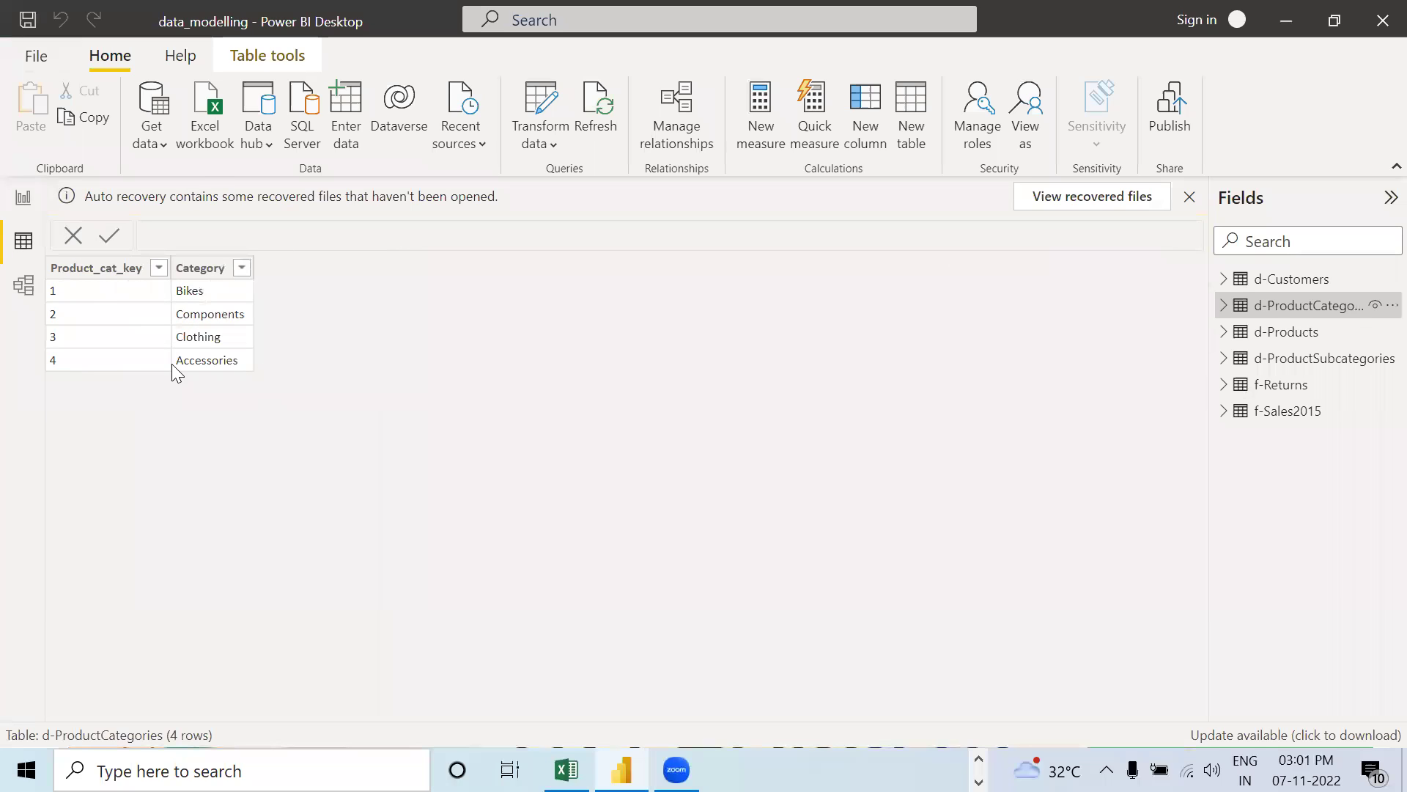
Step: Create a relationship in the model from ProductCategoryKey in d-ProductSubcategories to Product_cat_key in d-ProductCategories
{"action": "left_click", "coordinate": [32, 287]}
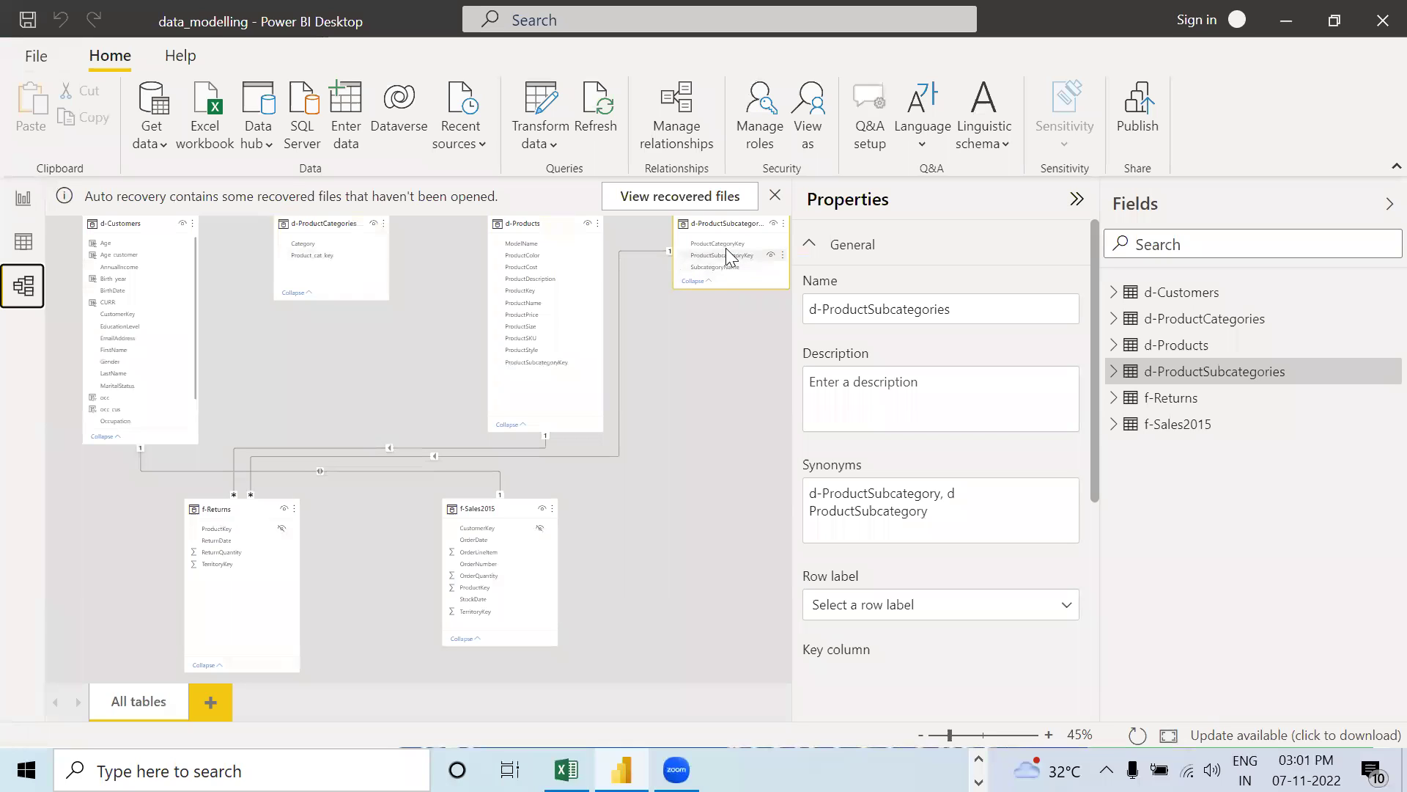
{"action": "left_click_drag", "start_coordinate": [729, 250], "coordinate": [328, 255]}
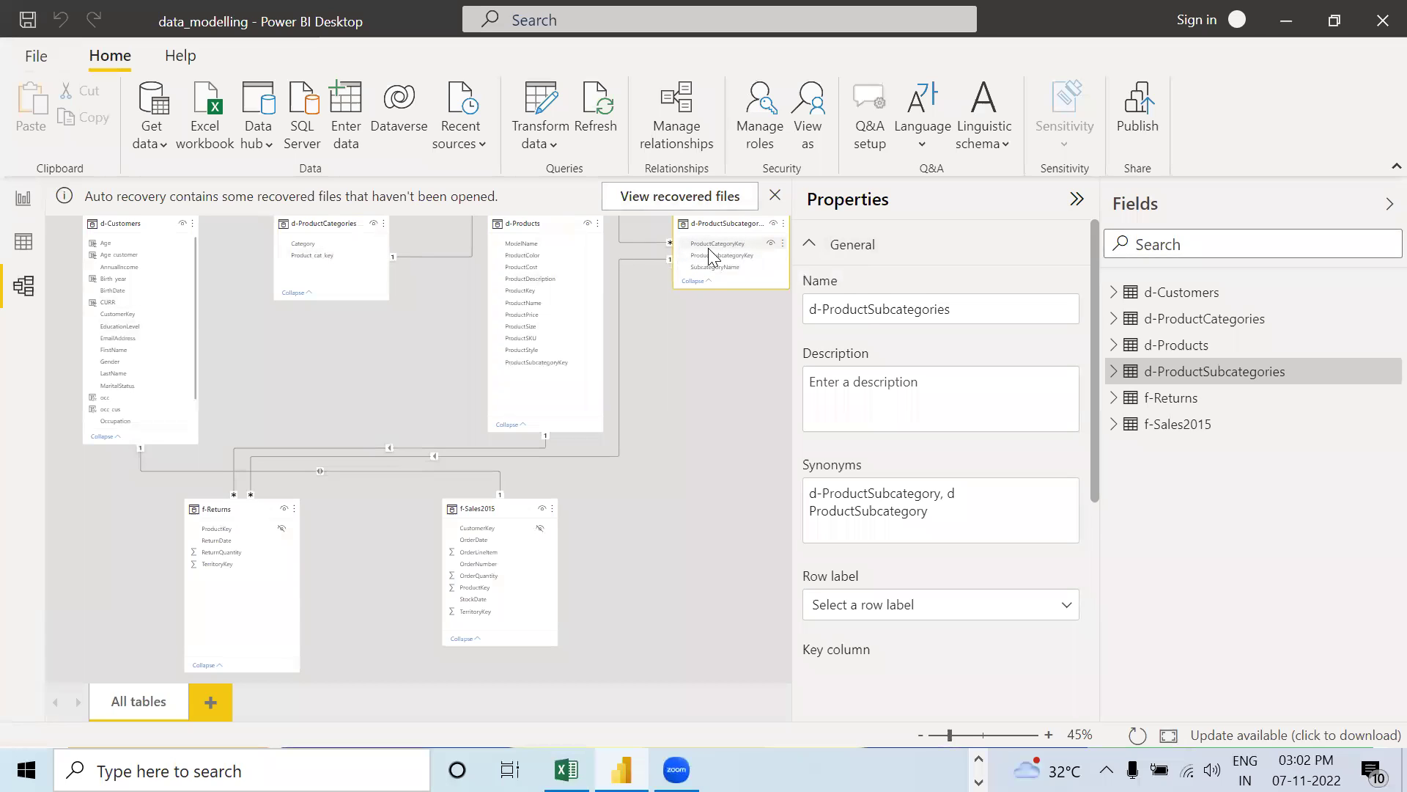
Step: Build a table visual on Page 1 with Product_cat_key, Category and SubcategoryName, and enlarge it to review its rows
{"action": "left_click", "coordinate": [22, 198]}
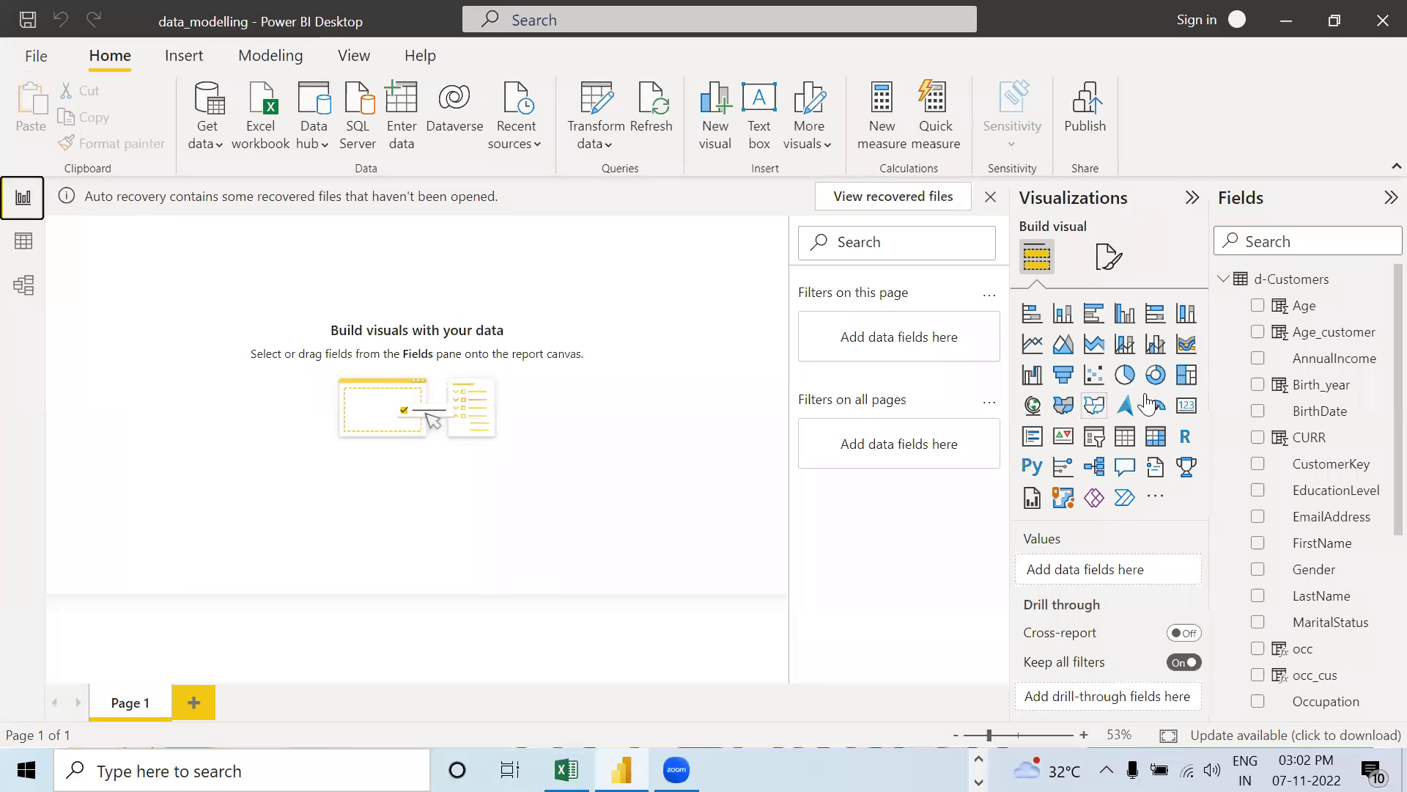
{"action": "left_click", "coordinate": [1224, 279]}
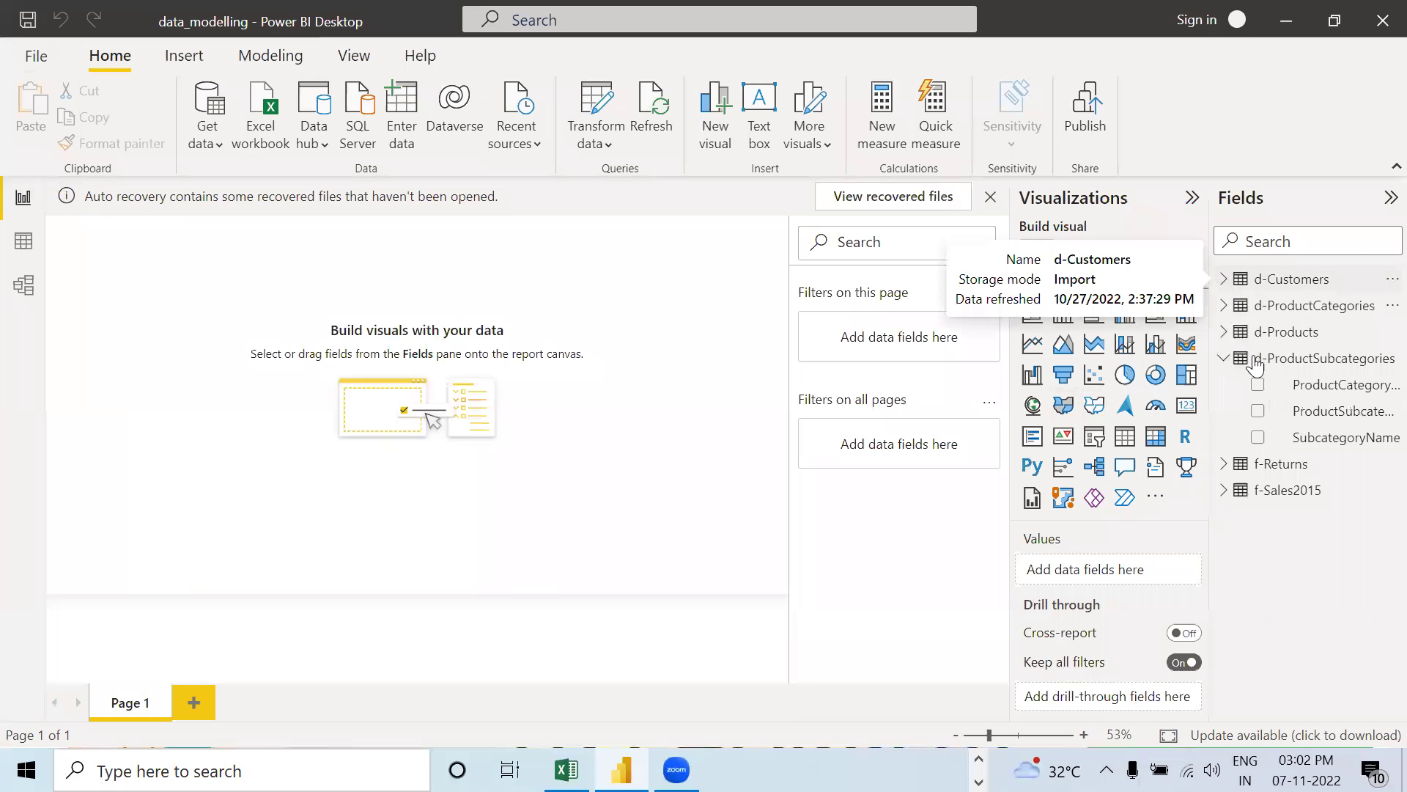
{"action": "left_click", "coordinate": [1223, 306]}
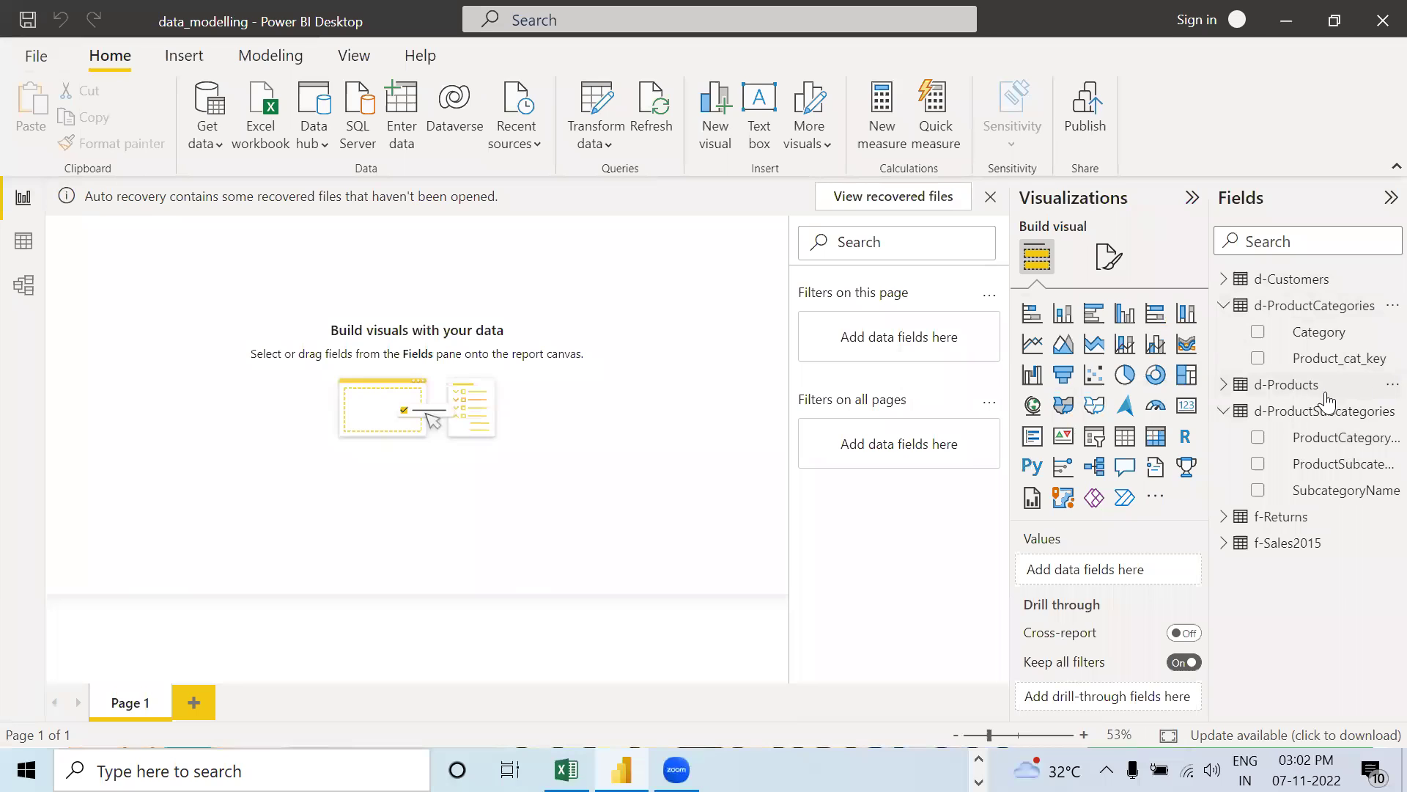
{"action": "left_click_drag", "start_coordinate": [1351, 370], "coordinate": [1132, 557]}
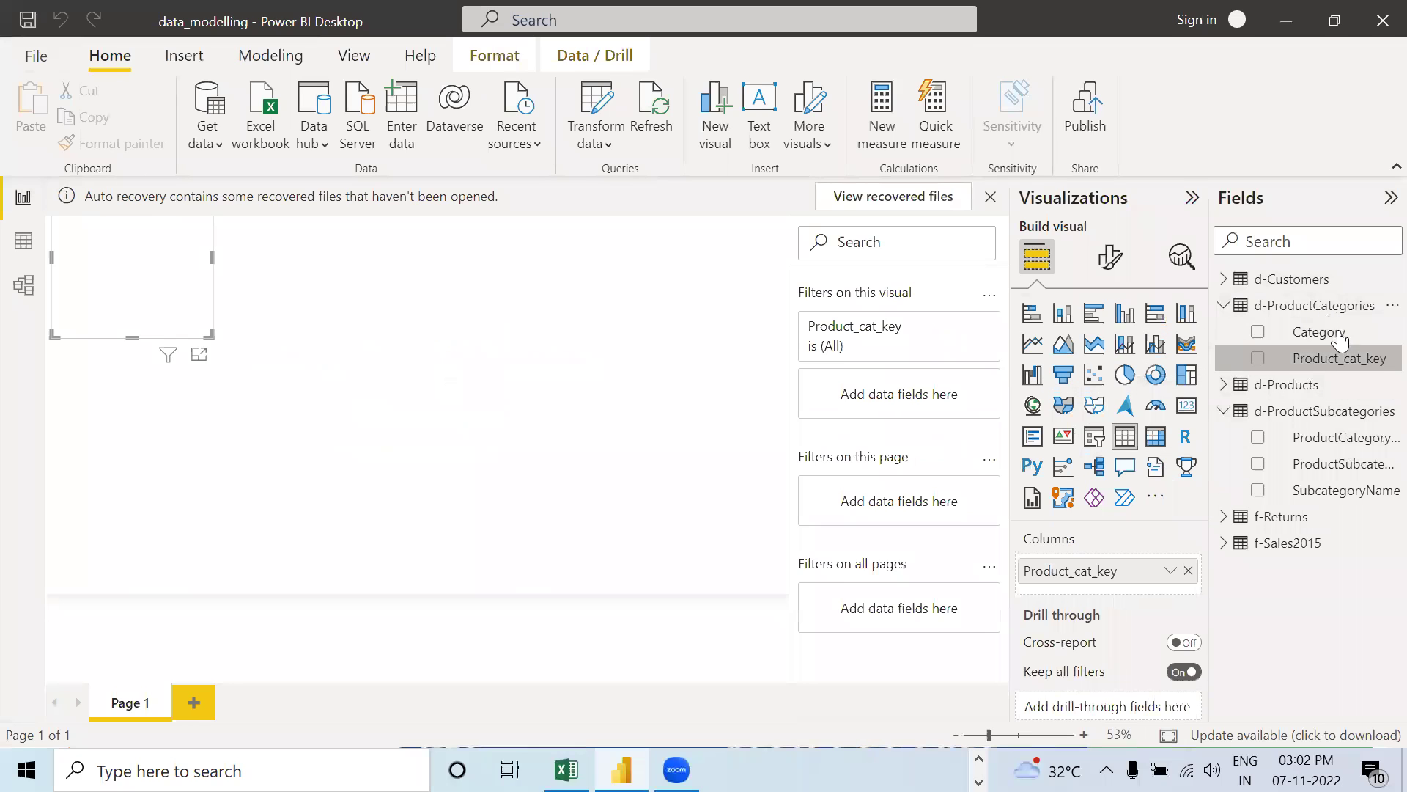
{"action": "left_click_drag", "start_coordinate": [1342, 341], "coordinate": [1128, 598]}
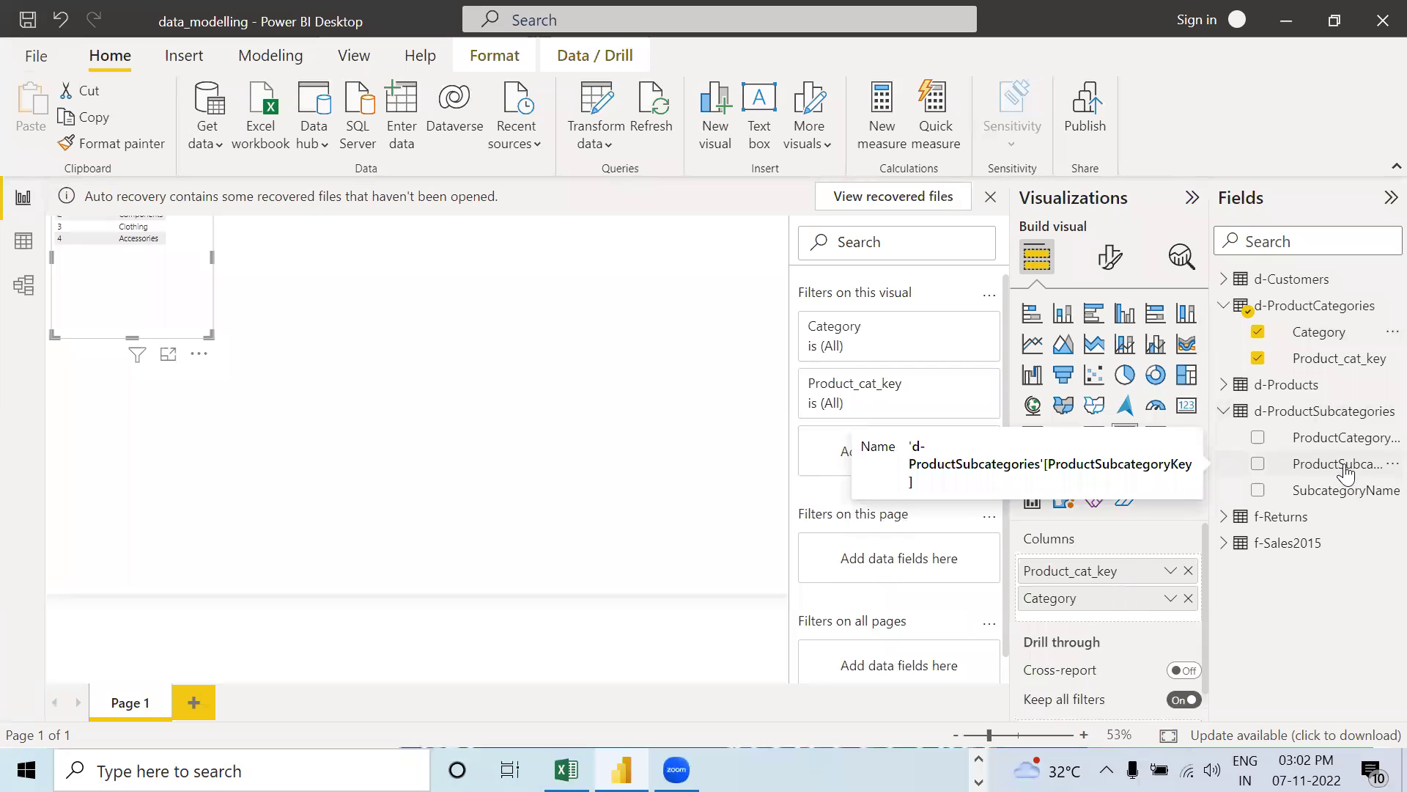
{"action": "left_click_drag", "start_coordinate": [1342, 489], "coordinate": [1191, 616]}
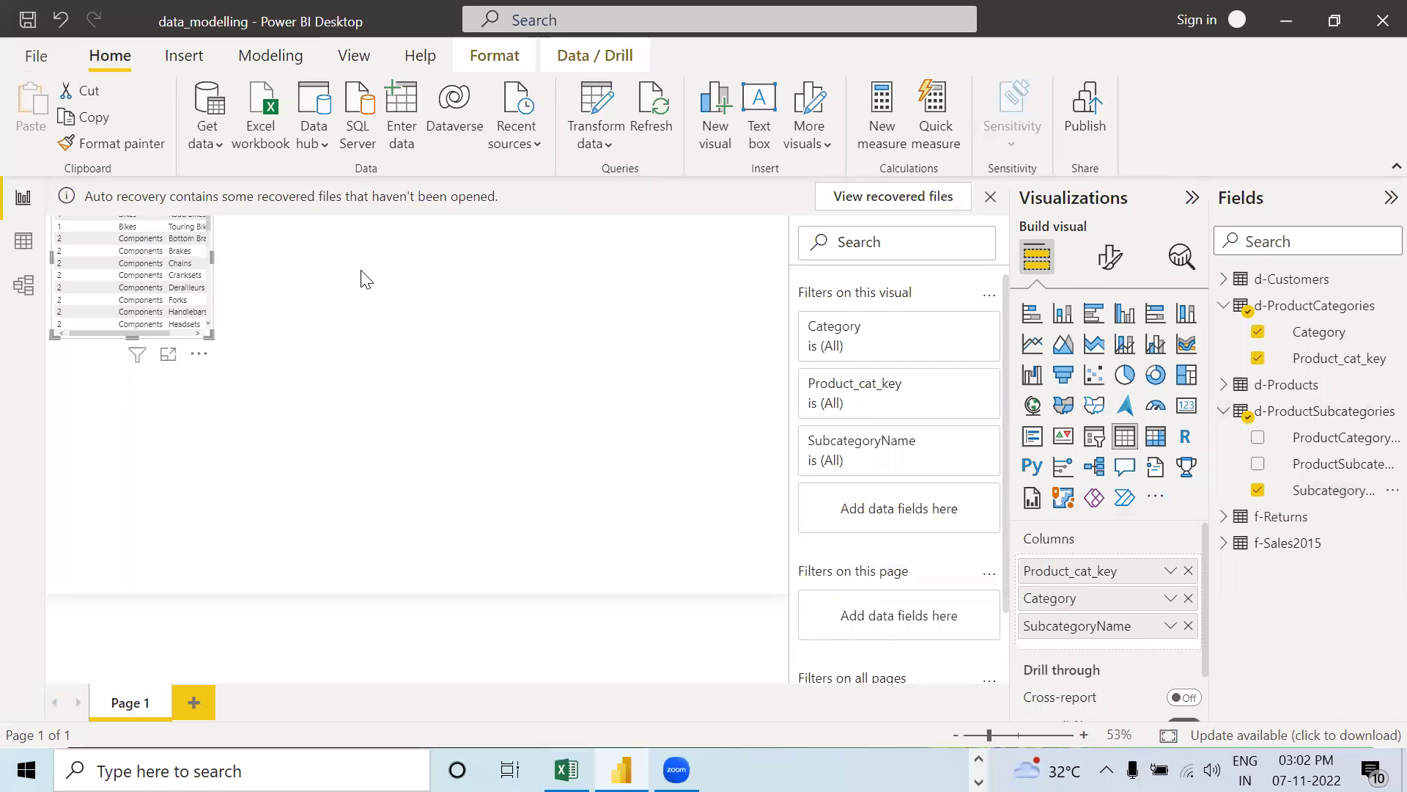
{"action": "left_click_drag", "start_coordinate": [210, 338], "coordinate": [542, 592]}
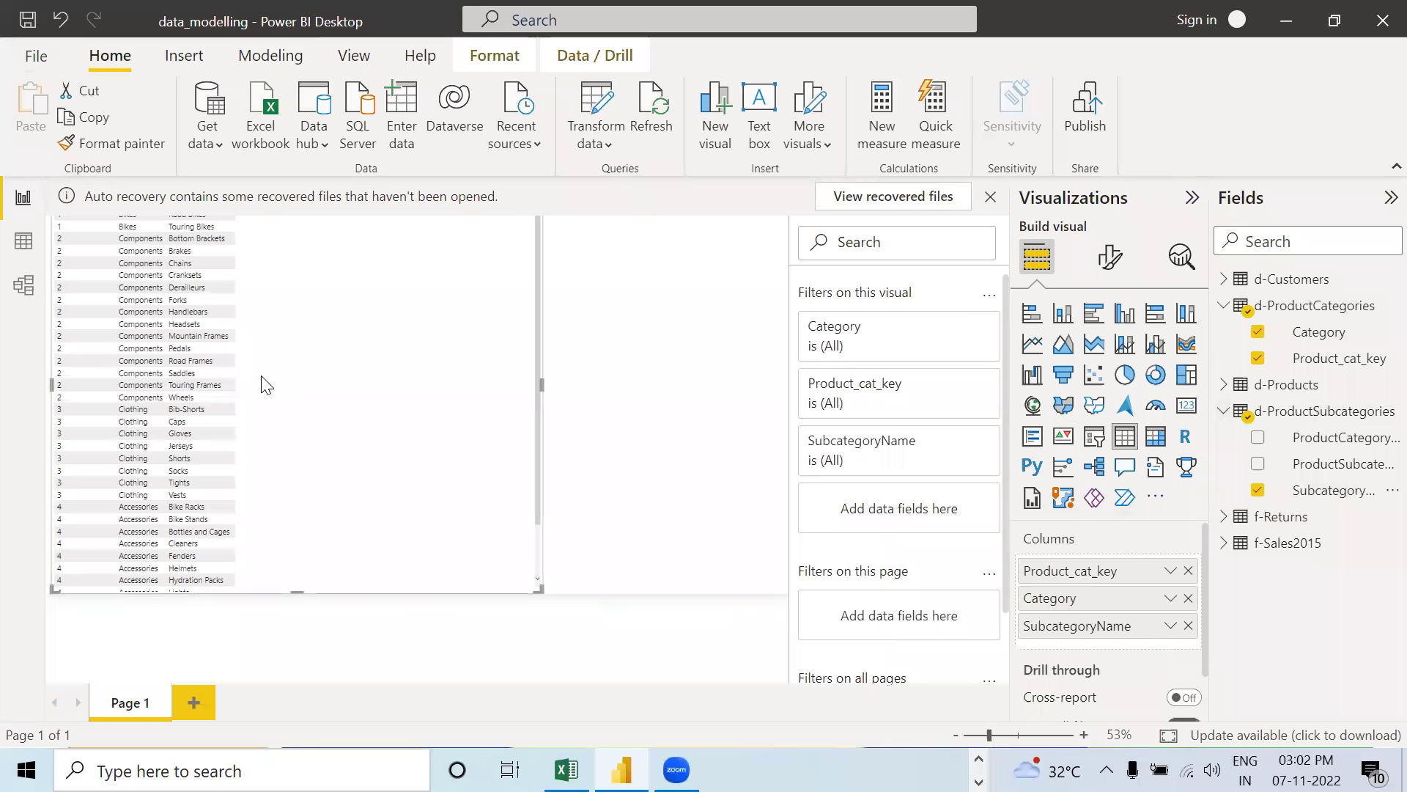
{"action": "scroll", "coordinate": [208, 351], "scroll_direction": "down", "scroll_amount": 2}
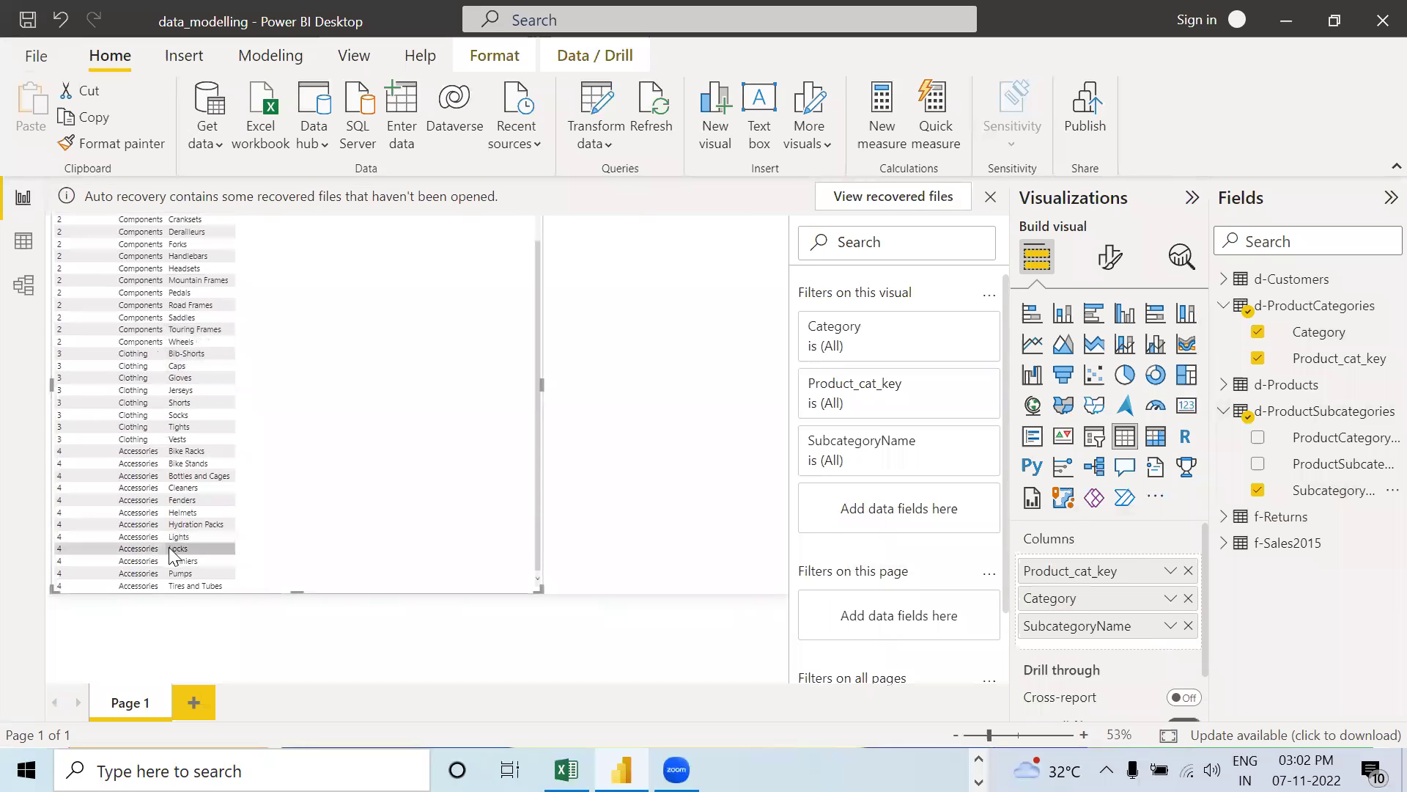
Step: Review the category and subcategory rows in the table visual, dismissing the Auto recovery dialog without removing the recovered files
{"action": "scroll", "coordinate": [194, 370], "scroll_direction": "up", "scroll_amount": 2}
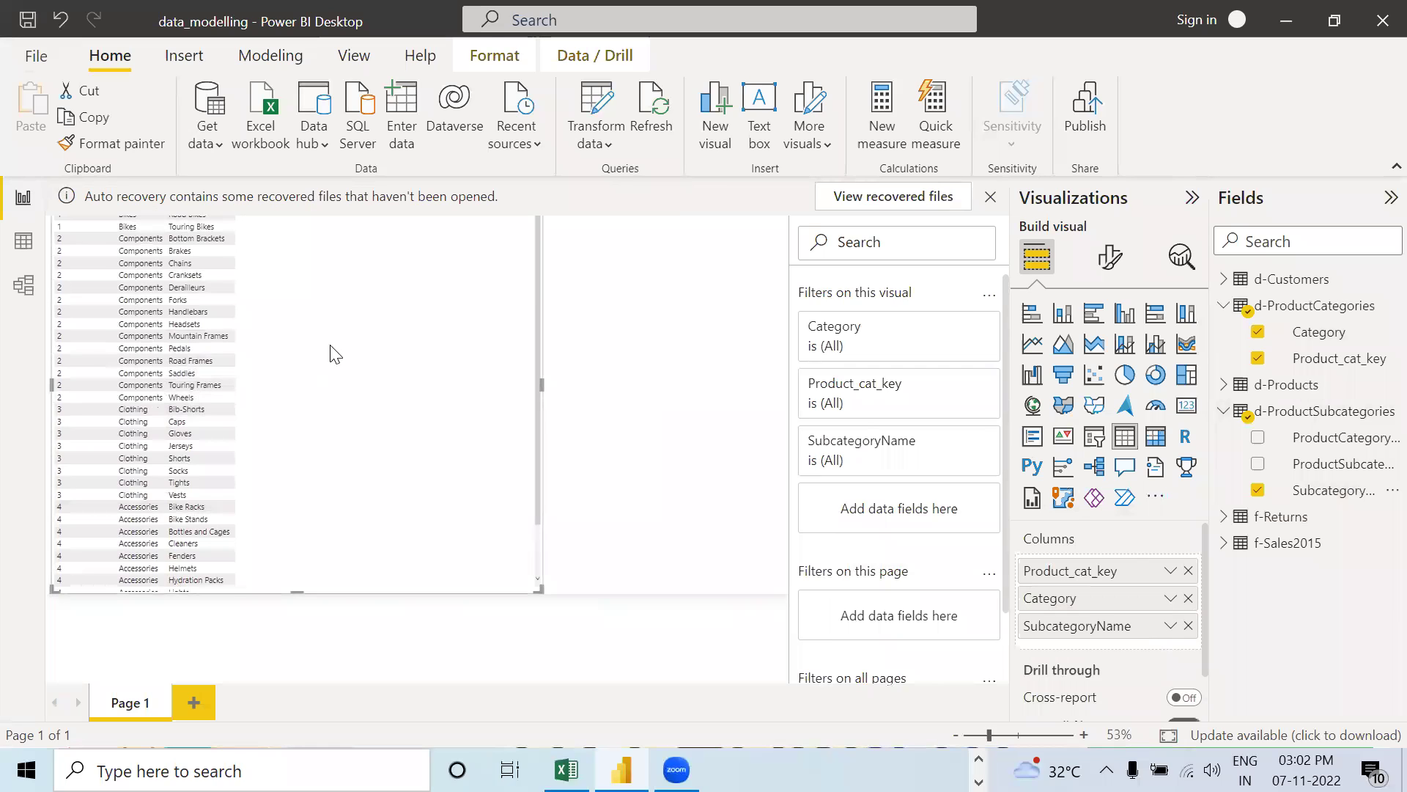
{"action": "scroll", "coordinate": [198, 352], "scroll_direction": "down", "scroll_amount": 2}
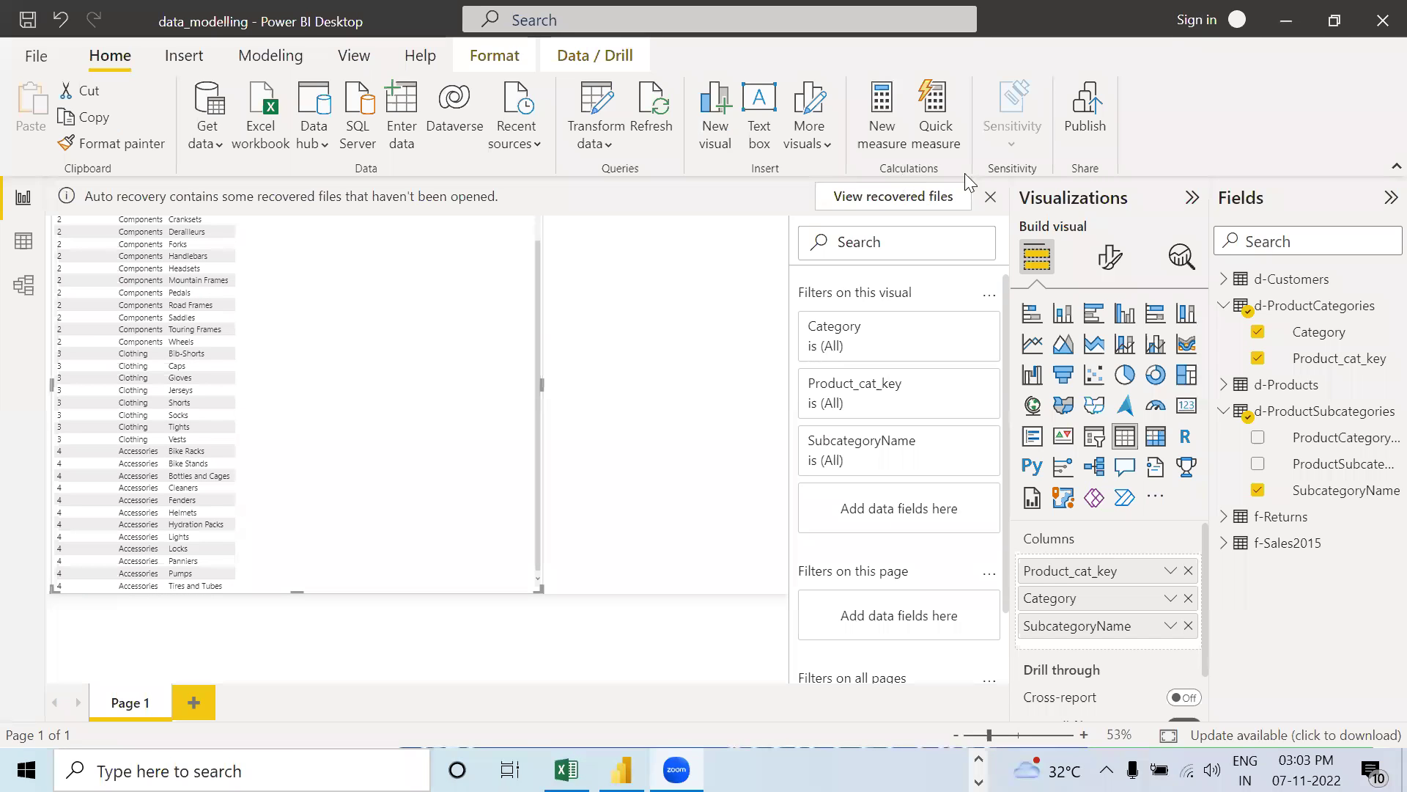
{"action": "left_click", "coordinate": [990, 197]}
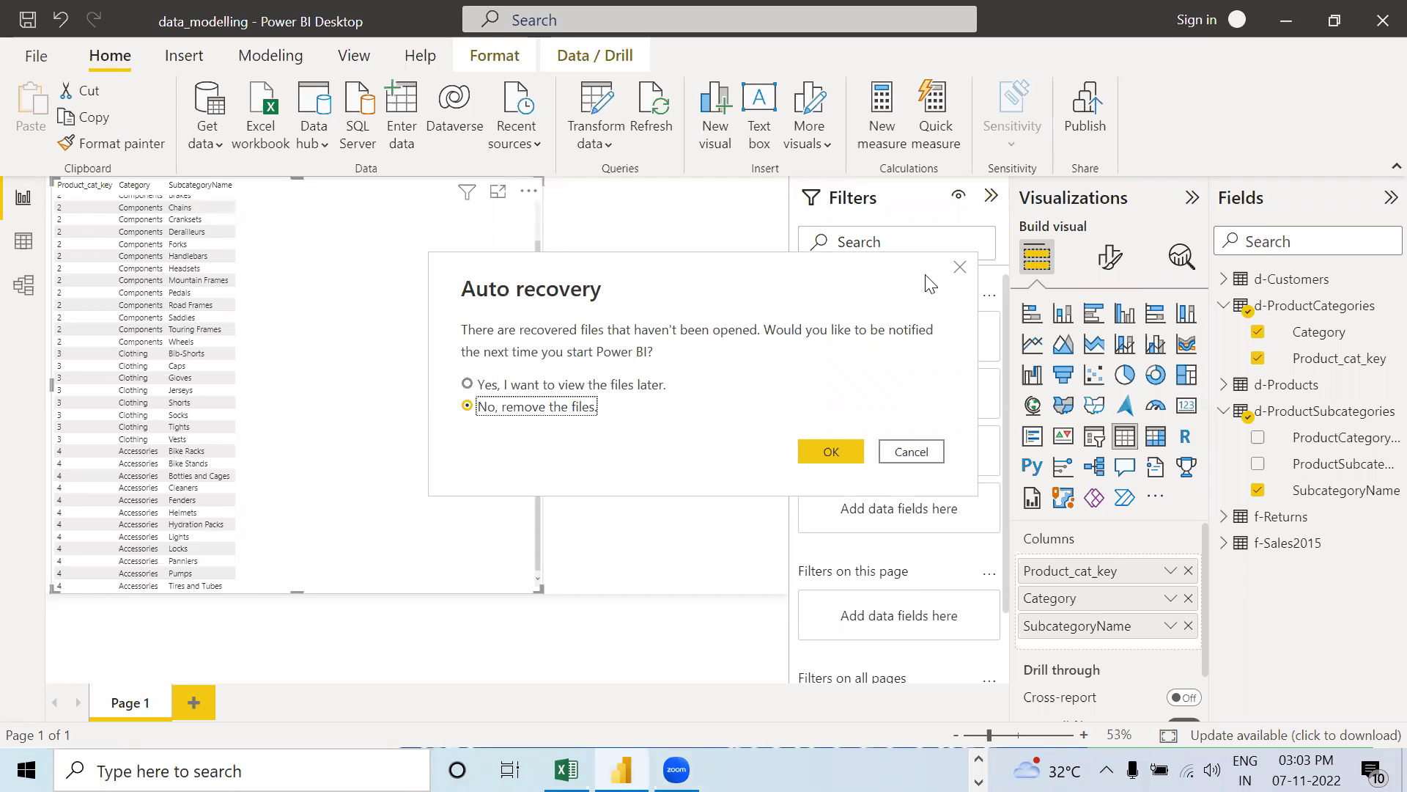
{"action": "left_click", "coordinate": [960, 267]}
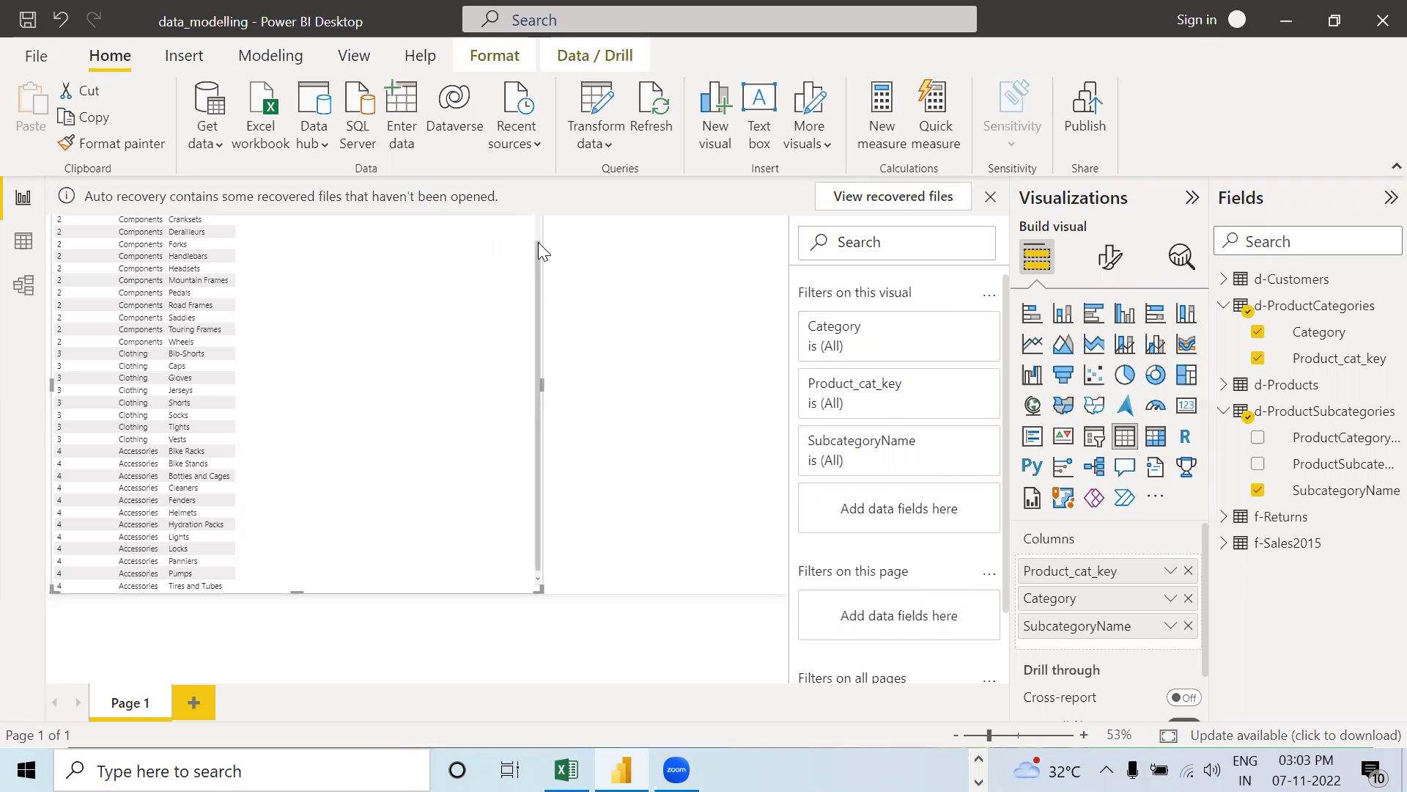
{"action": "left_click_drag", "start_coordinate": [540, 251], "coordinate": [540, 213]}
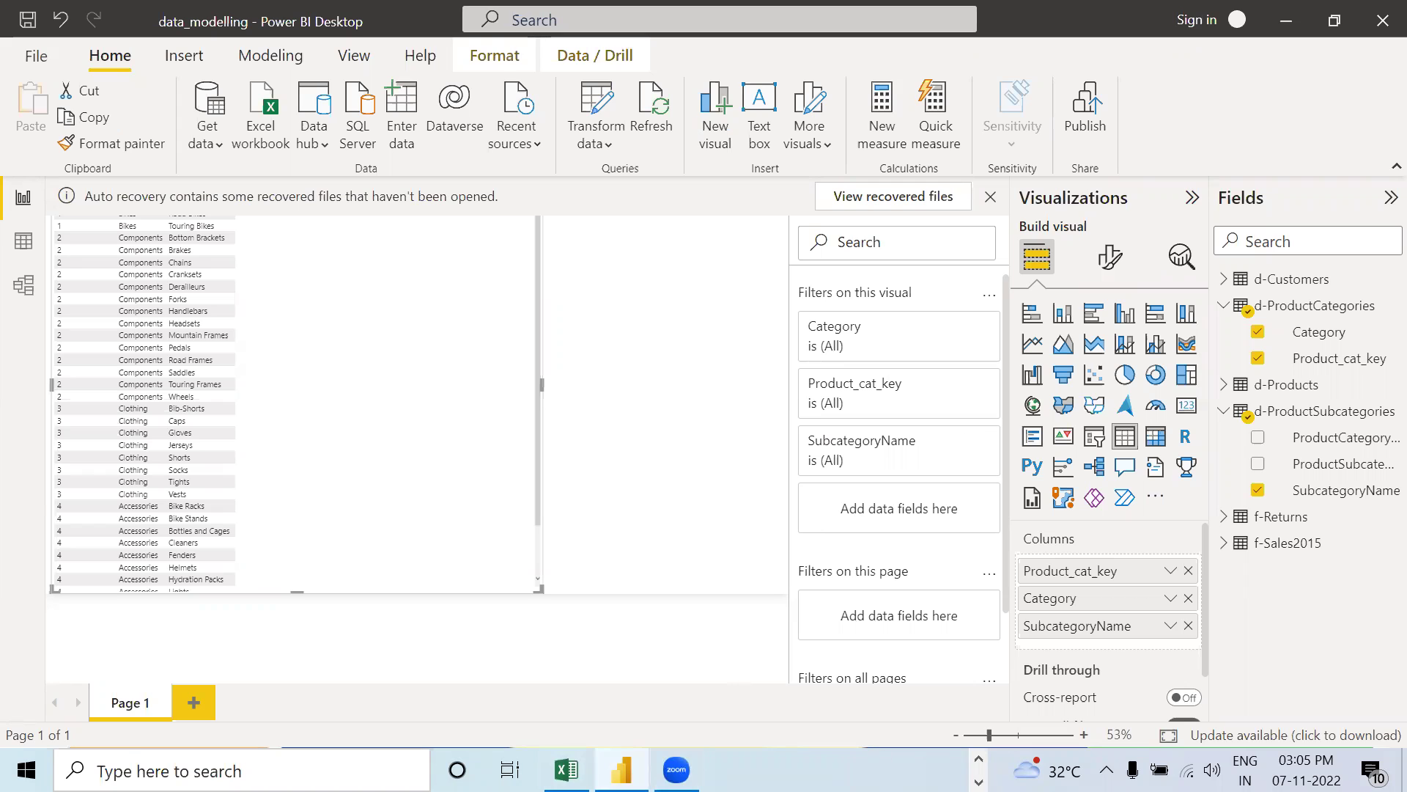
Step: Switch to Chrome to view the yoshops.com home page, and return to the report in Power BI Desktop
{"action": "left_click", "coordinate": [979, 759]}
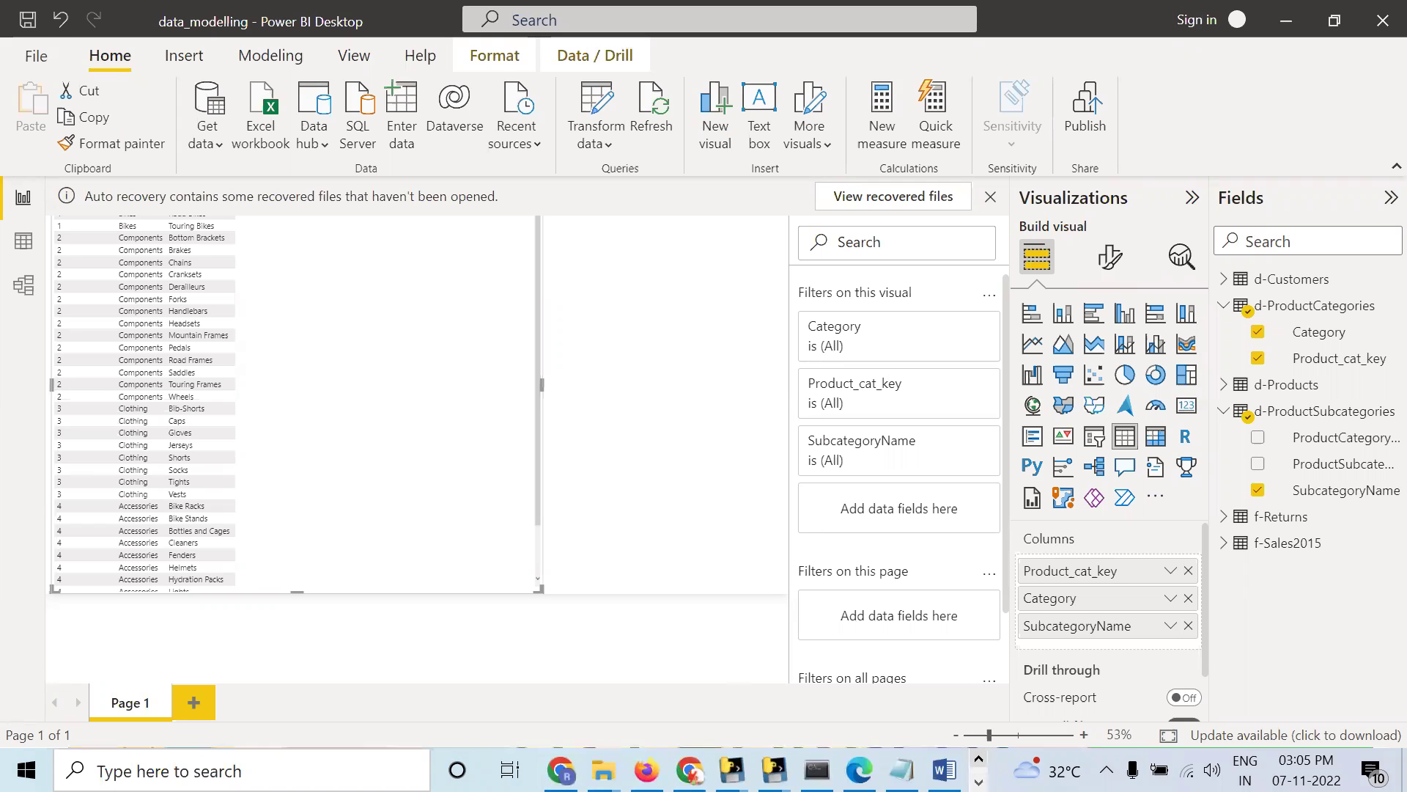
{"action": "left_click", "coordinate": [562, 770]}
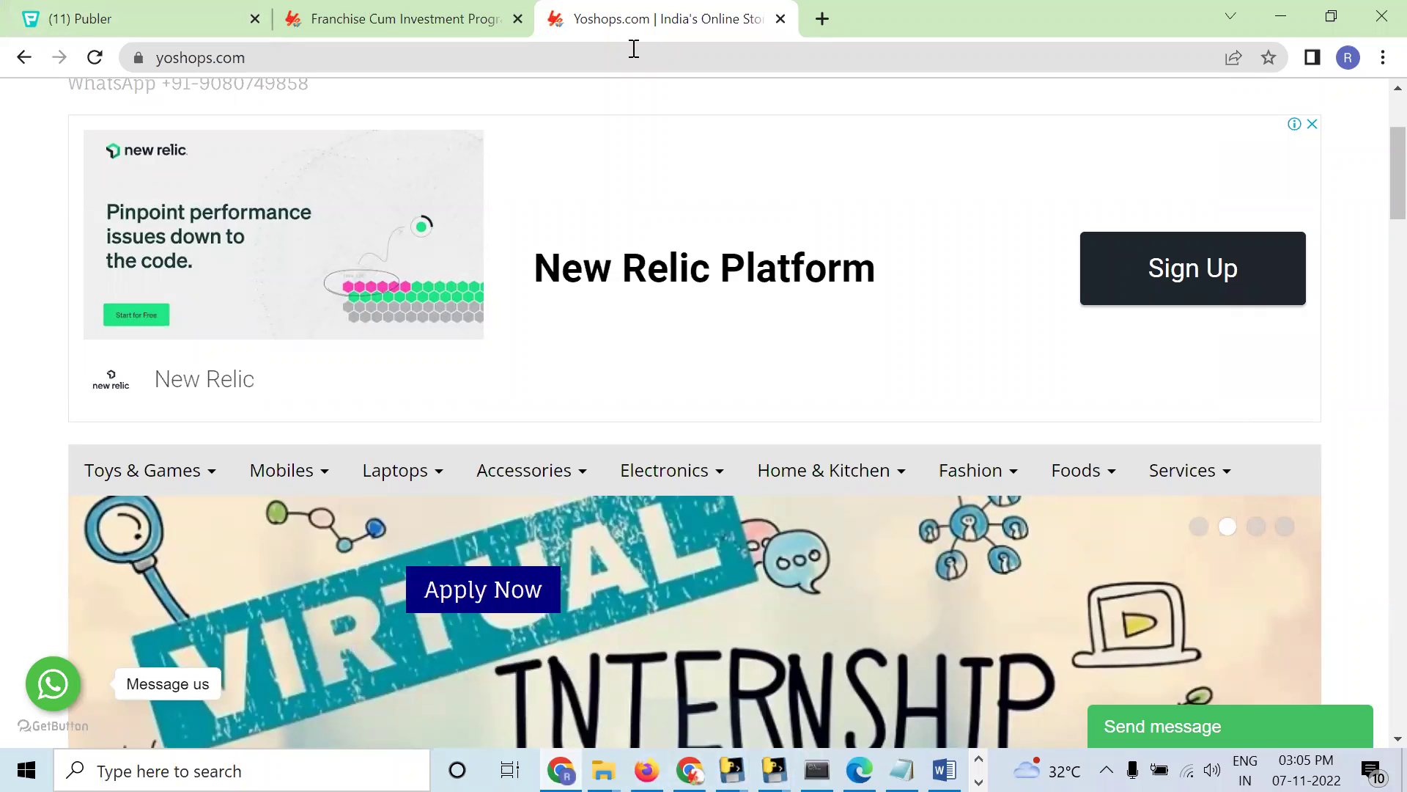
{"action": "left_click", "coordinate": [1283, 10]}
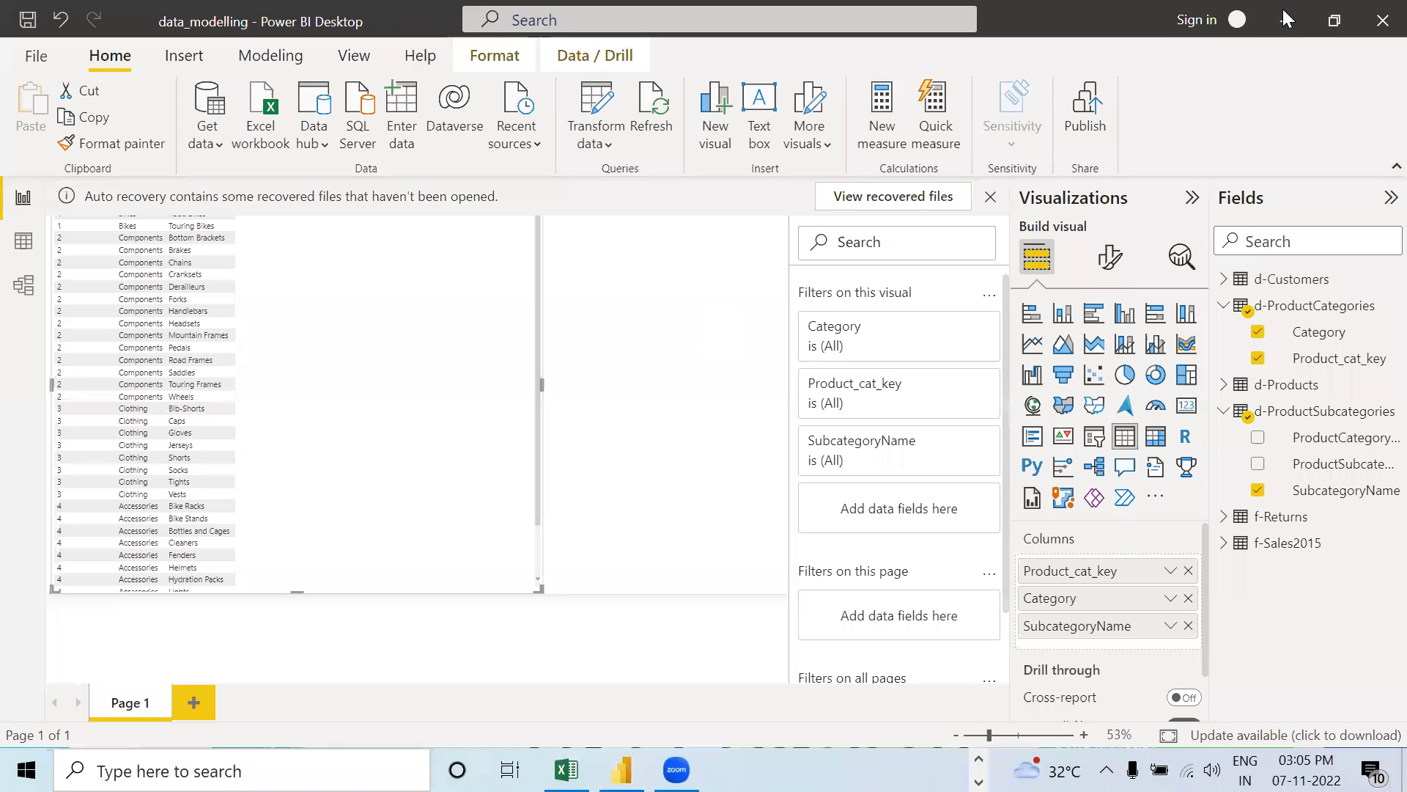